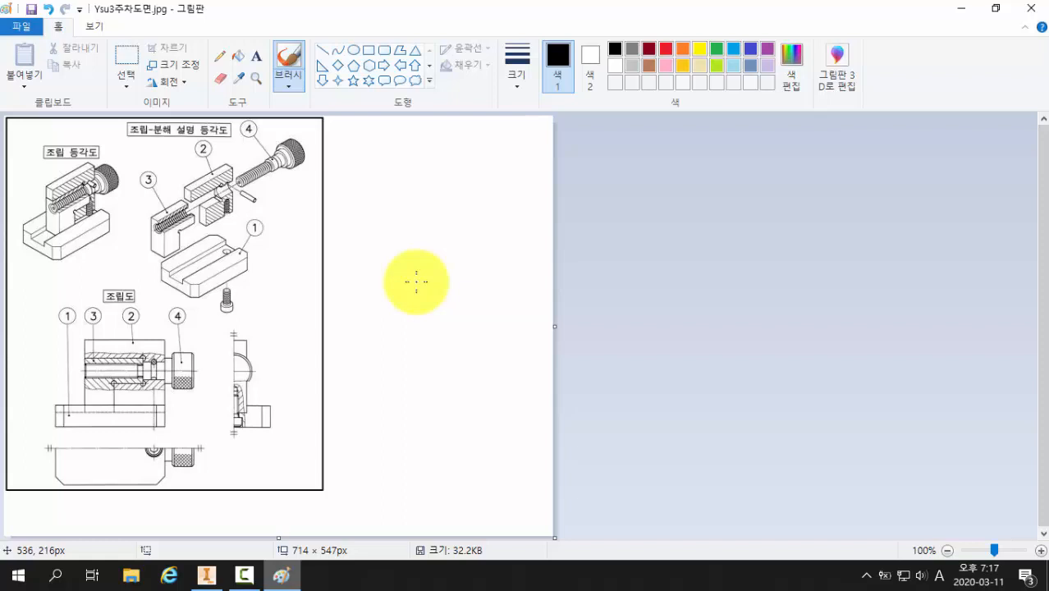
Mark the bolt and the pin in the exploded view with orange brushed circles and arrows, and encircle the whole drawing.
left_click(685, 51)
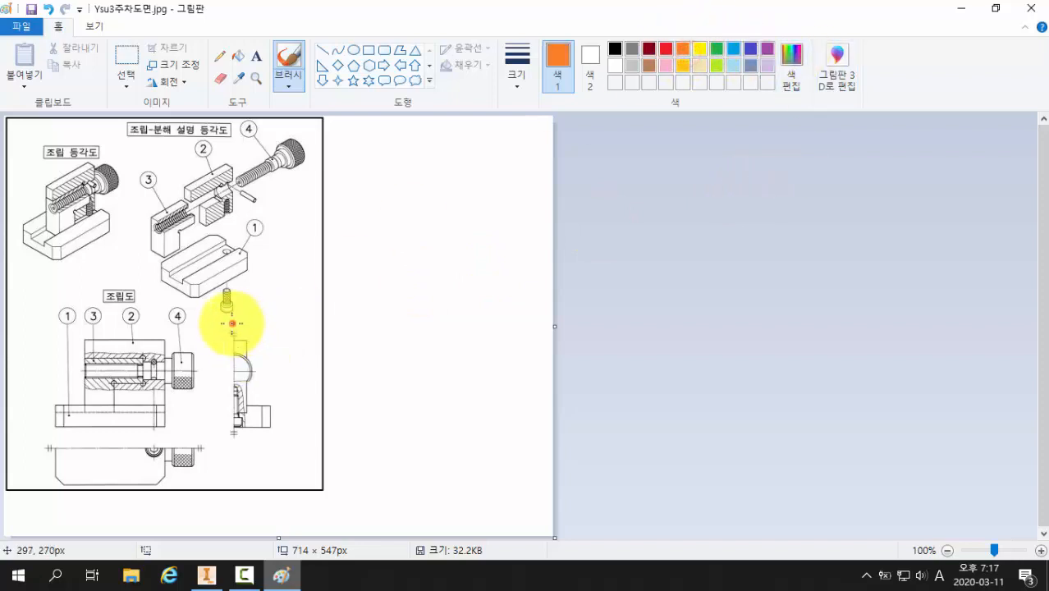
mouse_move(232, 322)
left_mouse_down()
mouse_move(206, 302)
mouse_move(253, 297)
mouse_move(232, 324)
left_mouse_up()
mouse_move(396, 271)
left_mouse_down()
mouse_move(253, 290)
mouse_move(264, 293)
left_mouse_up()
key("ctrl+z")
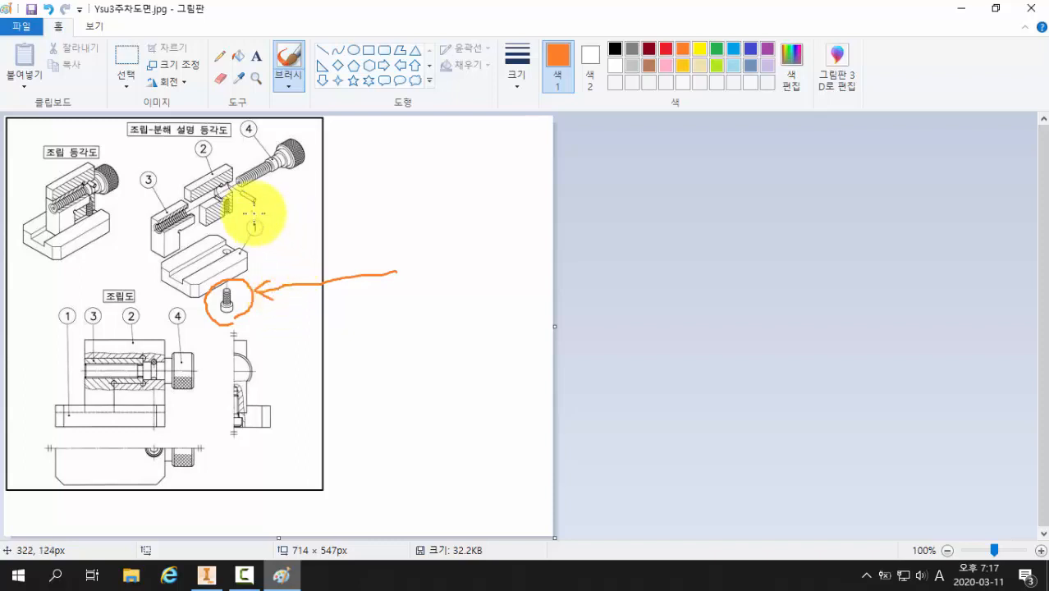
mouse_move(254, 213)
left_mouse_down()
mouse_move(239, 212)
mouse_move(231, 186)
mouse_move(260, 189)
mouse_move(265, 211)
mouse_move(264, 202)
left_mouse_up()
mouse_move(373, 199)
left_mouse_down()
mouse_move(265, 197)
mouse_move(283, 207)
left_mouse_up()
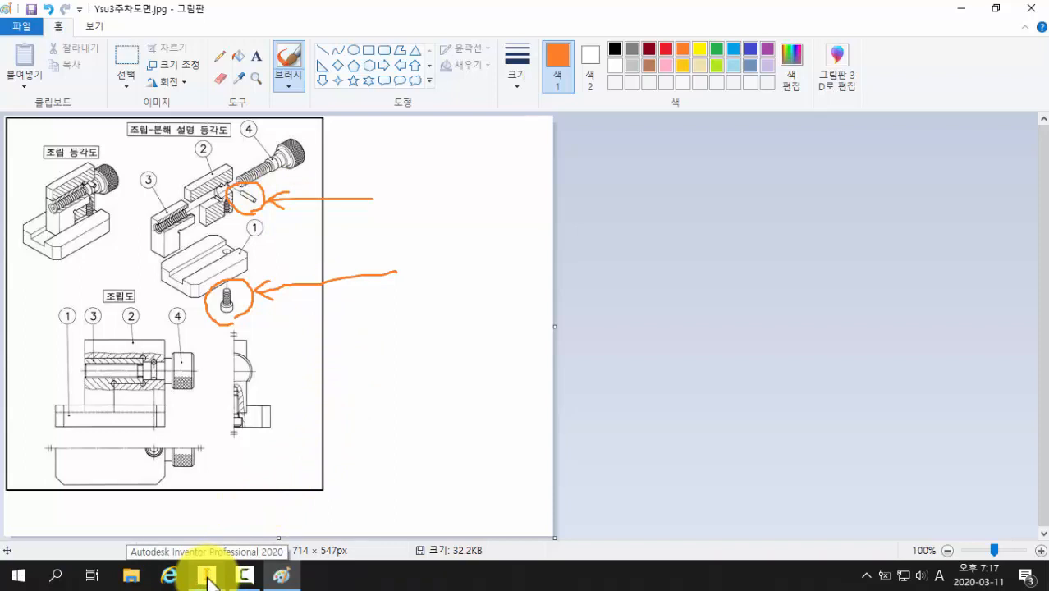
left_click_drag(119, 509, 23, 448)
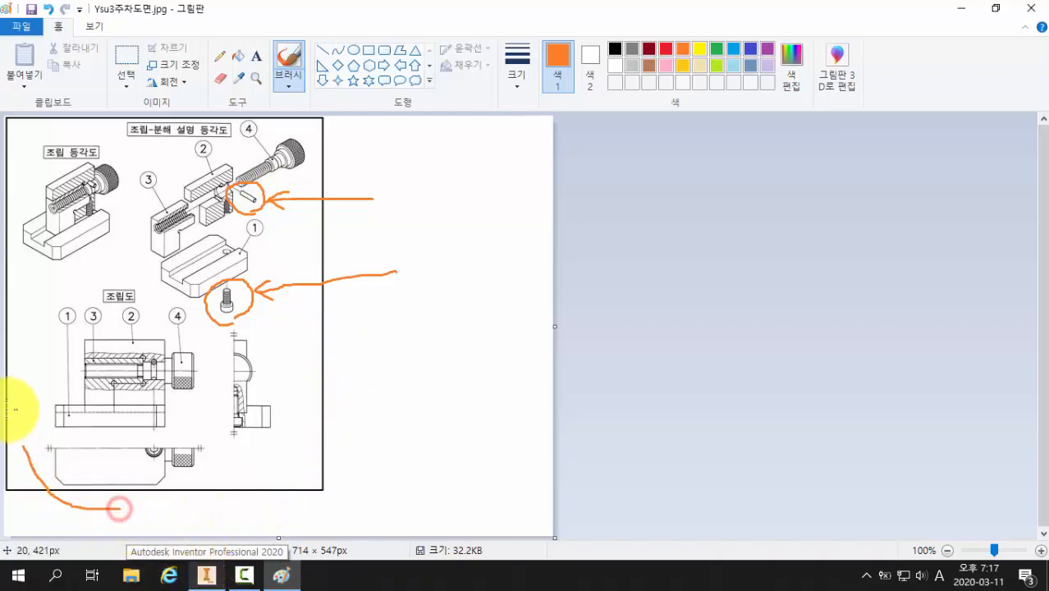
mouse_move(15, 409)
left_mouse_down()
mouse_move(52, 170)
mouse_move(345, 118)
mouse_move(370, 335)
mouse_move(205, 487)
mouse_move(95, 509)
left_mouse_up()
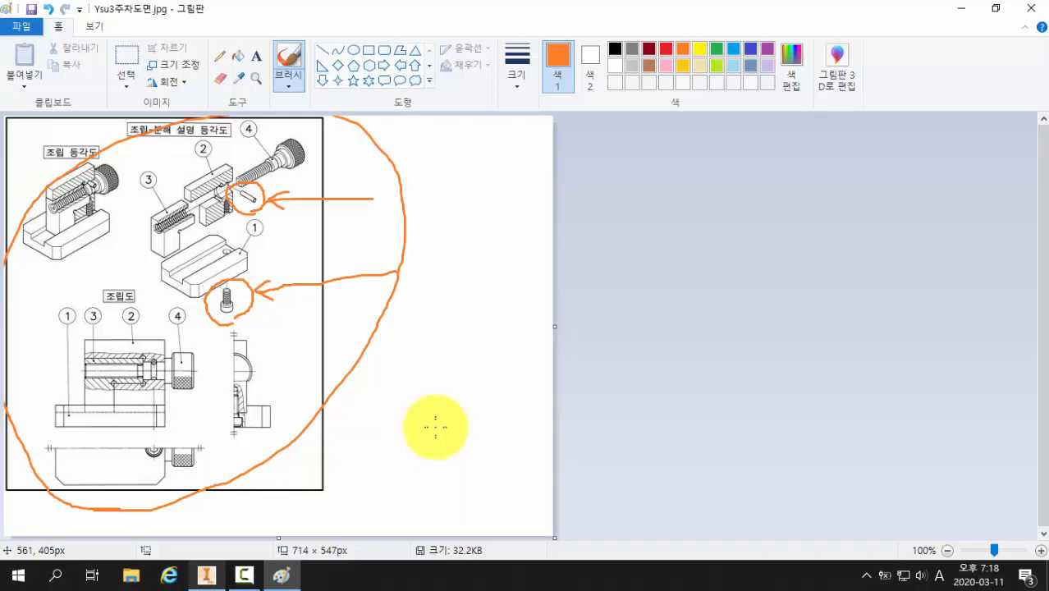
Undo all the orange brush marks on the drawing.
key("ctrl+z")
key("ctrl+z")
key("ctrl+z")
key("ctrl+z")
key("ctrl+z")
key("ctrl+z")
key("ctrl+z")
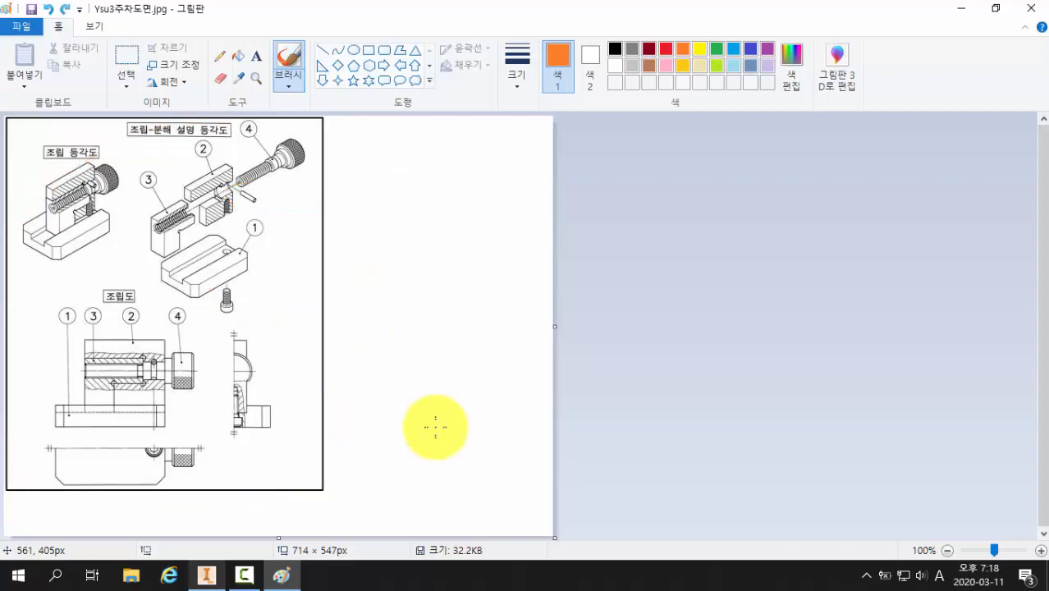
Switch to Autodesk Inventor and create a new assembly from the Standard.iam template.
left_click(213, 577)
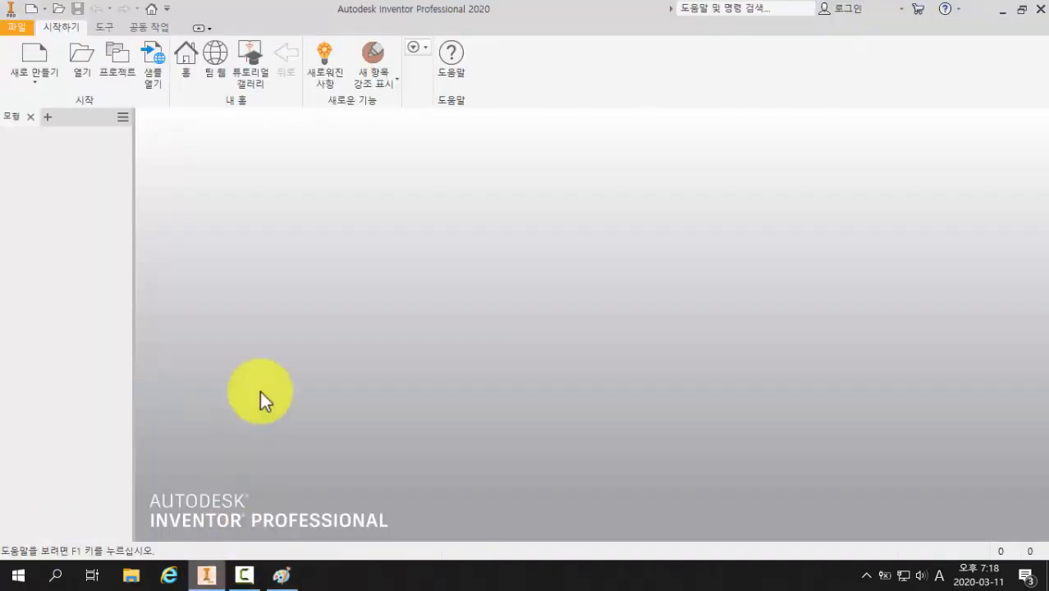
left_click(45, 57)
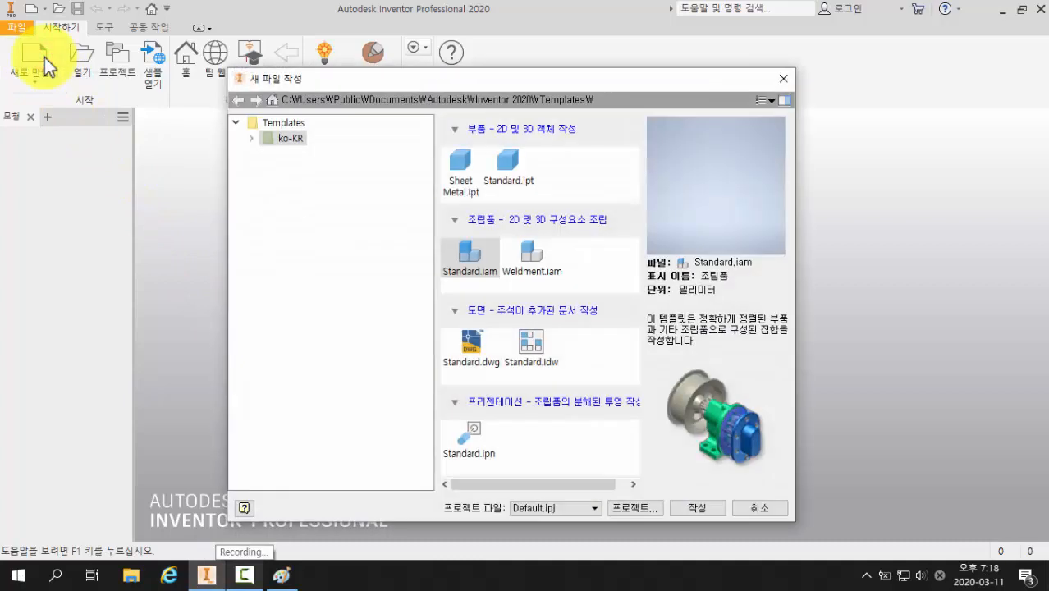
left_click(473, 261)
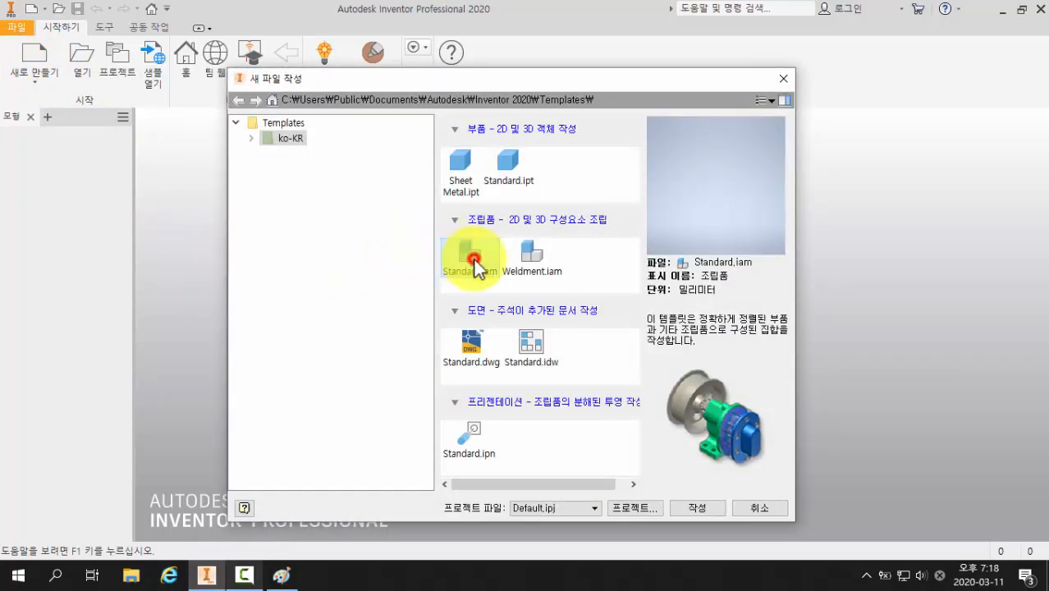
left_click(699, 509)
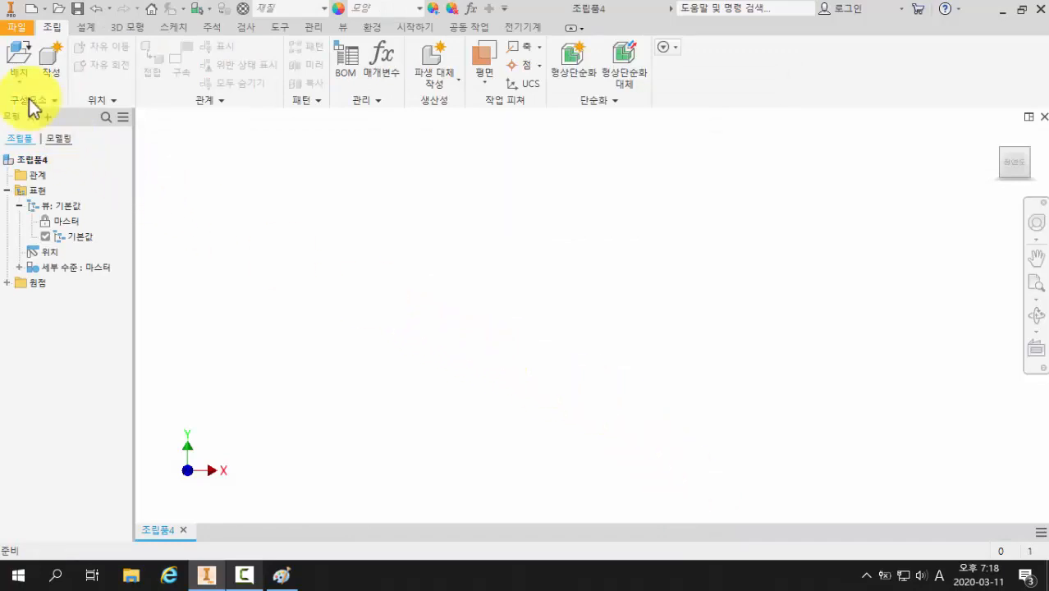
Place a single instance of 01.베이스.ipt in the assembly.
left_click(22, 56)
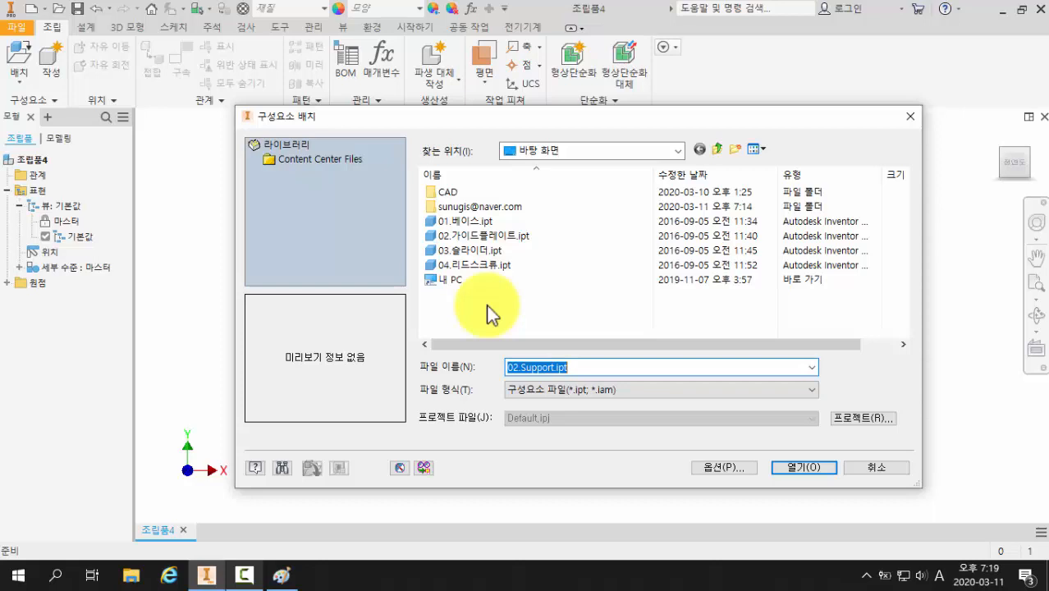
left_click(469, 221)
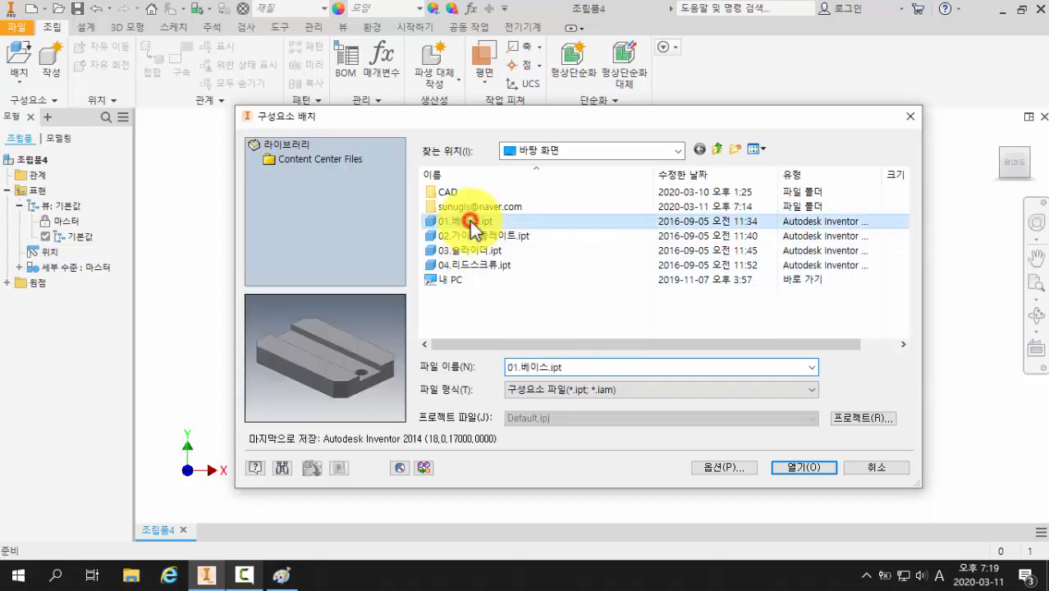
left_click(797, 467)
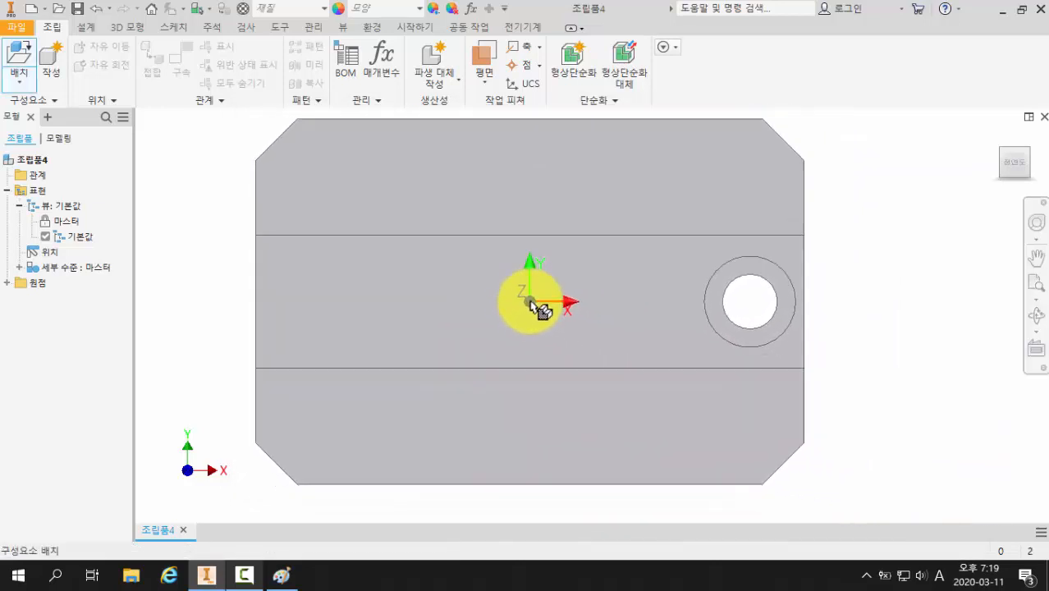
left_click(517, 317)
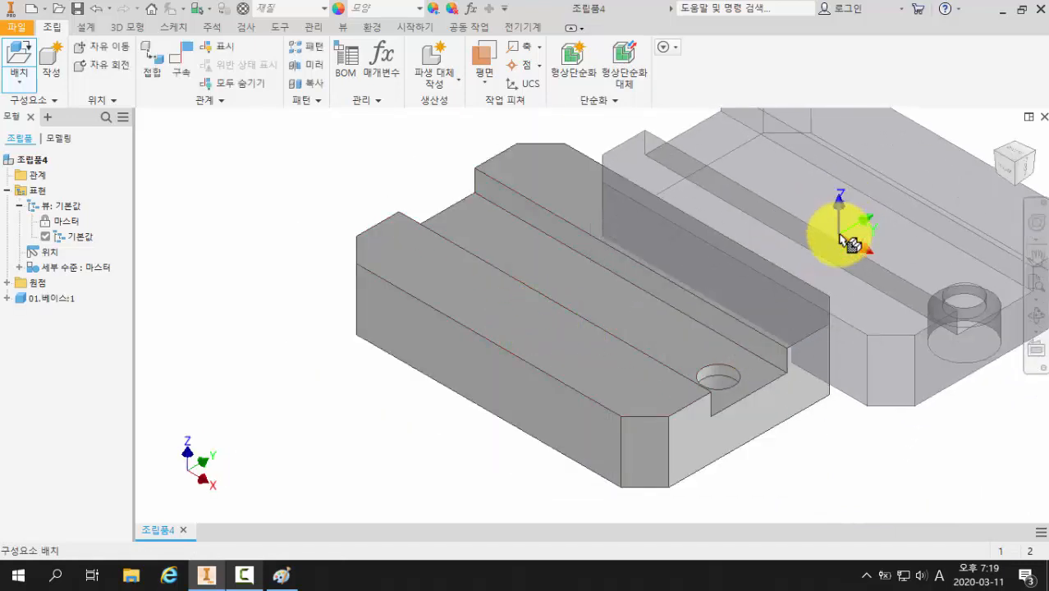
key("Escape")
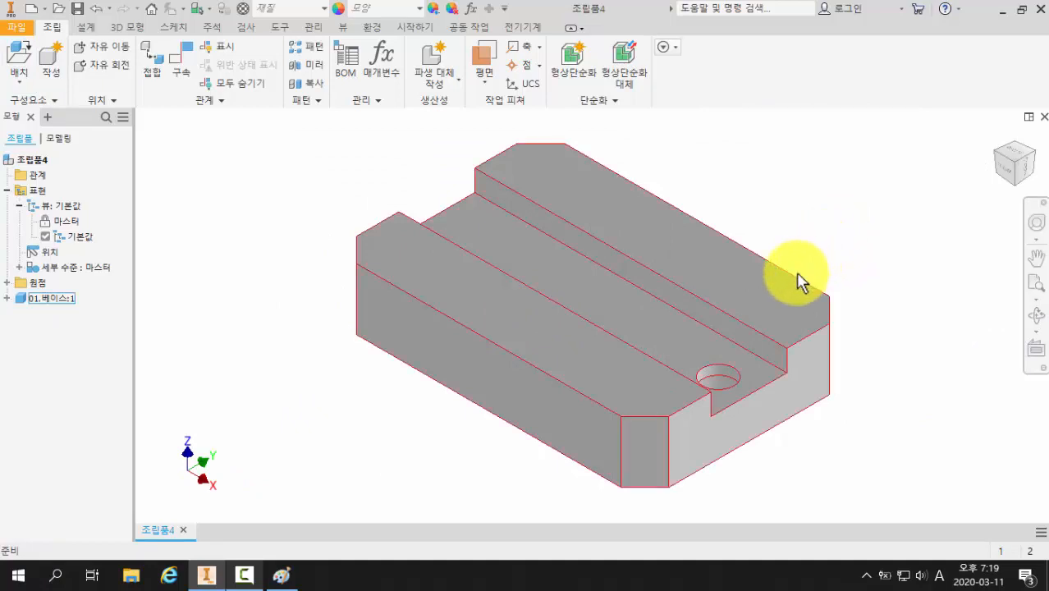
Ground the 01.베이스 base component so it is fixed in the assembly.
mouse_move(796, 271)
middle_mouse_down("shift")
mouse_move(831, 228)
mouse_move(813, 263)
mouse_move(824, 277)
mouse_move(810, 277)
middle_mouse_up("shift")
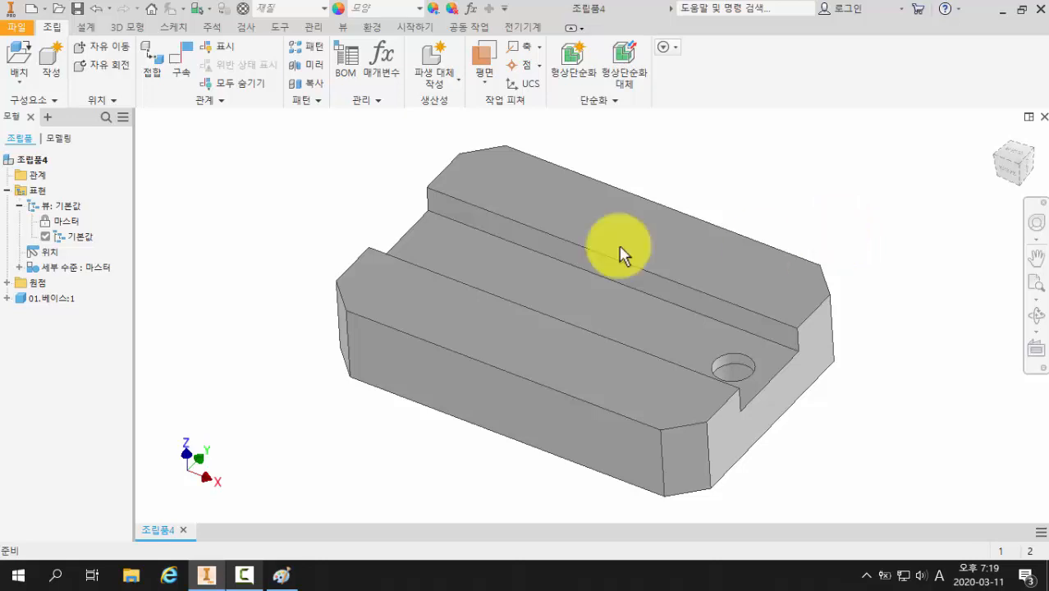
right_click(60, 298)
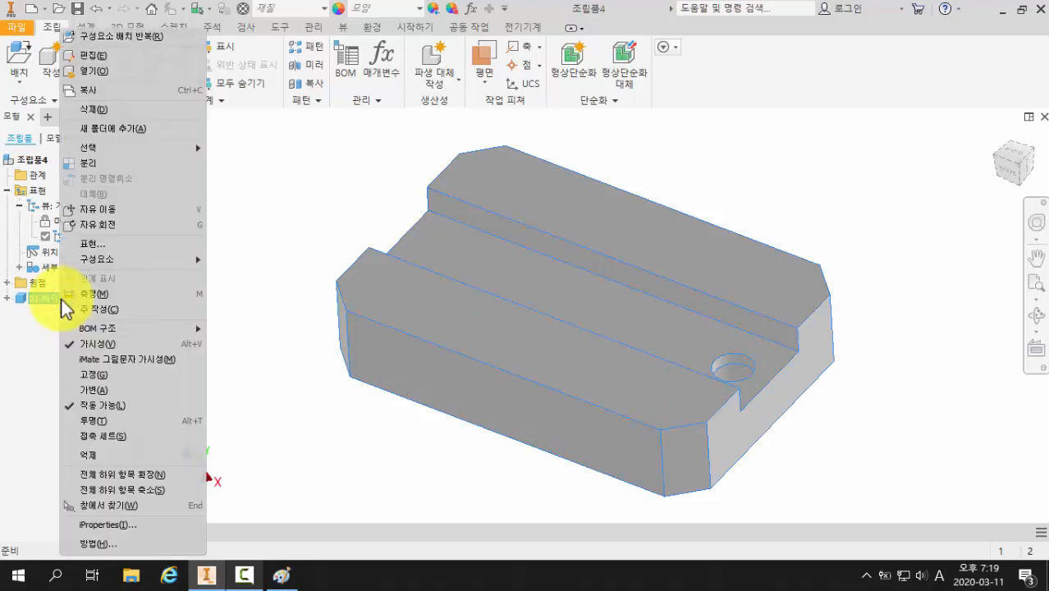
left_click(96, 377)
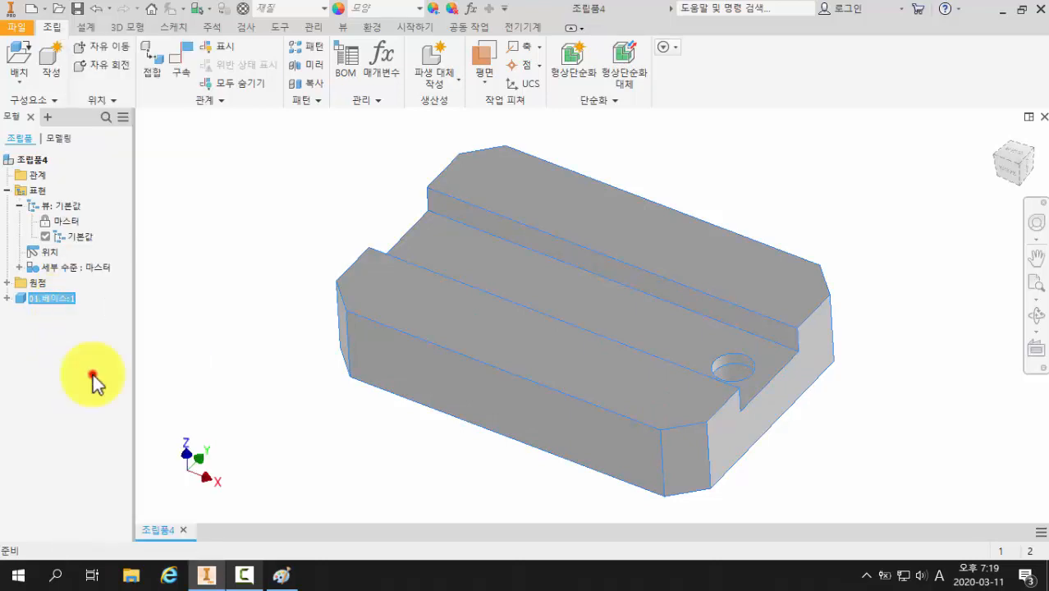
left_click(202, 390)
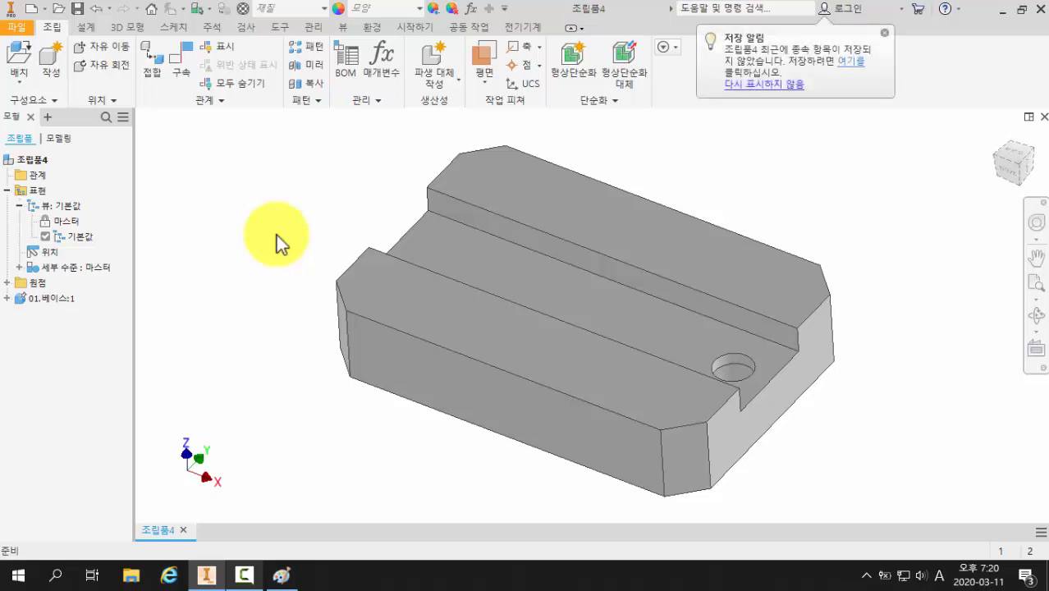
Start placing another component and choose the file 02.가이드플레이트.ipt.
left_click(24, 59)
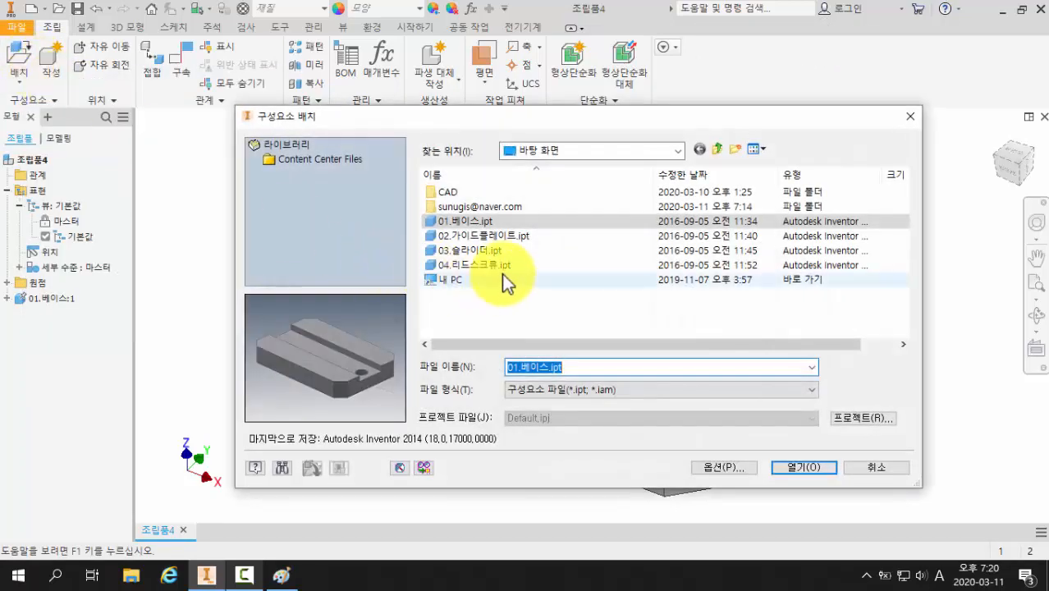
left_click(506, 237)
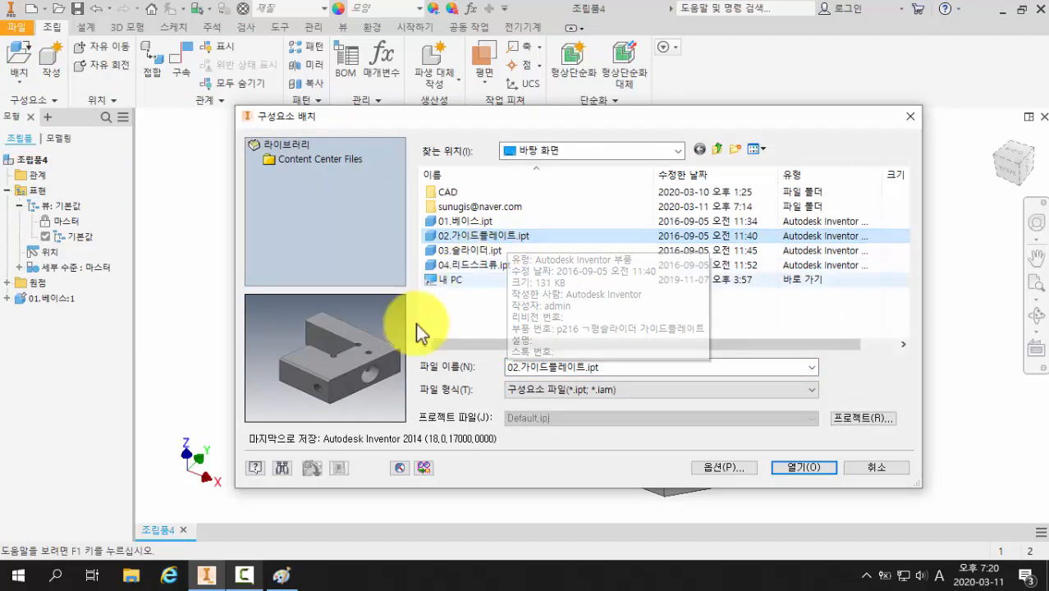
Switch to Paint, brush an orange loop linking the base's hole to the hole in part 2, and return to Inventor.
left_click(281, 577)
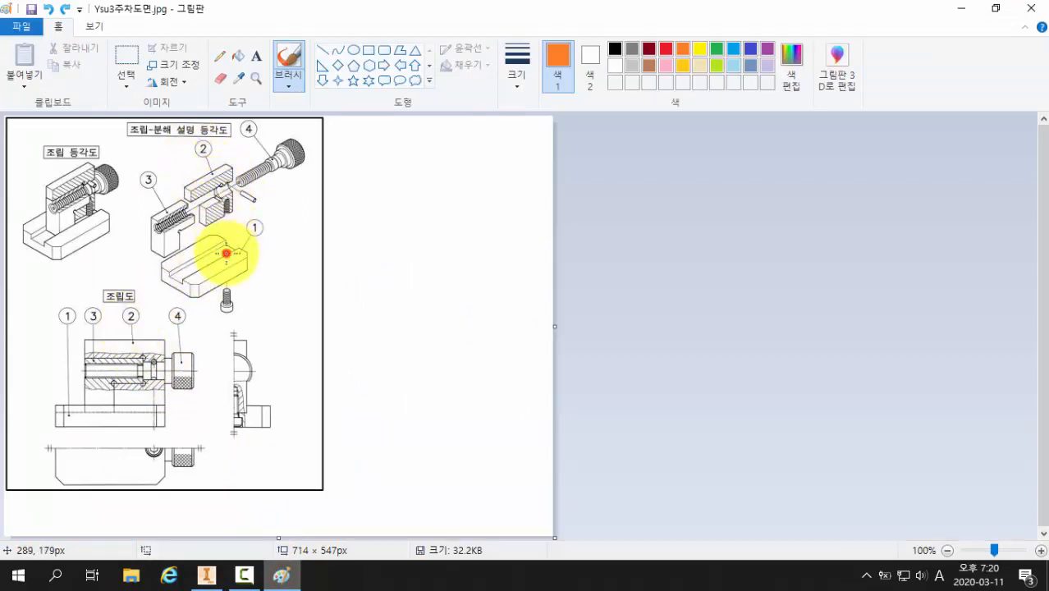
mouse_move(227, 252)
left_mouse_down()
mouse_move(226, 206)
mouse_move(233, 252)
left_mouse_up()
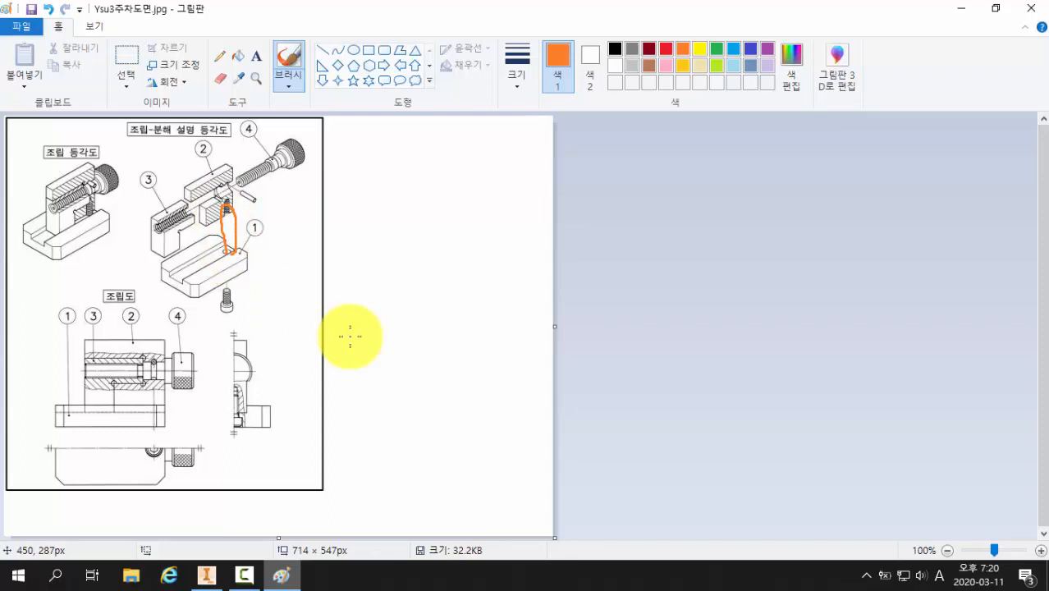
left_click(207, 577)
Place a single instance of the chosen guide plate beside the base.
left_click(794, 469)
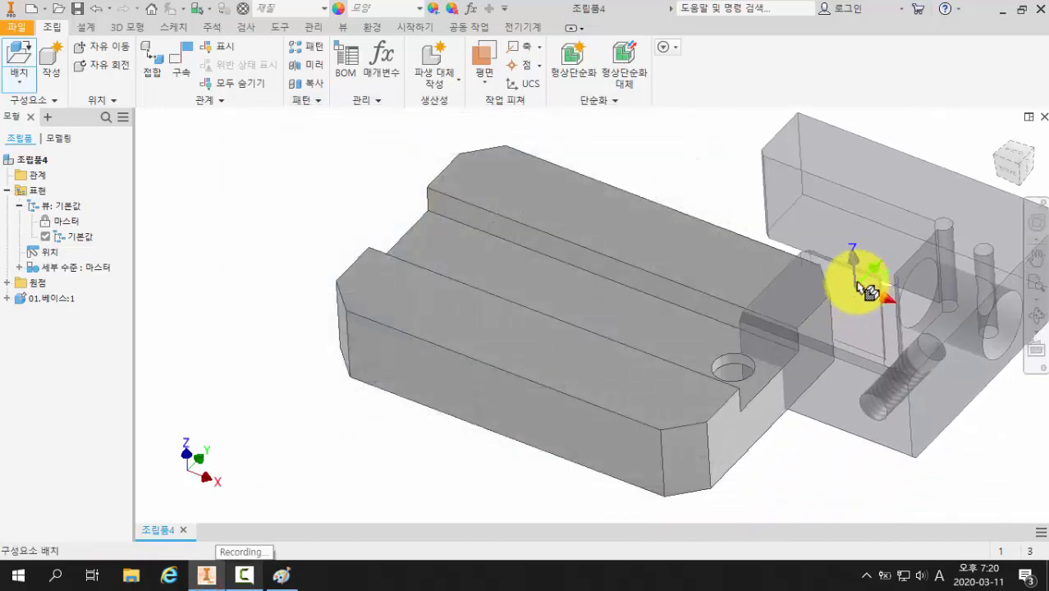
left_click(856, 220)
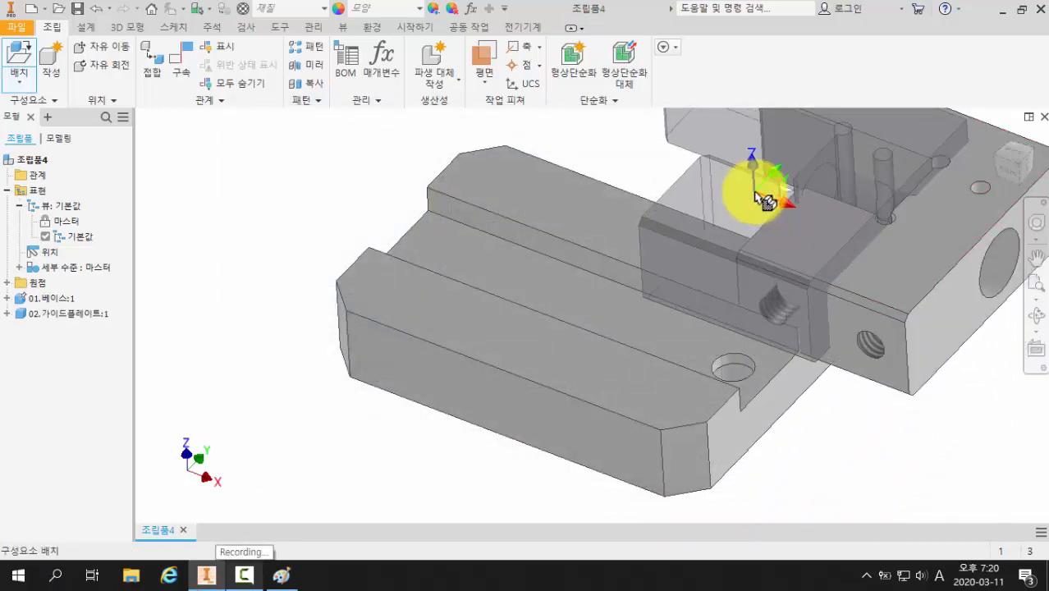
key("Escape")
scroll(758, 217, "down", 3)
key("F4")
left_click_drag(757, 219, 703, 280)
key("Escape")
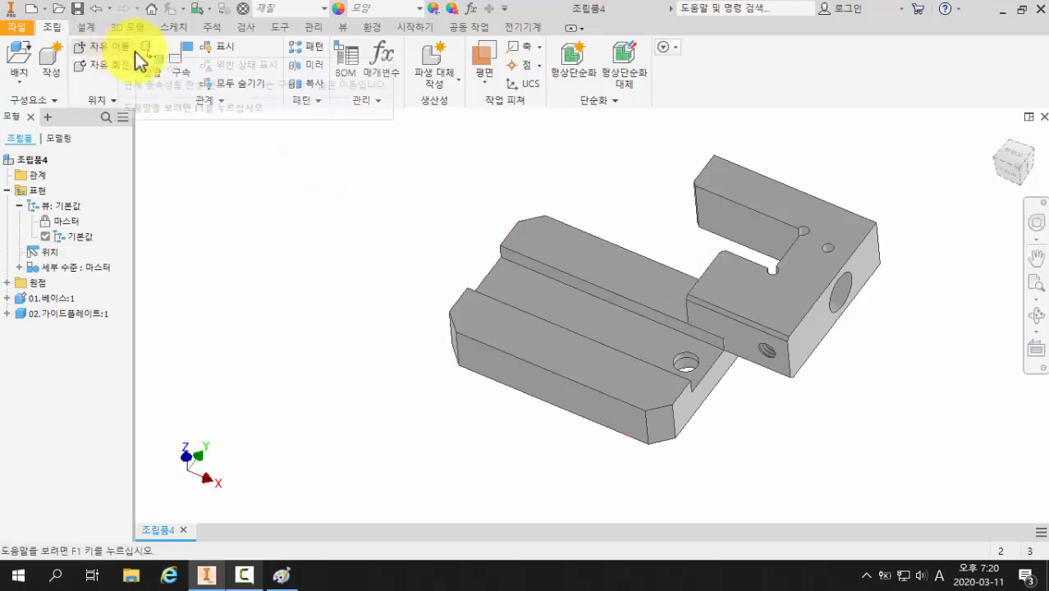
Move the guide plate clear of the base and free-rotate it until it stands upright.
left_click_drag(788, 230, 873, 267)
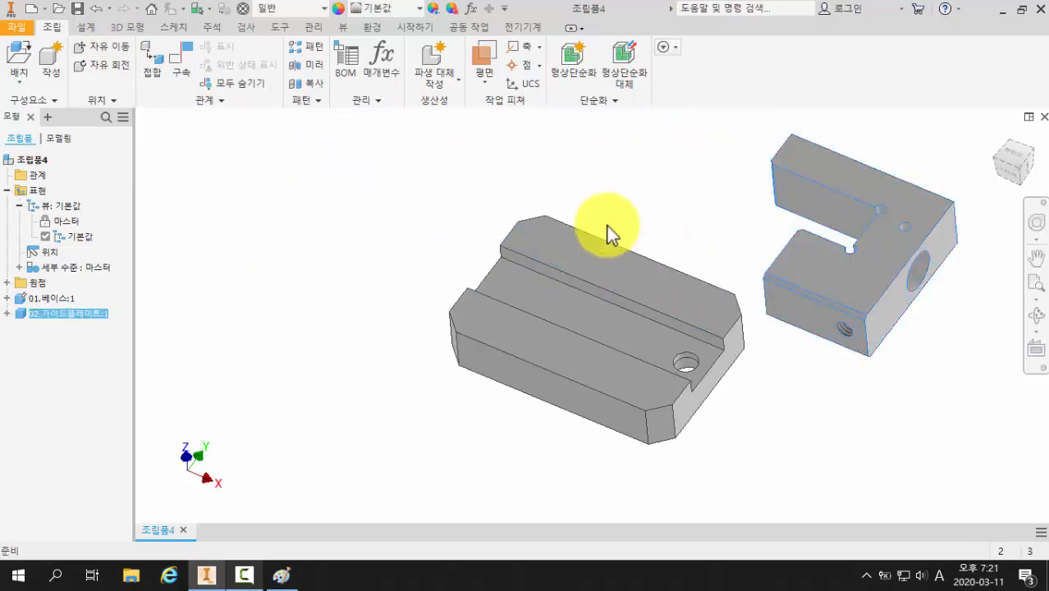
left_click(105, 64)
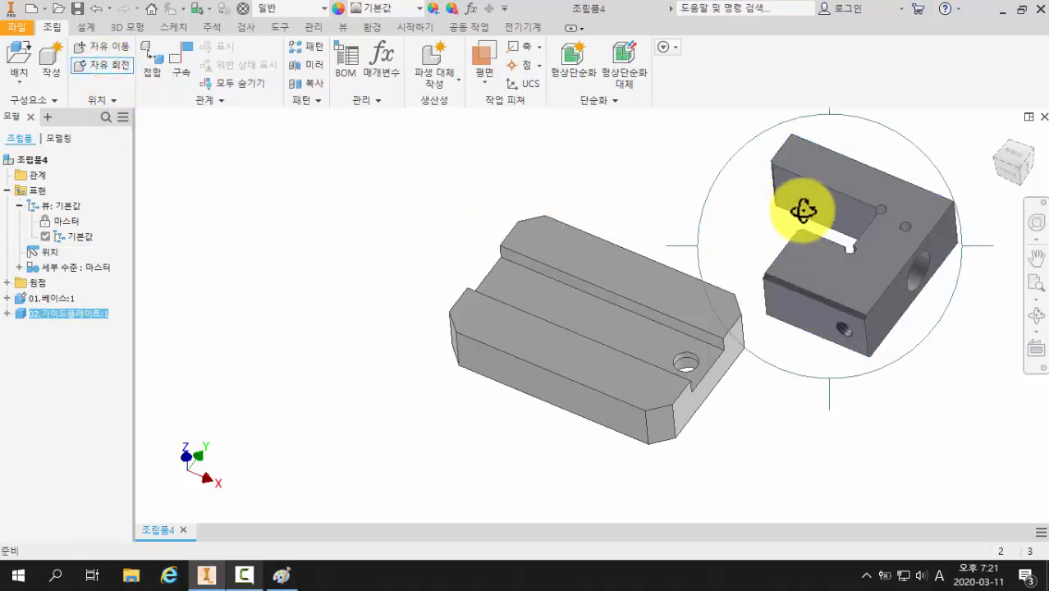
mouse_move(804, 211)
left_mouse_down()
mouse_move(819, 206)
mouse_move(837, 172)
mouse_move(836, 210)
mouse_move(826, 206)
mouse_move(861, 241)
mouse_move(839, 215)
mouse_move(906, 236)
mouse_move(857, 211)
mouse_move(819, 218)
left_mouse_up()
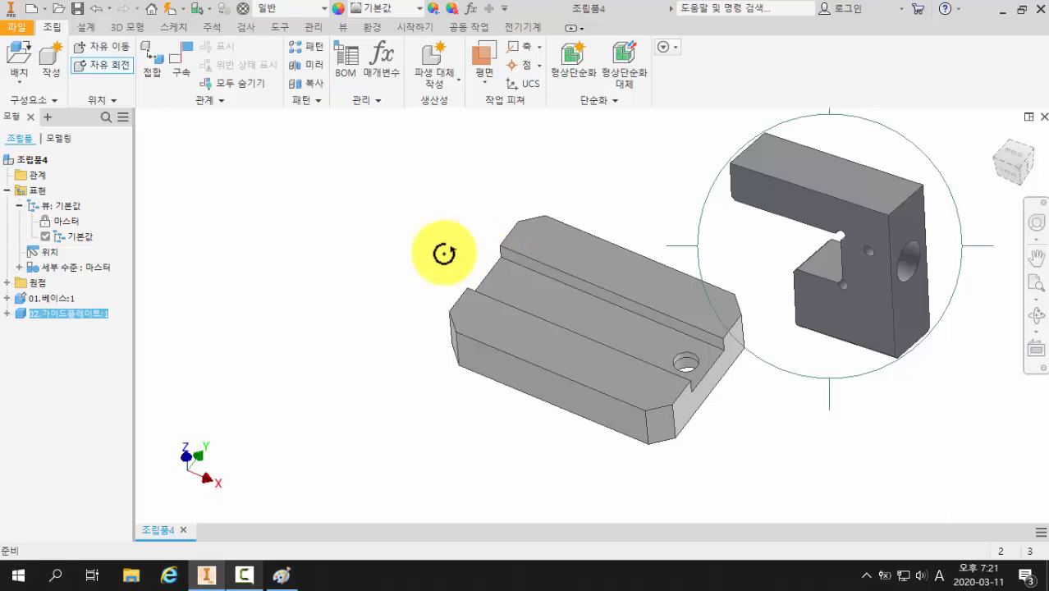
key("Escape")
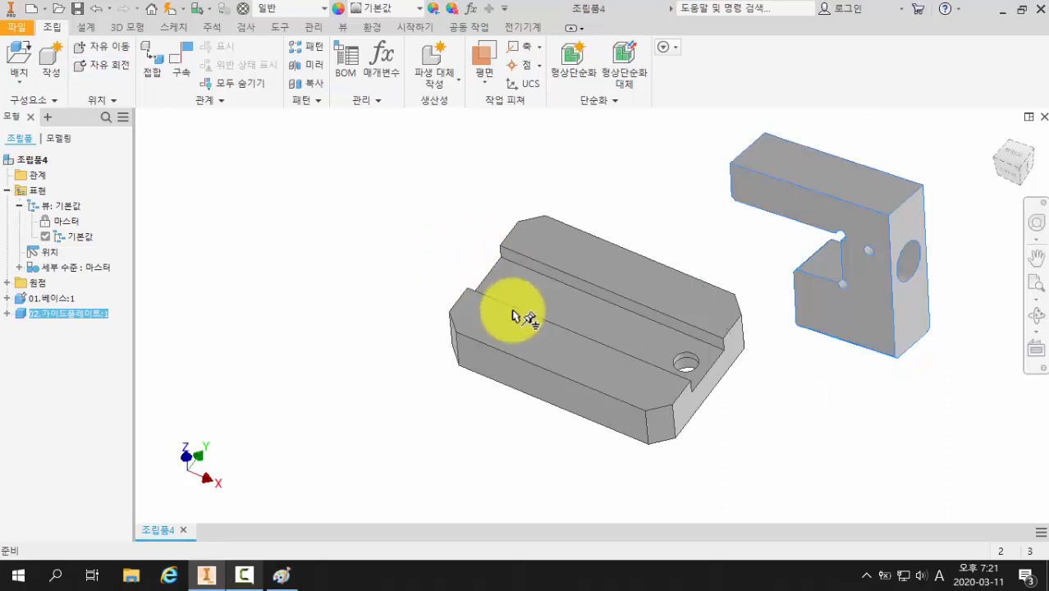
left_click(432, 407)
Start a new assembly constraint and examine the hole in the base's slot and the hole under the guide plate.
middle_click_drag(533, 394, 525, 371, "shift")
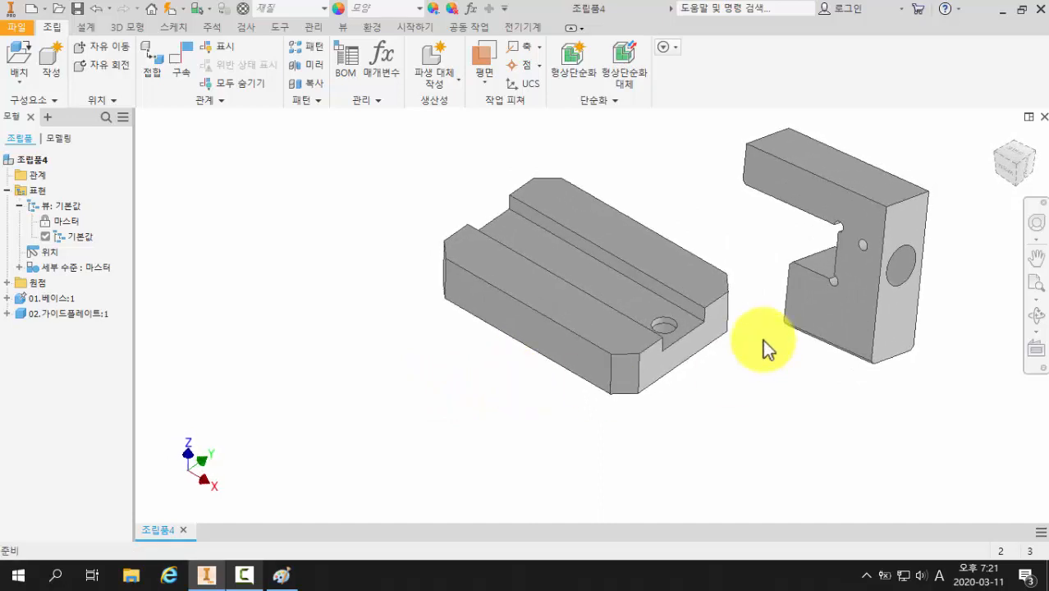
left_click(176, 71)
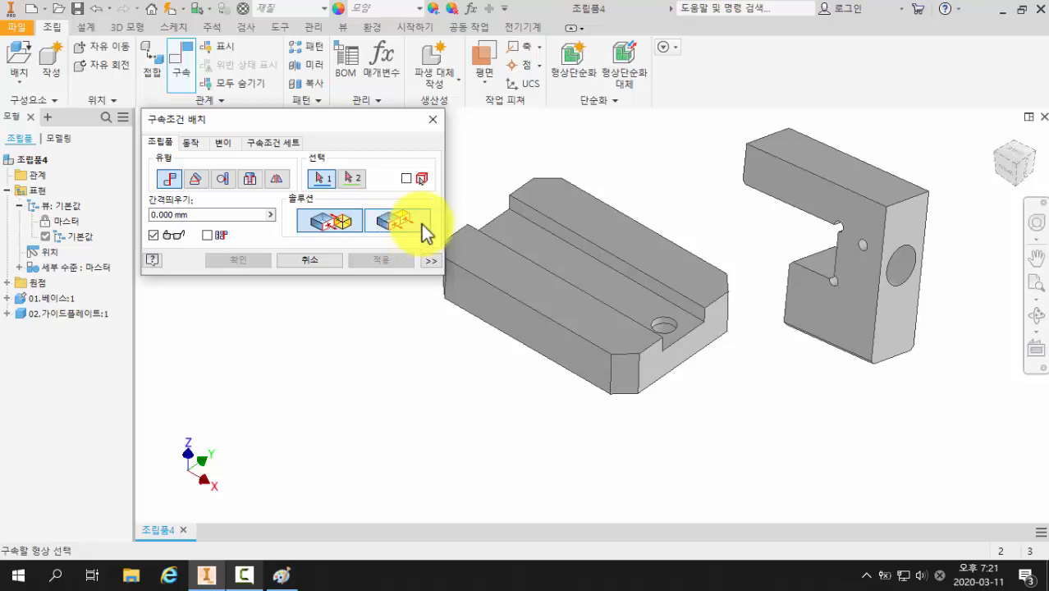
scroll(743, 349, "up", 3)
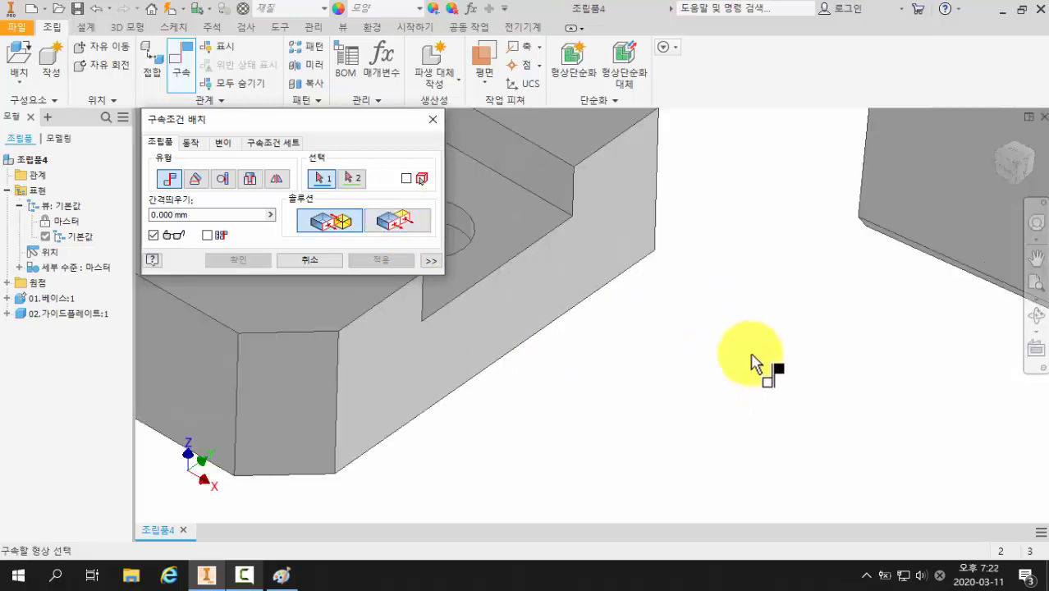
middle_click_drag(741, 340, 785, 368)
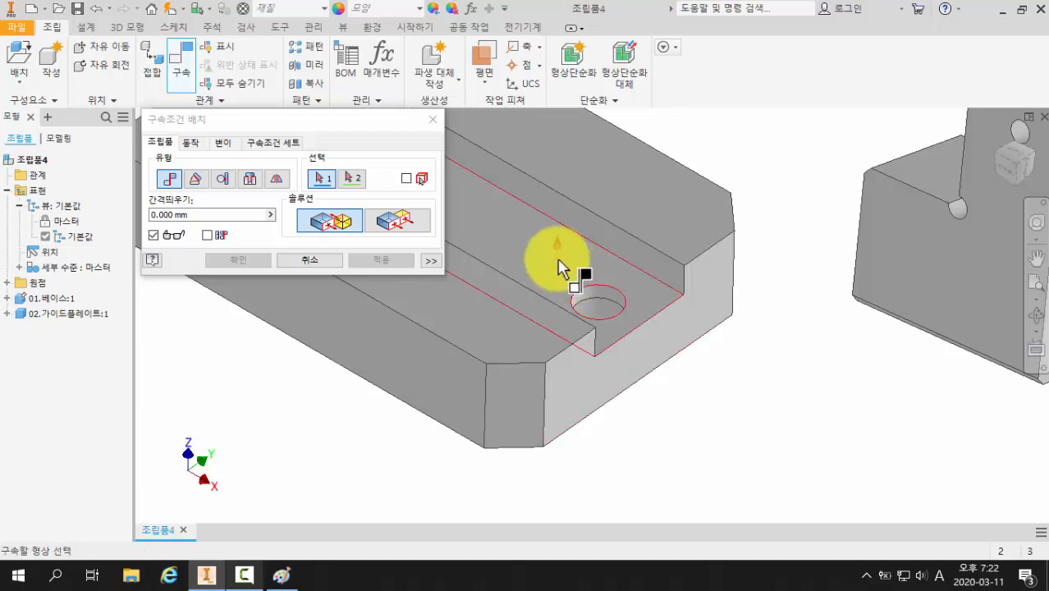
scroll(780, 321, "down", 3)
middle_click_drag(779, 321, 661, 277, "shift")
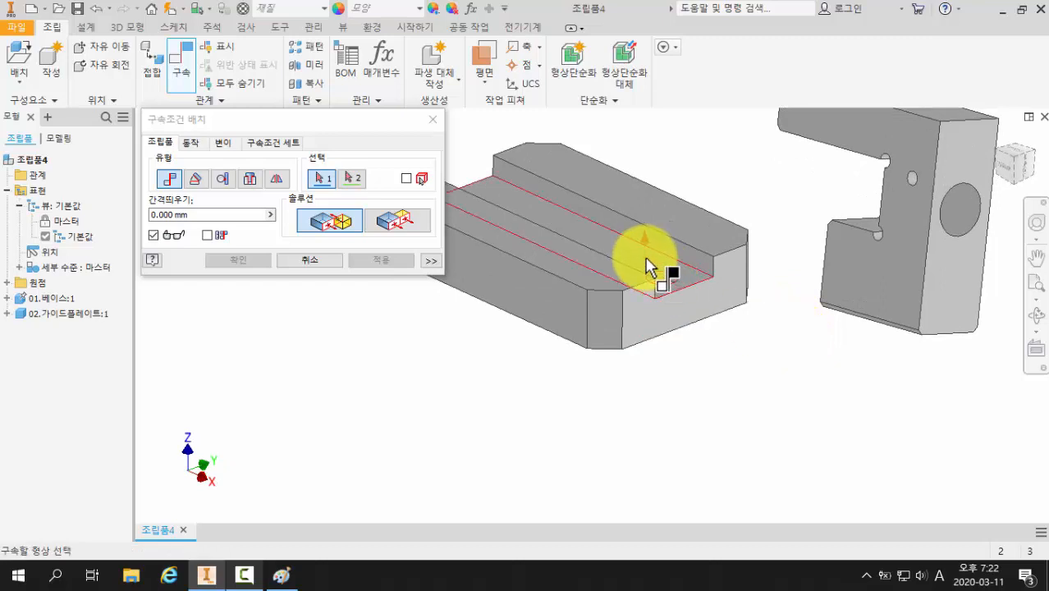
scroll(693, 302, "up", 3)
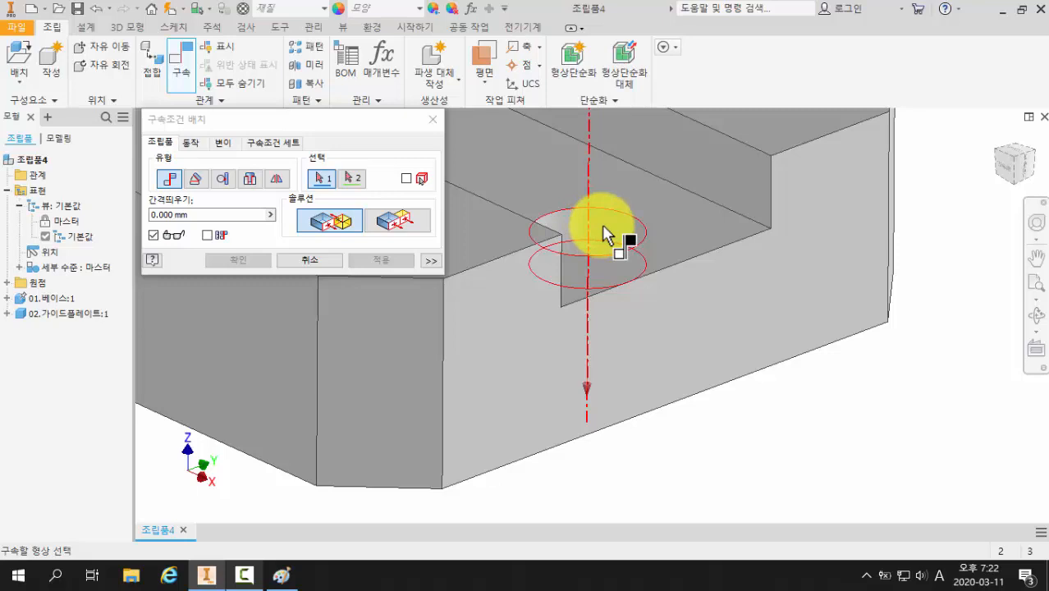
scroll(604, 232, "down", 5)
middle_click_drag(772, 310, 839, 221, "shift")
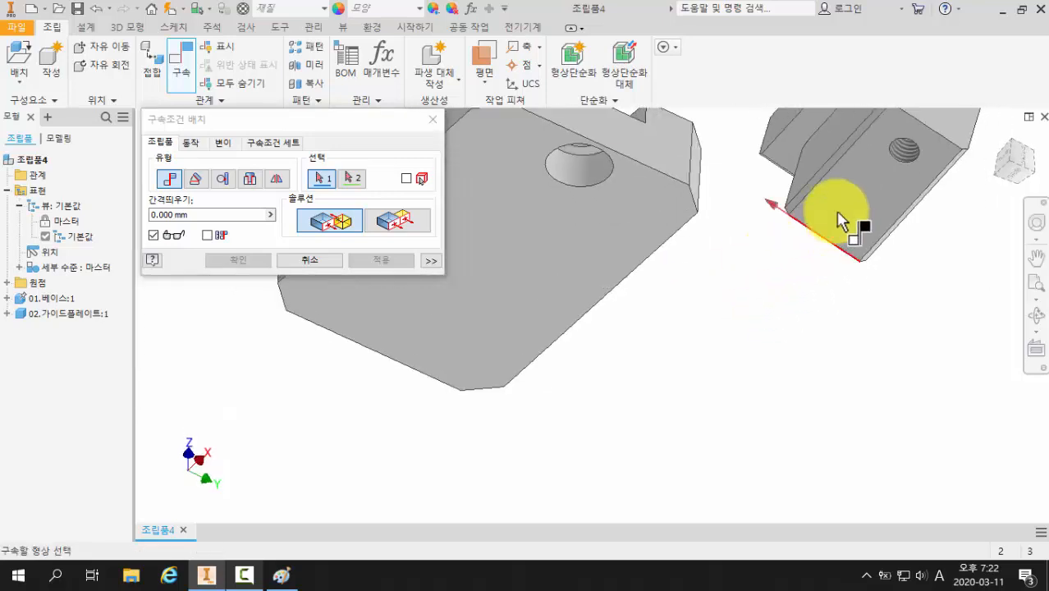
scroll(772, 256, "down", 2)
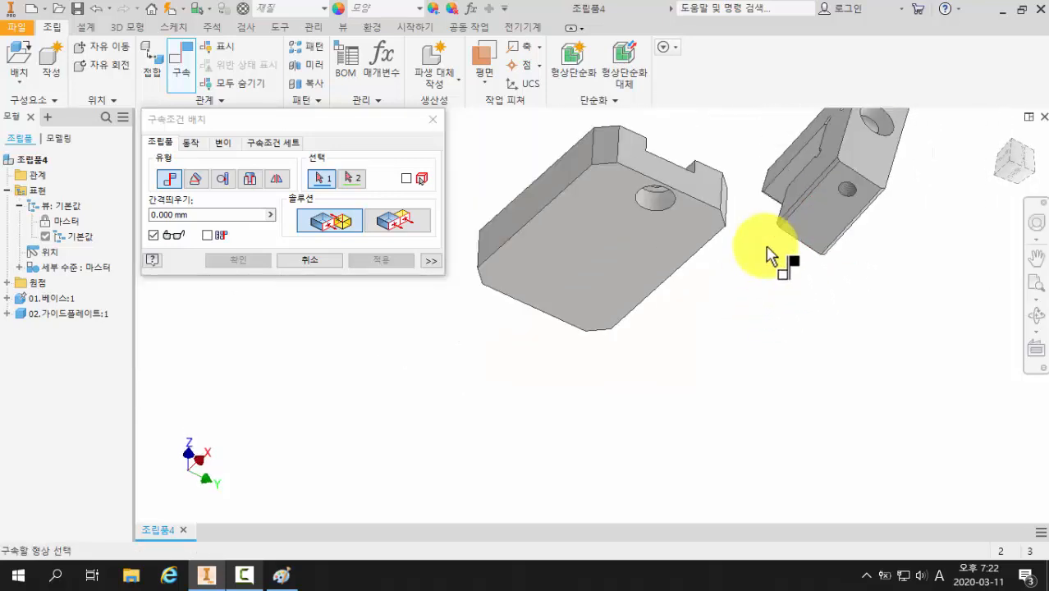
middle_click_drag(767, 247, 773, 292, "shift")
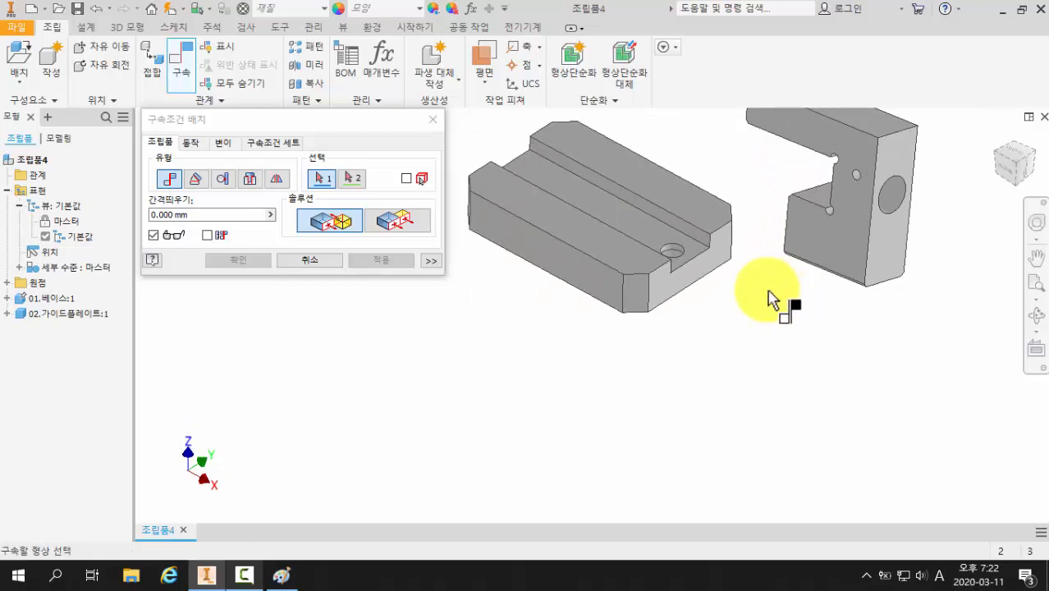
scroll(756, 305, "up", 3)
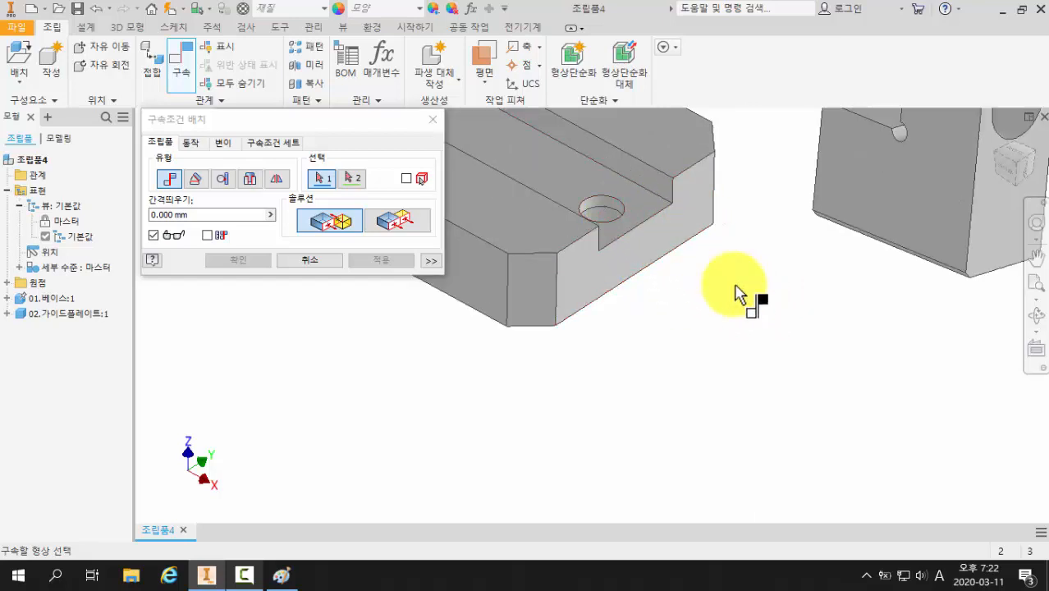
middle_click_drag(734, 293, 710, 326)
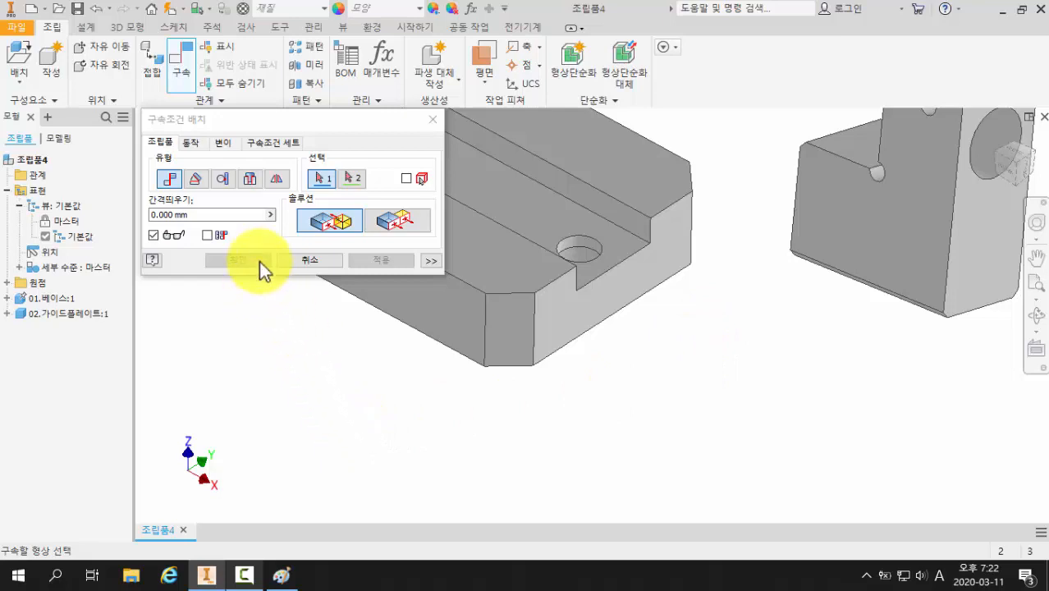
Set up an Insert constraint pairing the circular edge of the base's slot hole with the hole edge on the guide plate's underside.
left_click(250, 182)
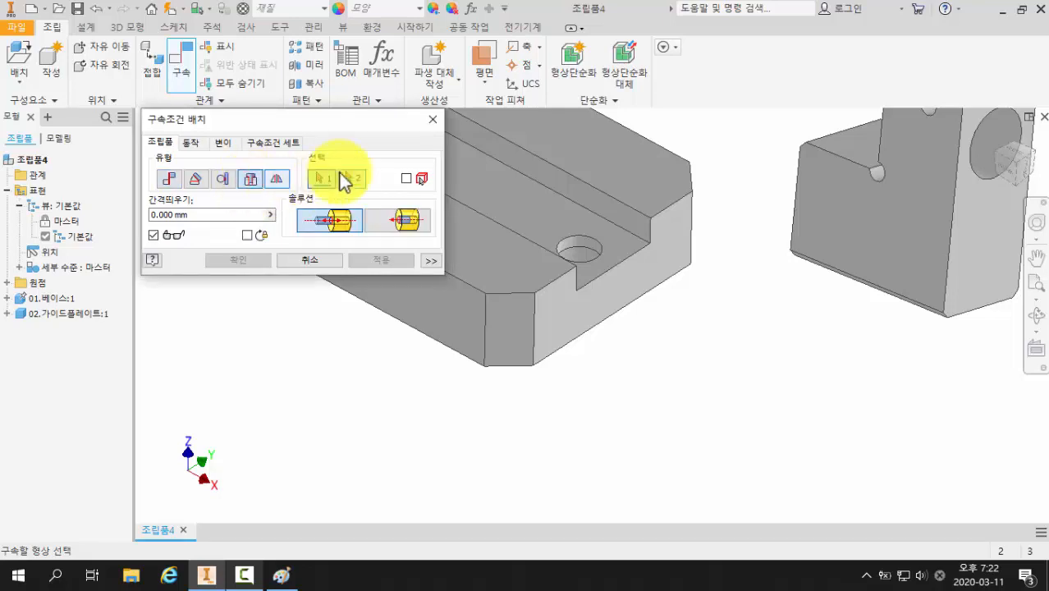
scroll(604, 280, "up", 4)
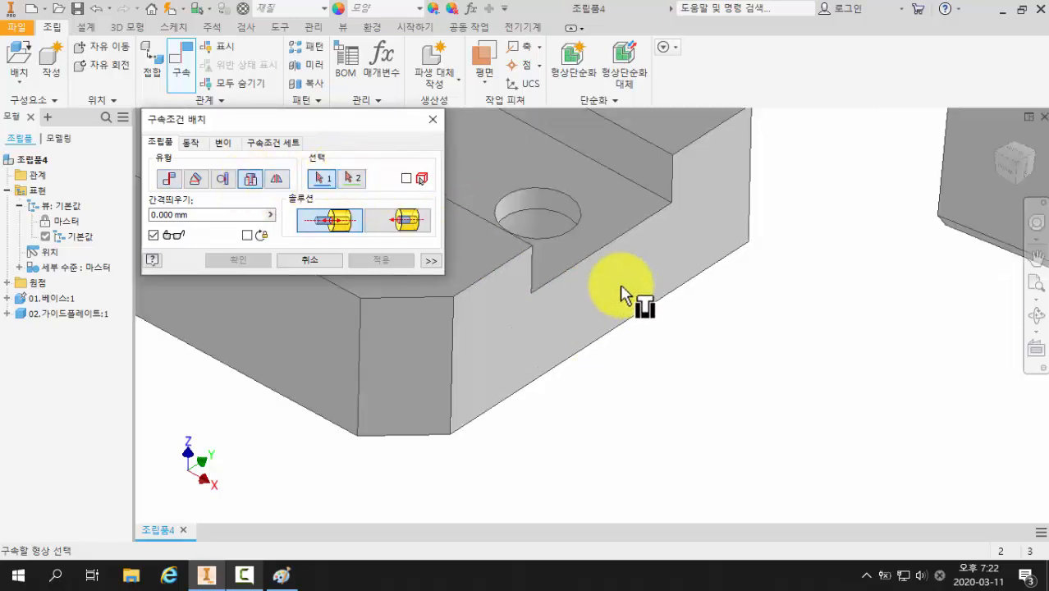
left_click(566, 234)
scroll(627, 303, "down", 2)
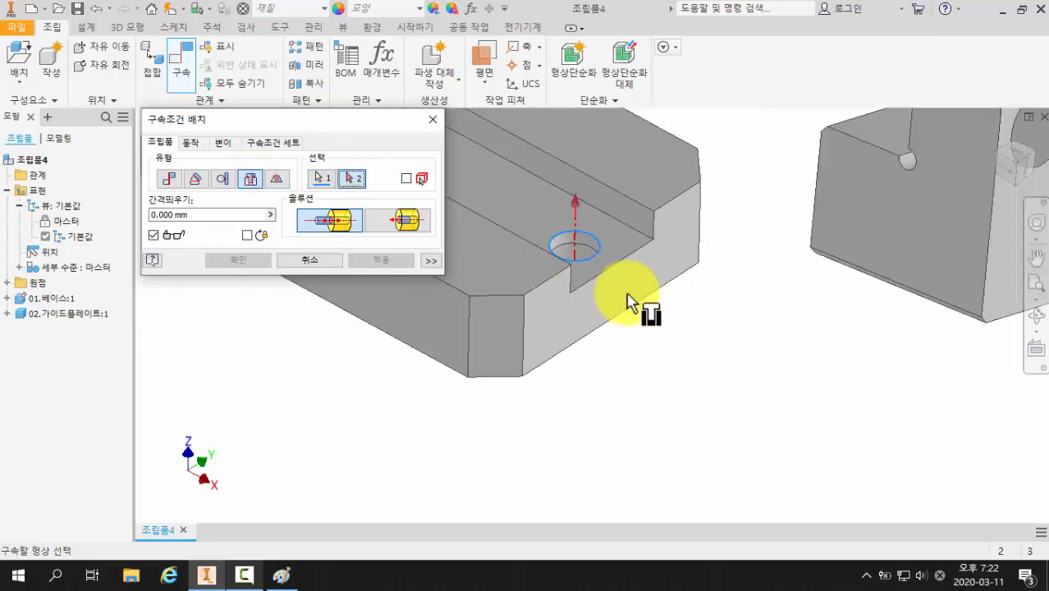
scroll(705, 295, "down", 1)
middle_click_drag(705, 294, 551, 354)
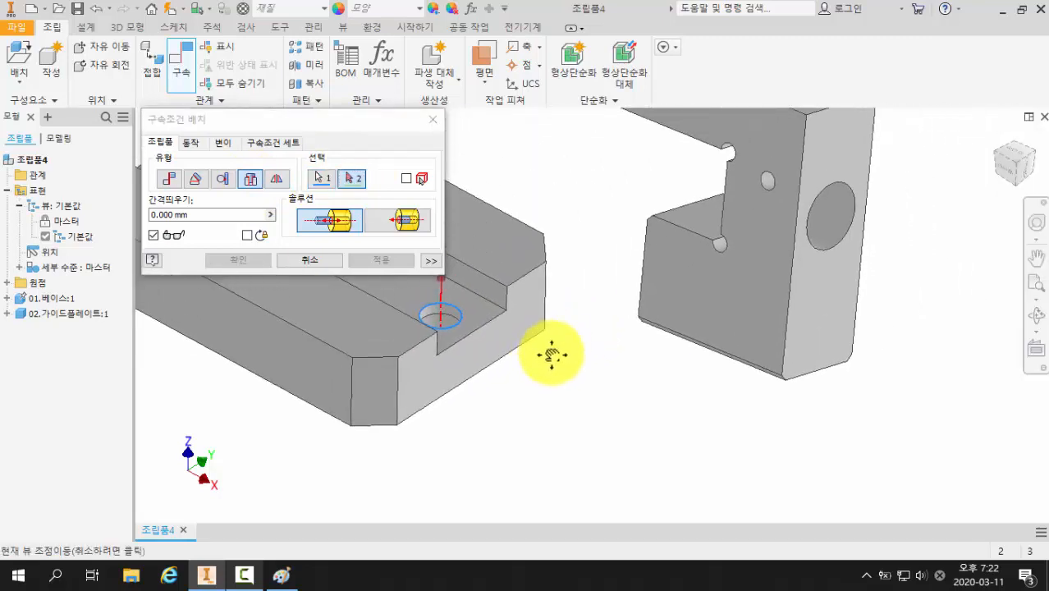
middle_click_drag(718, 364, 711, 327, "shift")
scroll(849, 342, "up", 3)
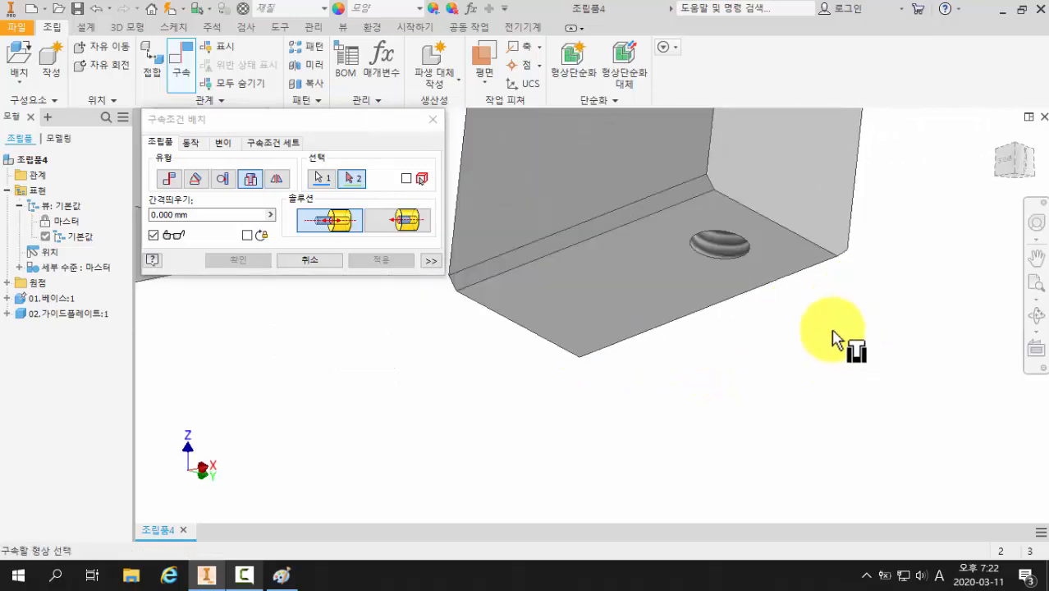
left_click(736, 261)
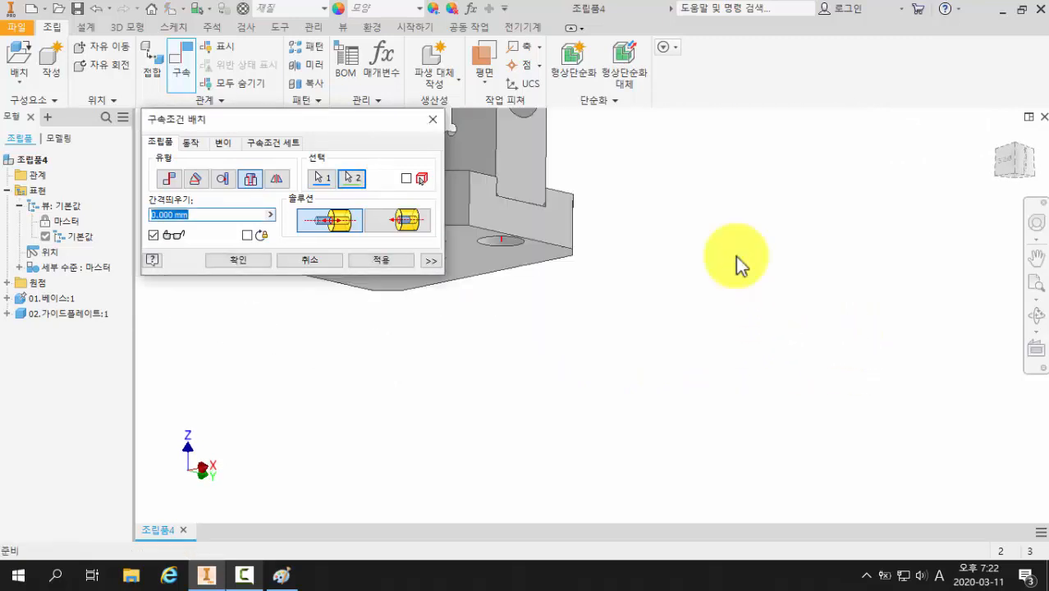
Apply the Insert constraint between the base and the guide plate, and close the constraint dialog.
middle_click_drag(738, 264, 846, 311)
middle_click_drag(630, 273, 619, 297, "shift")
middle_click_drag(727, 287, 770, 269)
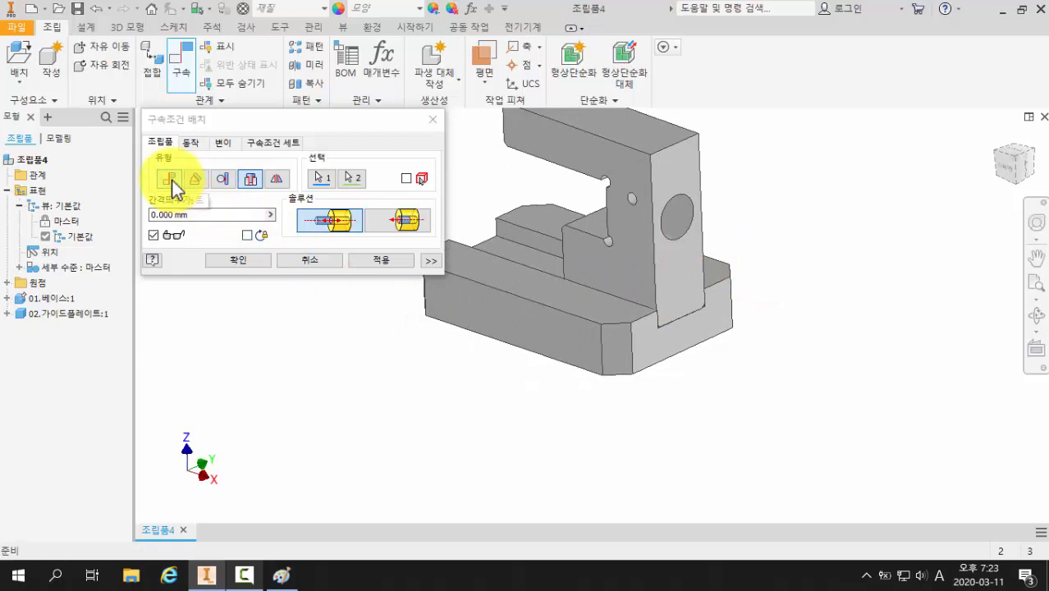
left_click(361, 261)
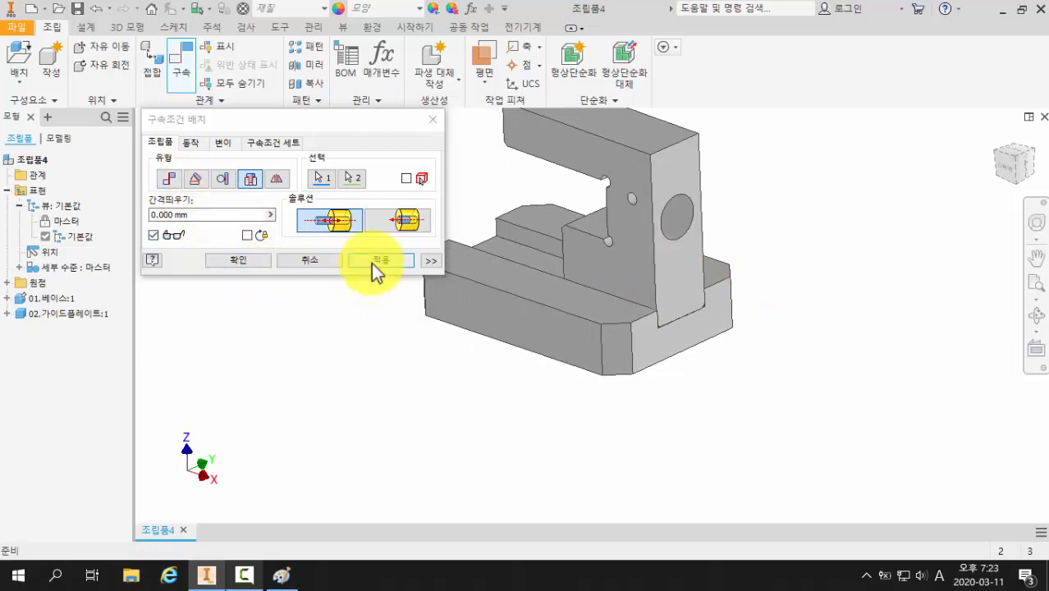
left_click(371, 262)
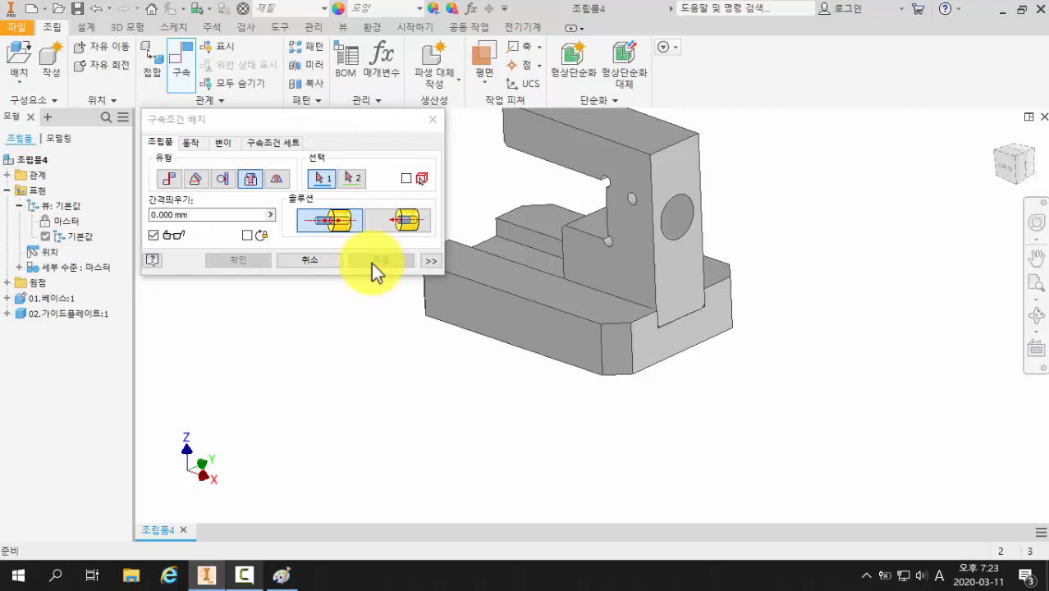
left_click(168, 179)
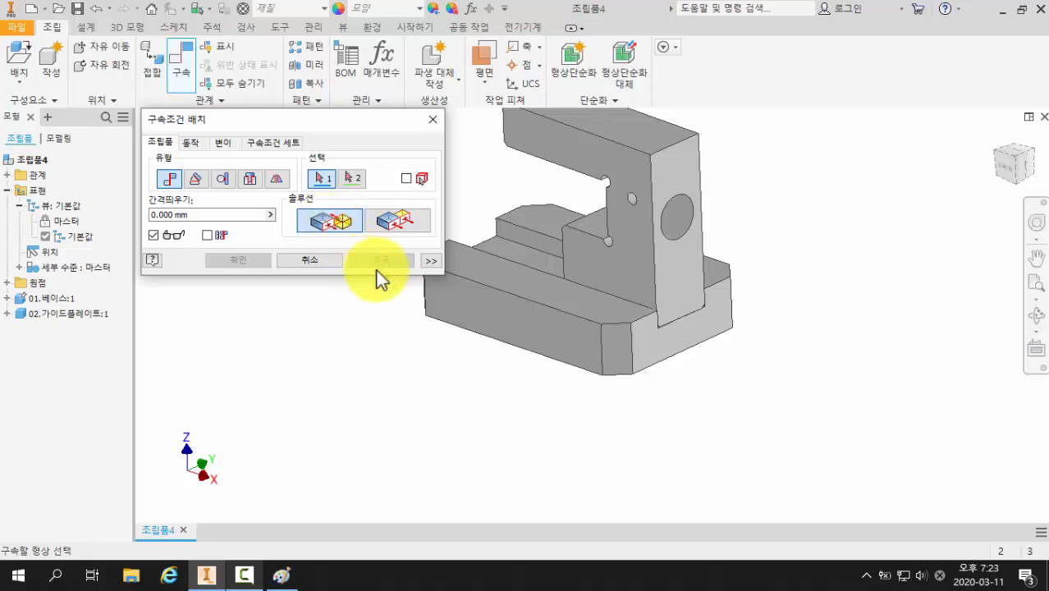
left_click(304, 263)
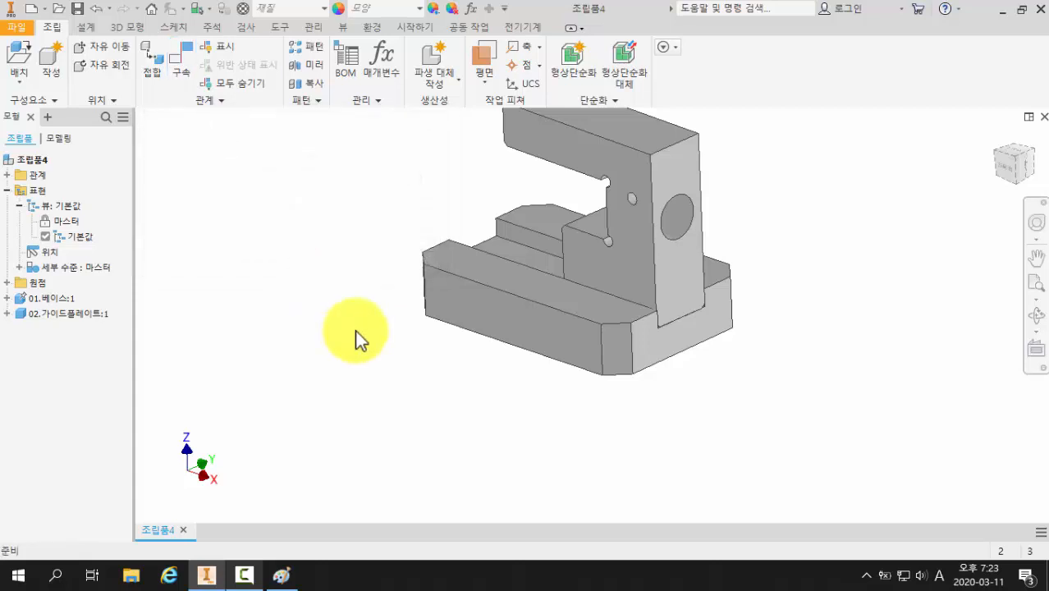
Turn the guide plate about the shared hole axis on the base to test its remaining rotation.
middle_click_drag(355, 330, 396, 387)
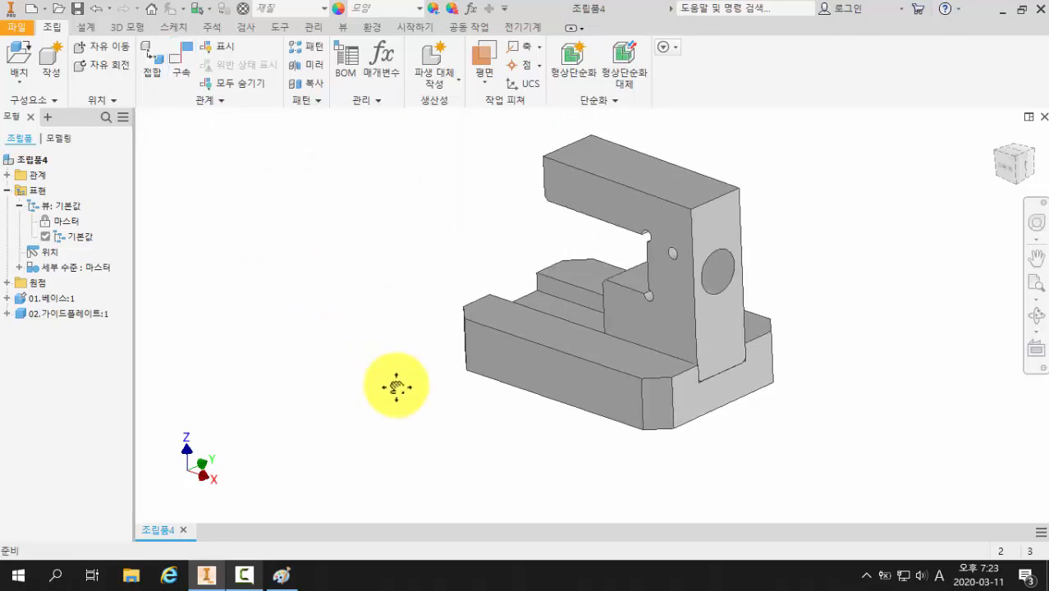
mouse_move(393, 374)
middle_mouse_down("shift")
mouse_move(410, 401)
mouse_move(402, 428)
mouse_move(403, 368)
mouse_move(489, 351)
mouse_move(392, 370)
middle_mouse_up("shift")
middle_click_drag(770, 312, 796, 283)
middle_click_drag(796, 283, 784, 285, "shift")
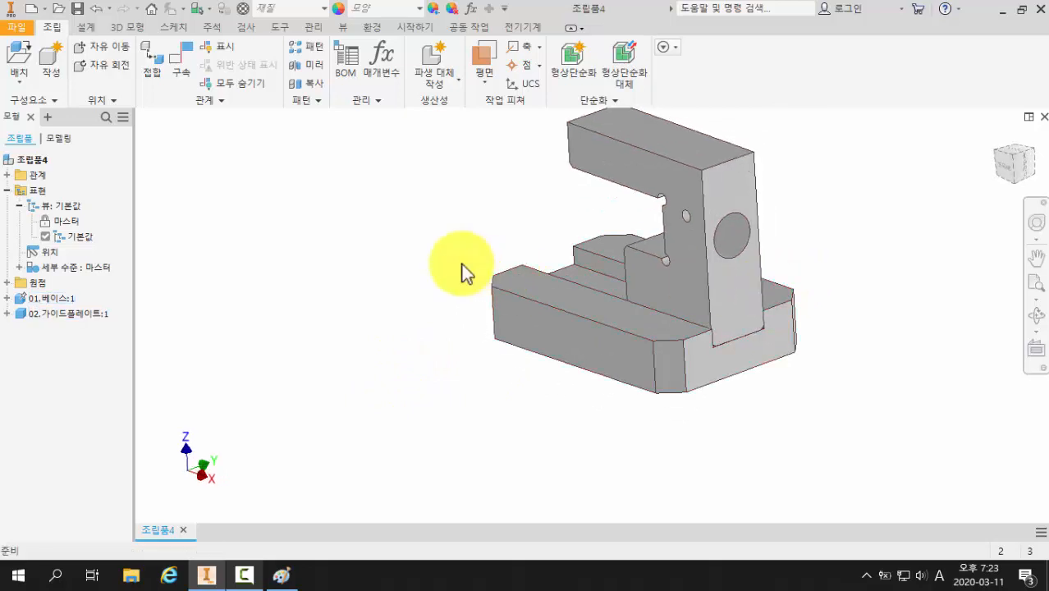
middle_click_drag(462, 273, 471, 281)
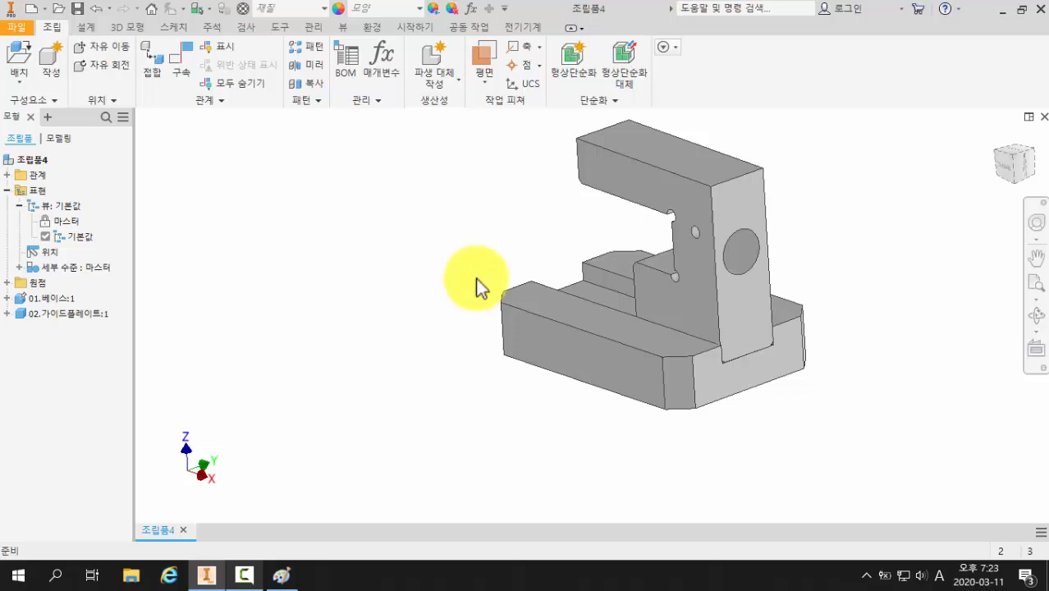
left_click_drag(655, 193, 630, 185)
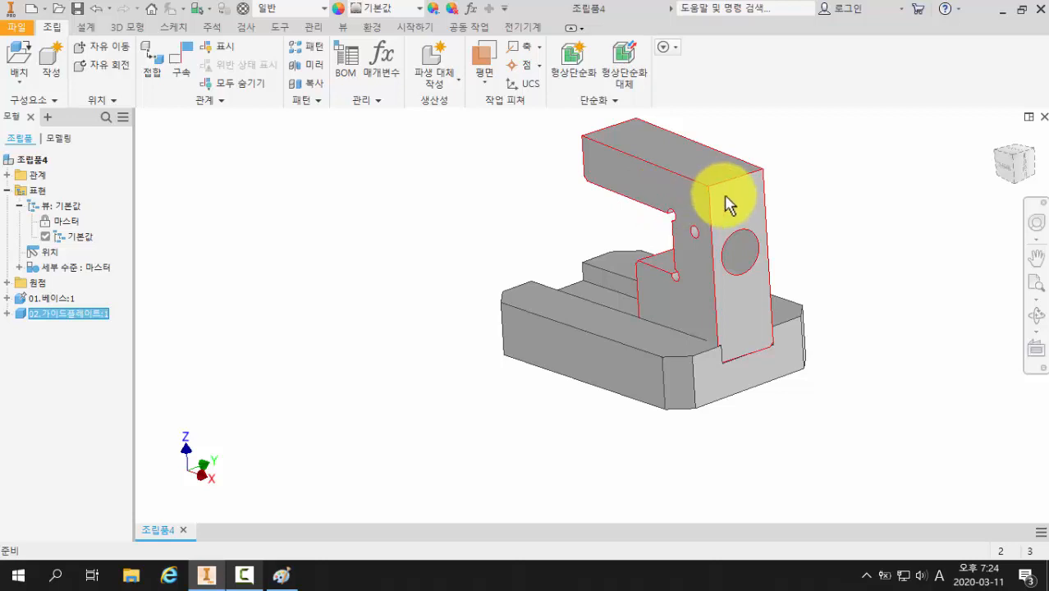
left_click_drag(728, 203, 843, 252)
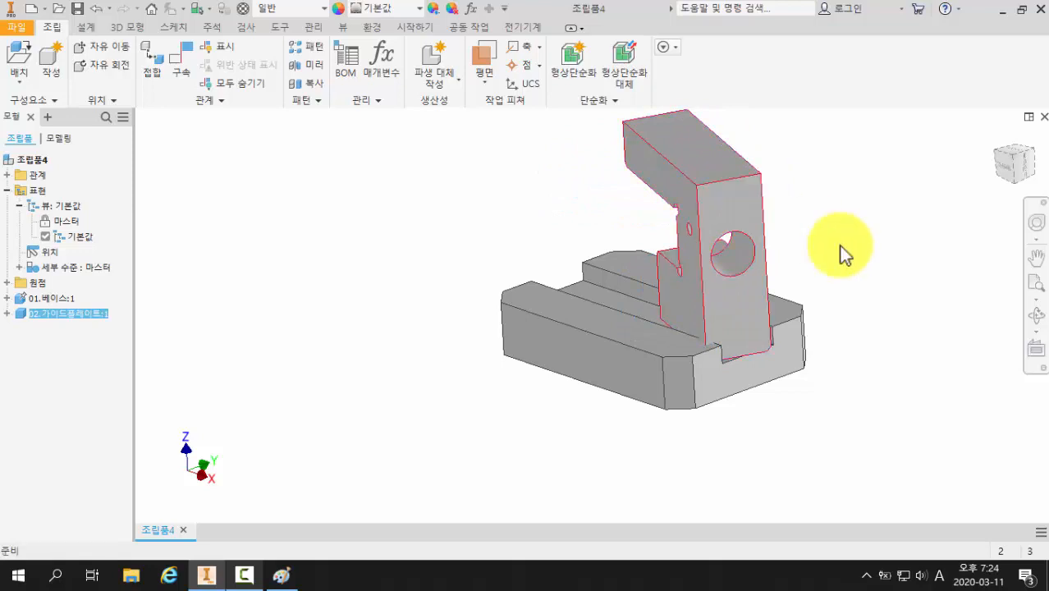
left_click(897, 250)
Mate the guide plate's side face to the side wall of the base's slot with a 0 mm offset.
scroll(670, 328, "down", 3)
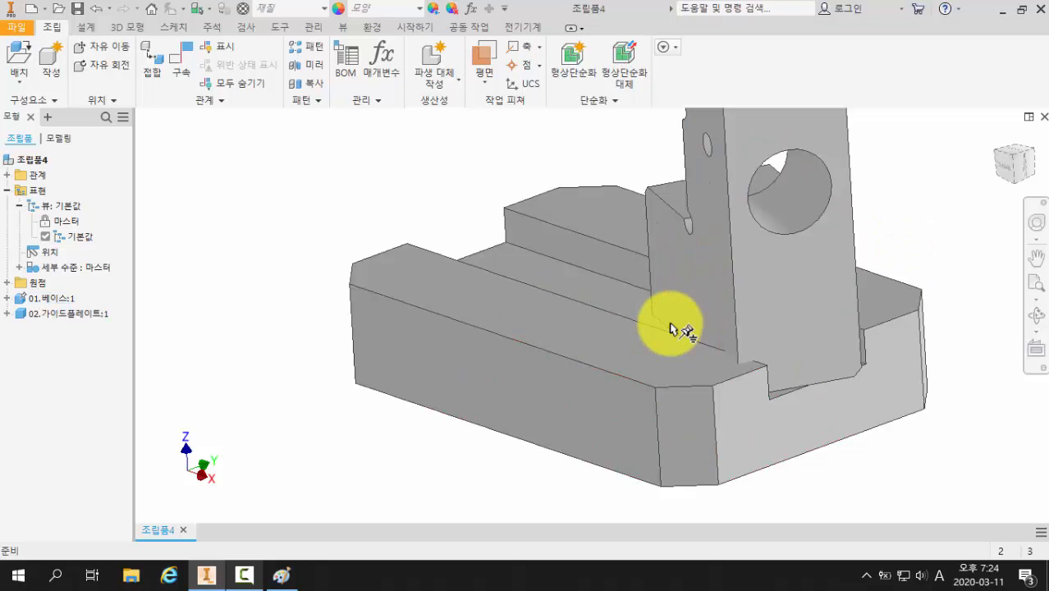
scroll(640, 345, "up", 3)
middle_click_drag(655, 426, 669, 399, "shift")
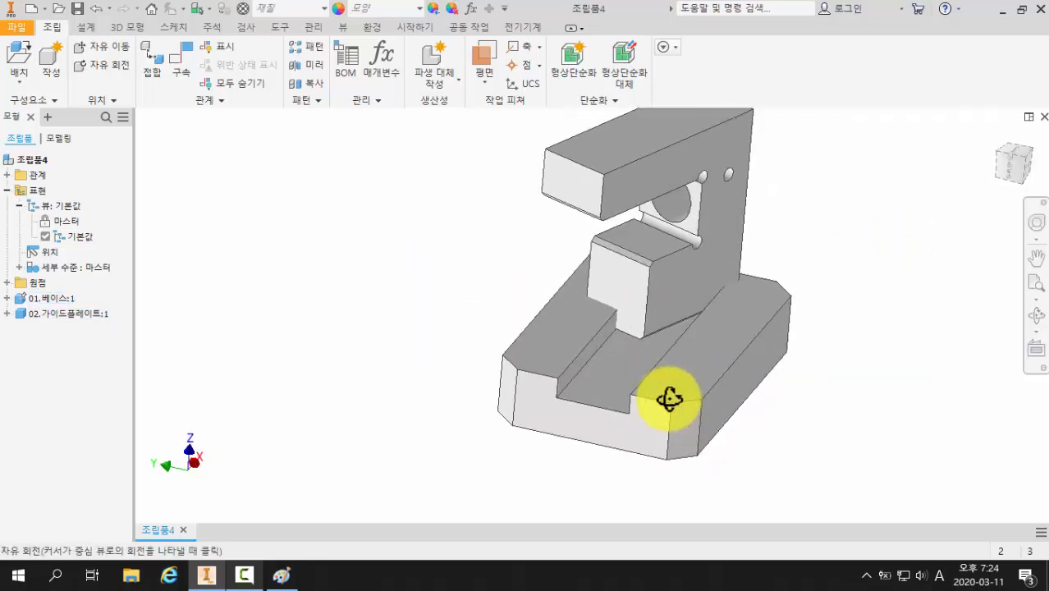
key("Escape")
scroll(794, 393, "down", 3)
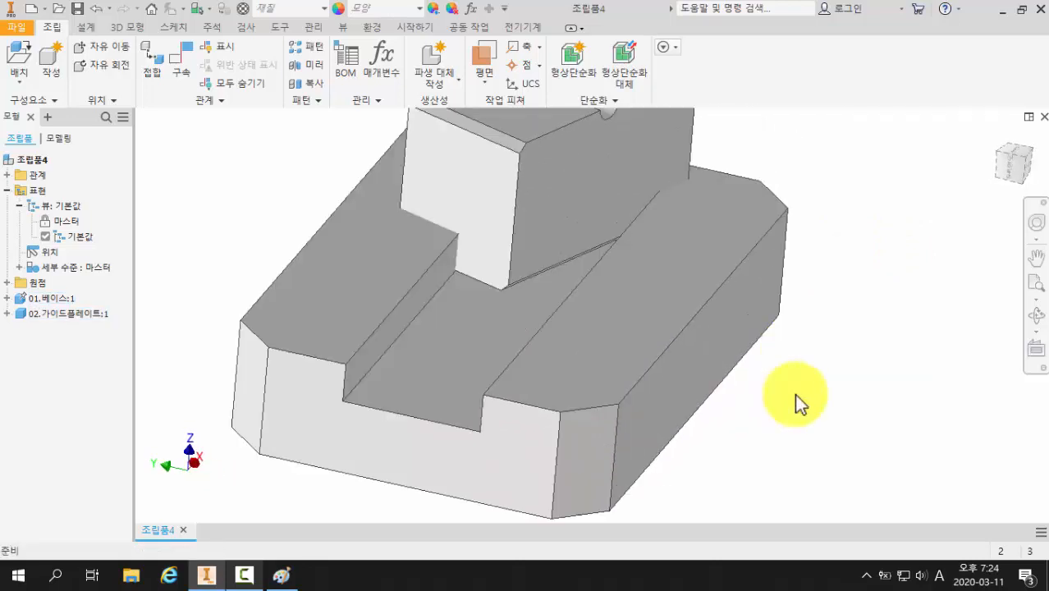
left_click(185, 65)
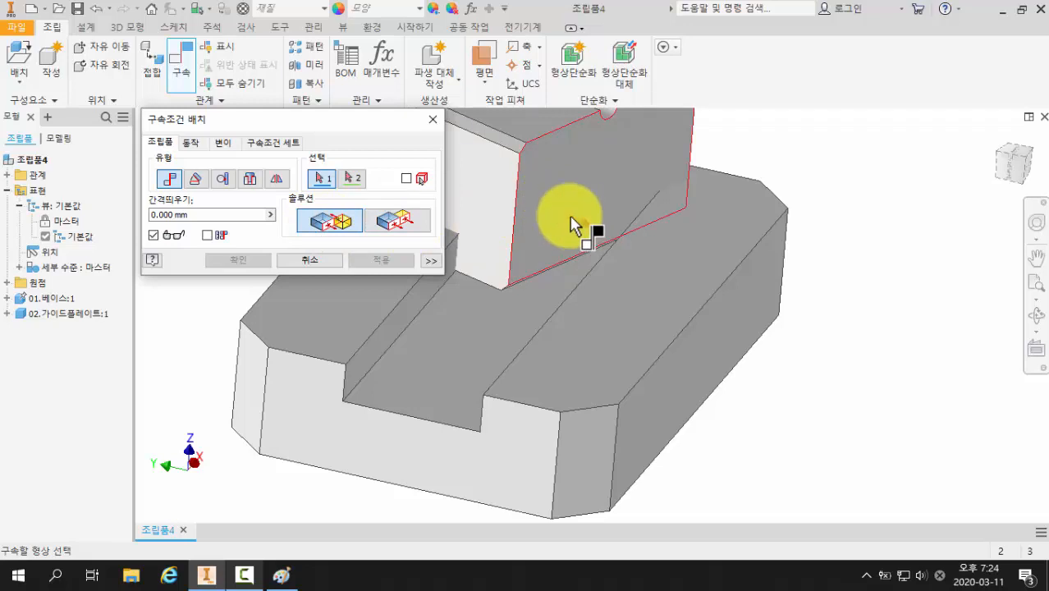
middle_click_drag(653, 278, 604, 311, "shift")
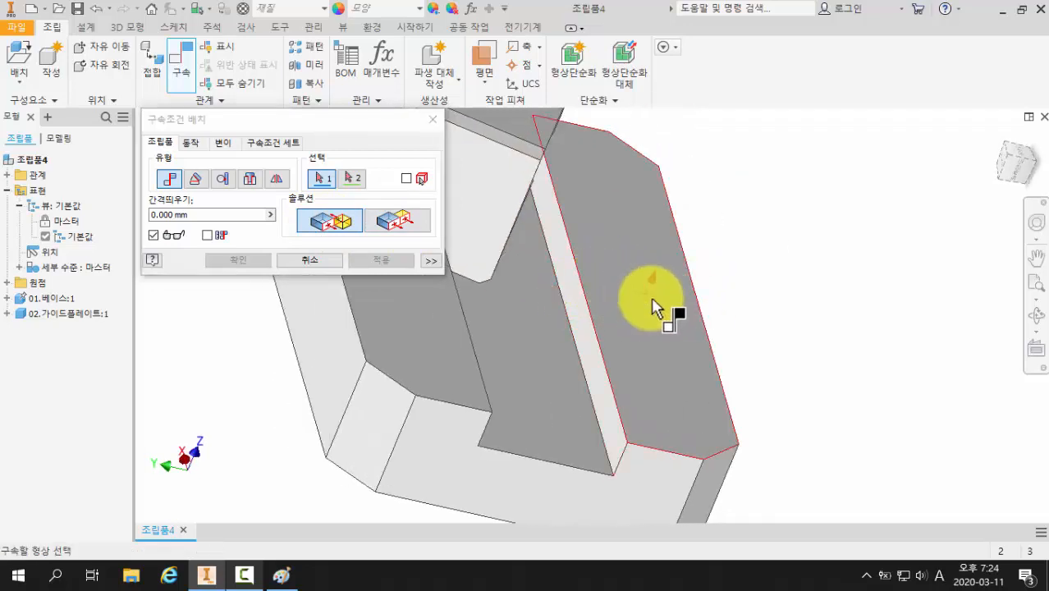
middle_click_drag(662, 297, 731, 310, "shift")
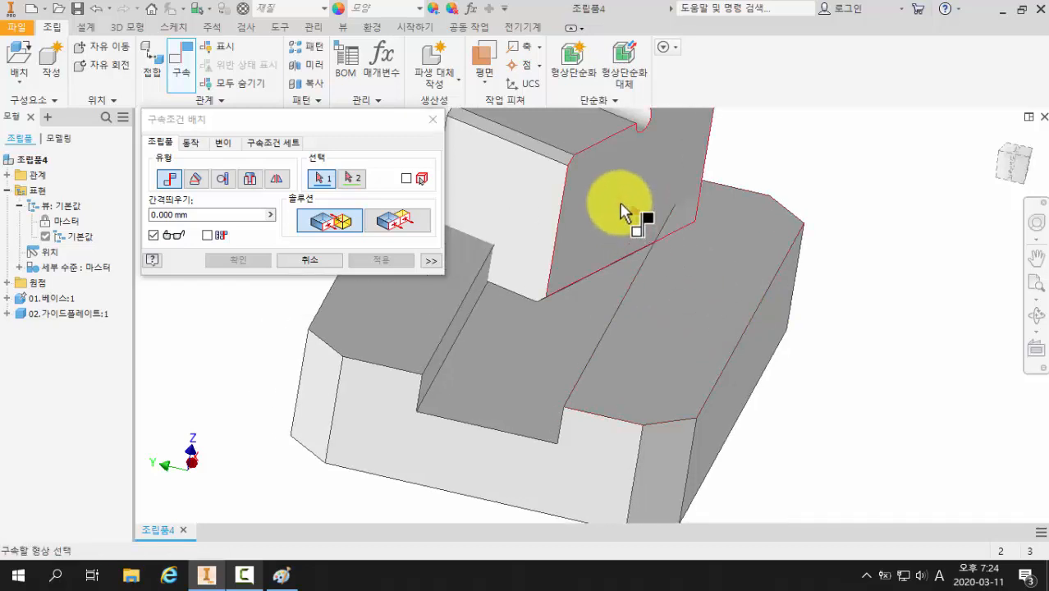
left_click(622, 215)
middle_click_drag(816, 346, 835, 363, "shift")
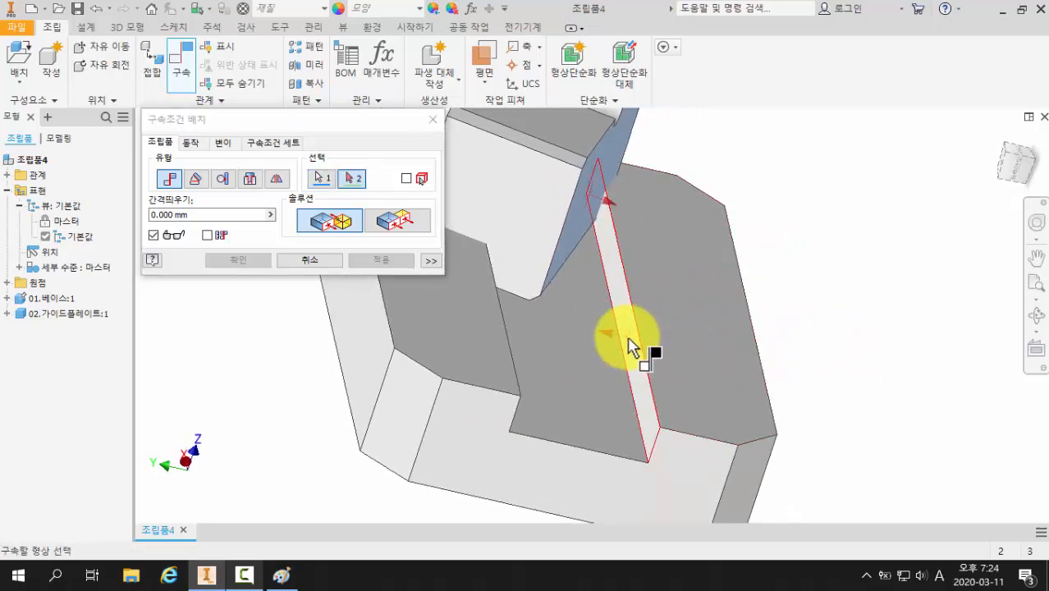
left_click(628, 338)
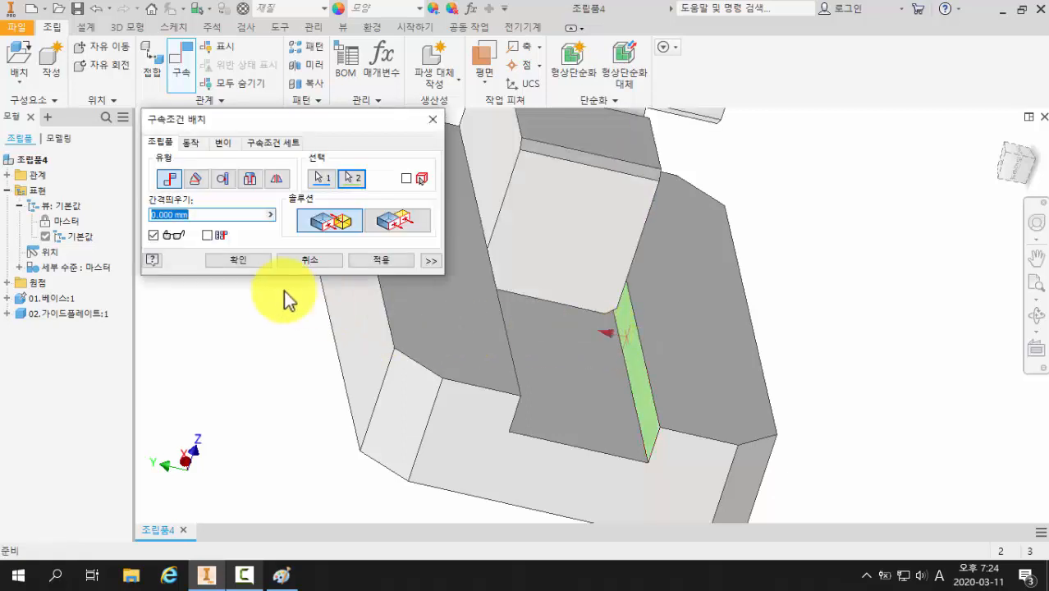
left_click(238, 261)
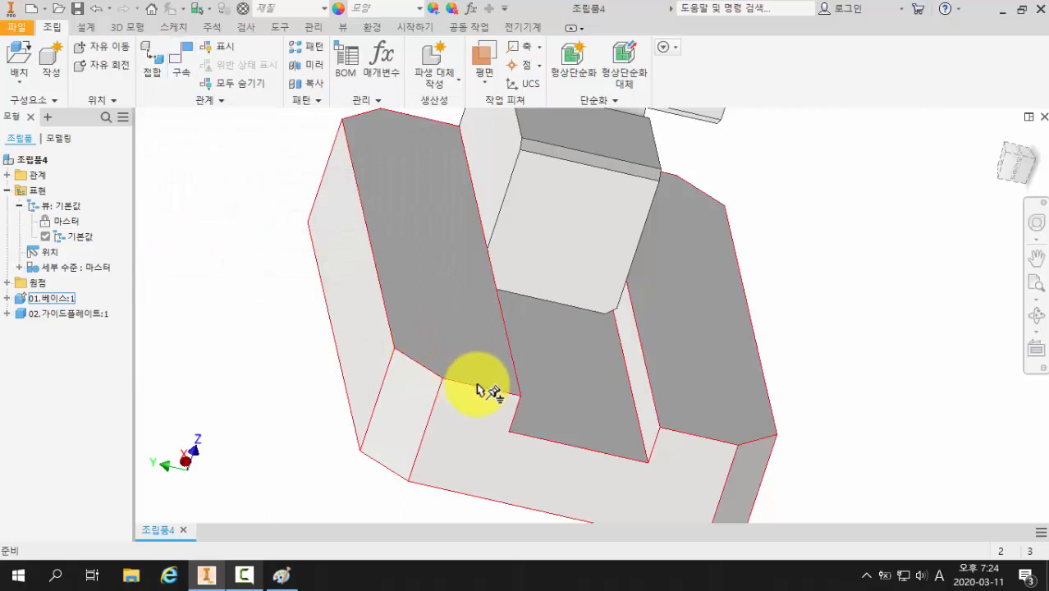
Try to move the mated guide plate in the base's slot to check that it is fully constrained.
middle_click_drag(479, 382, 452, 422, "shift")
scroll(445, 371, "down", 3)
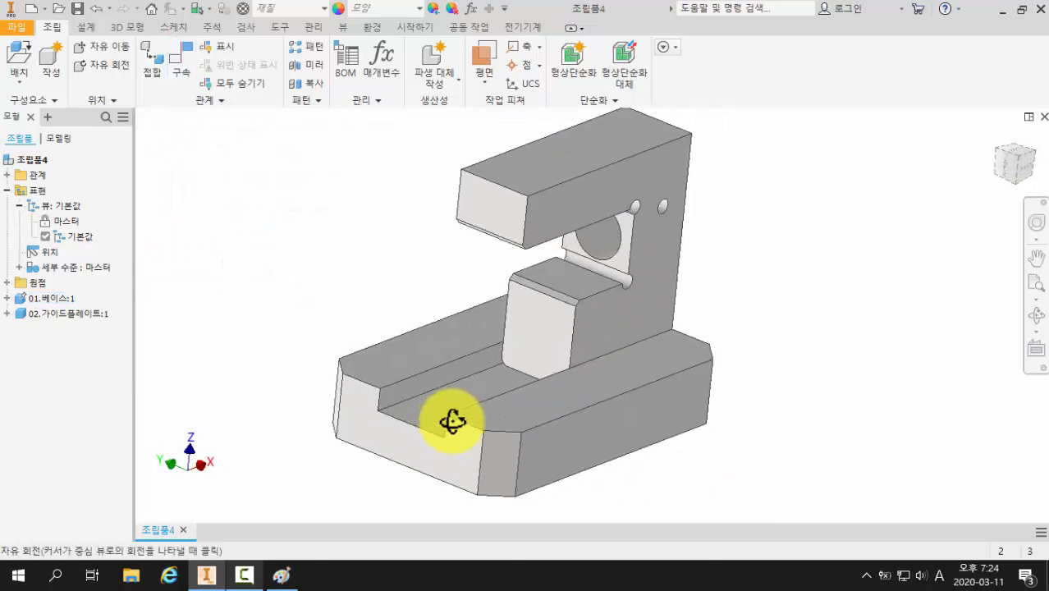
left_click(568, 342)
left_click_drag(593, 292, 611, 320)
left_click(766, 321)
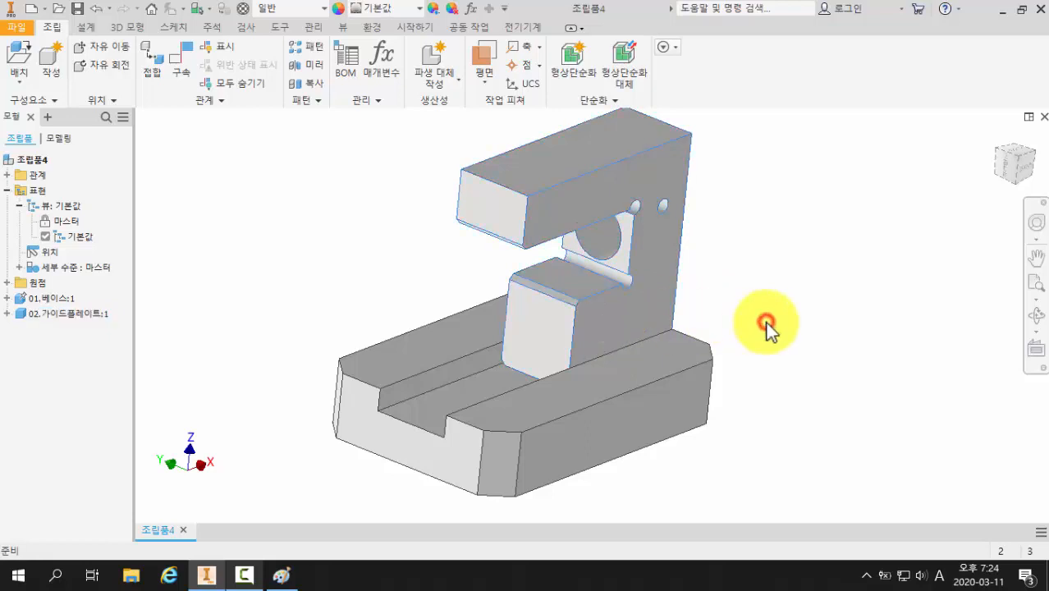
left_click(594, 318)
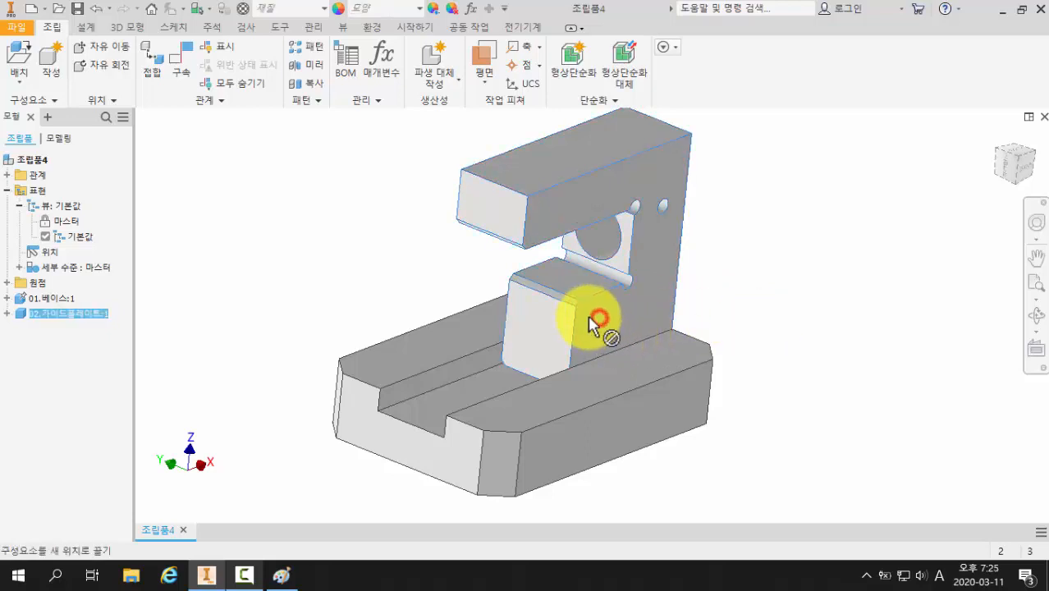
left_click(752, 274)
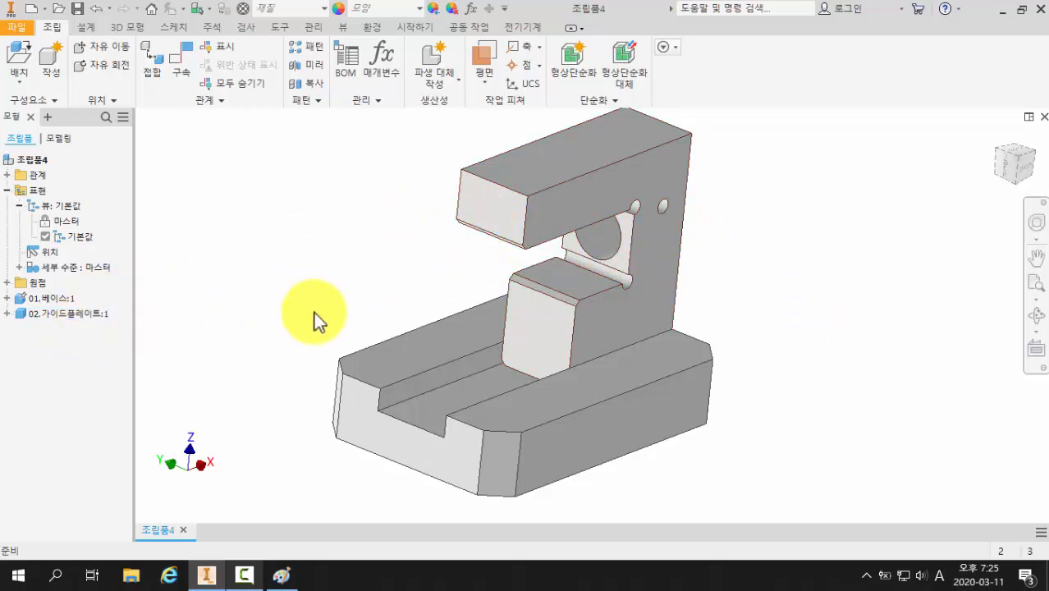
List the guide plate's constraints and delete its Mate constraint.
left_click(6, 313)
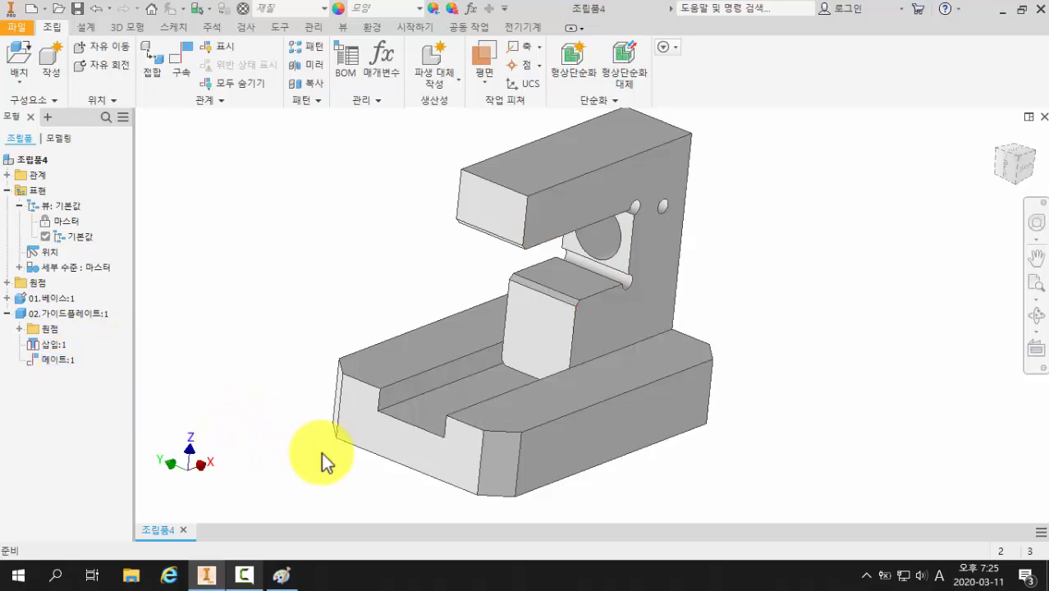
mouse_move(321, 453)
middle_mouse_down("shift")
mouse_move(346, 452)
mouse_move(328, 443)
middle_mouse_up("shift")
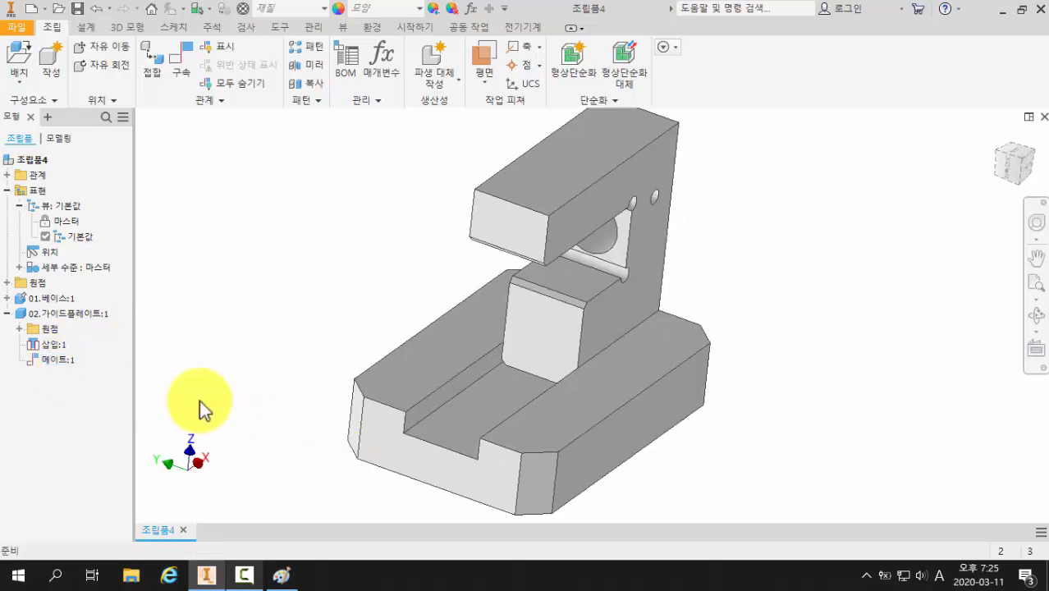
right_click(64, 360)
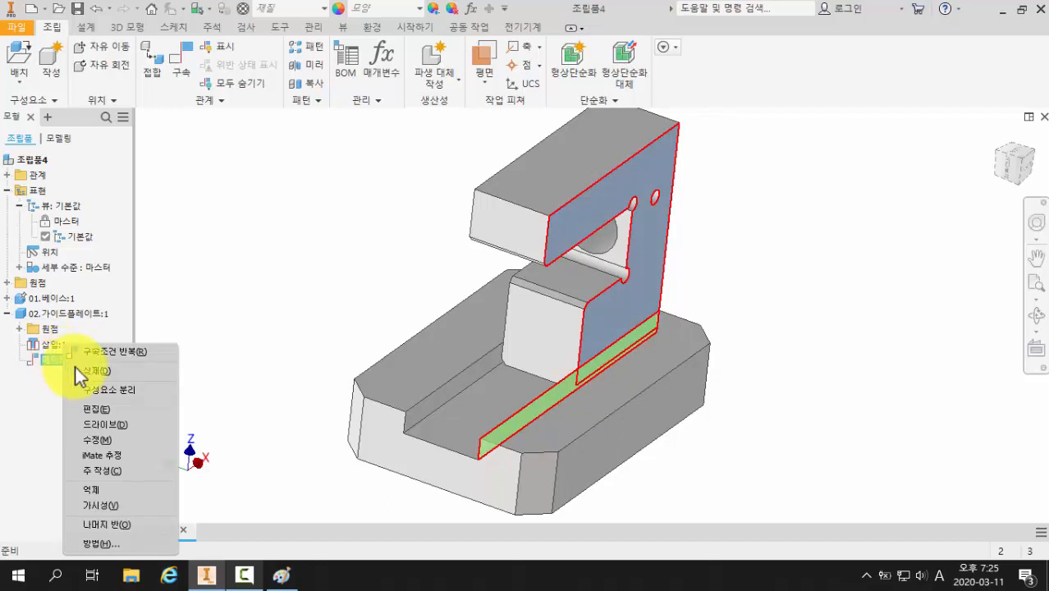
left_click(104, 374)
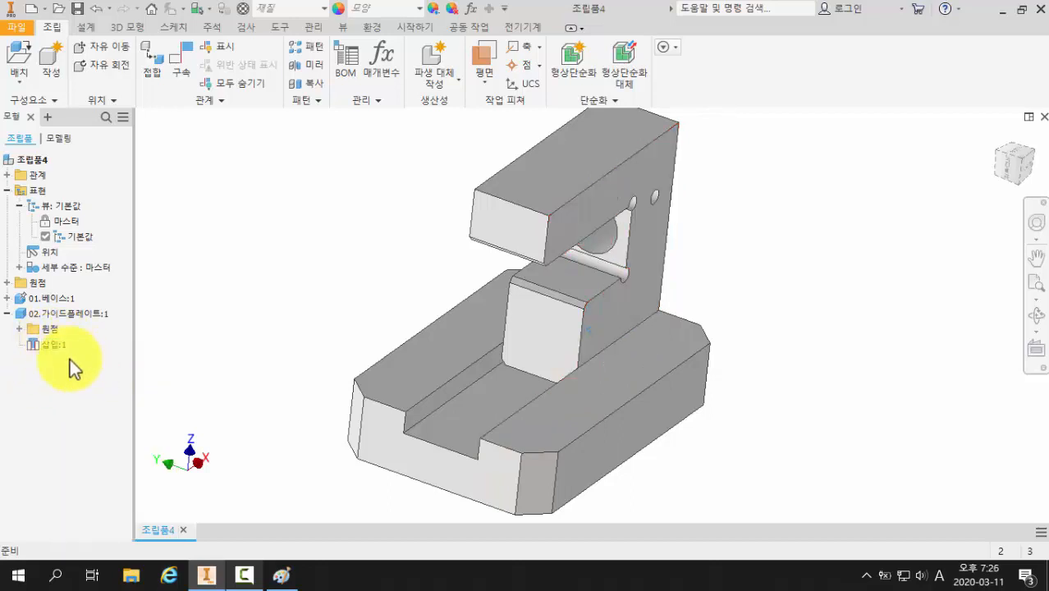
Swing the guide plate about its hole axis out of line with the slot and examine its orientation.
left_click_drag(529, 322, 425, 312)
key("F4")
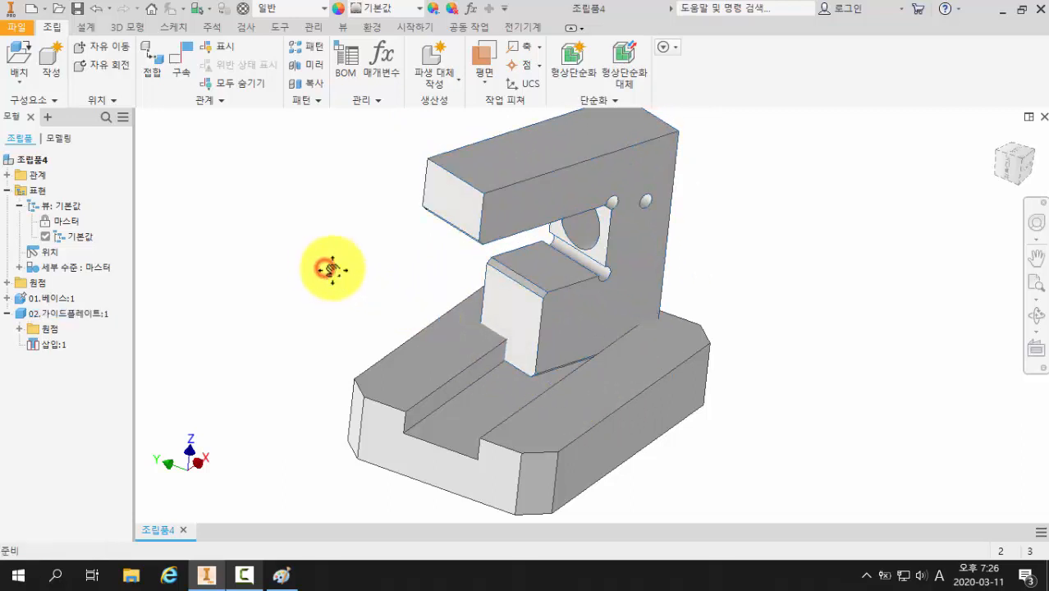
left_click_drag(328, 269, 374, 274)
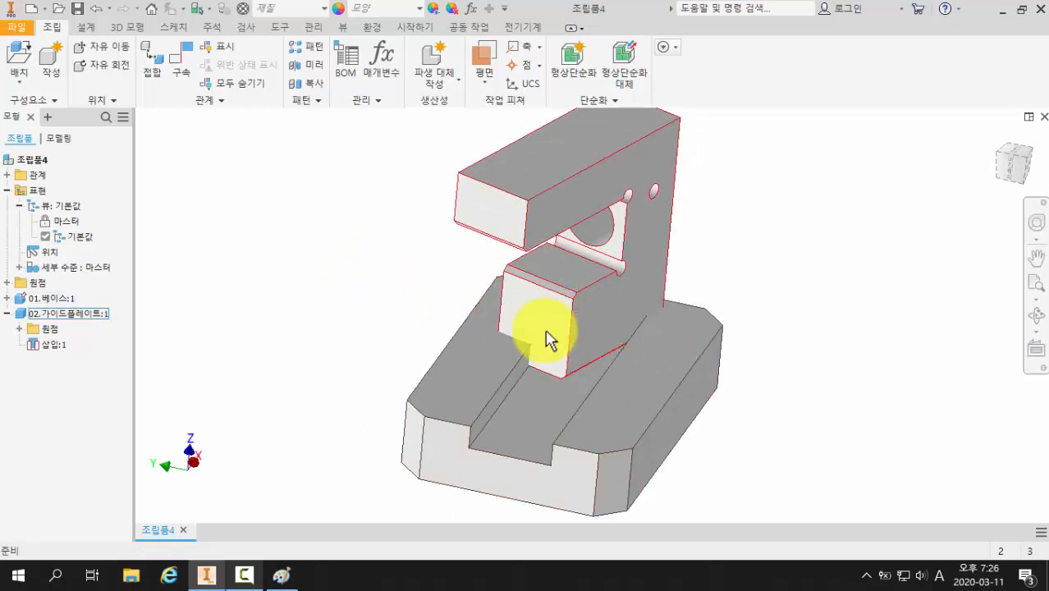
mouse_move(545, 340)
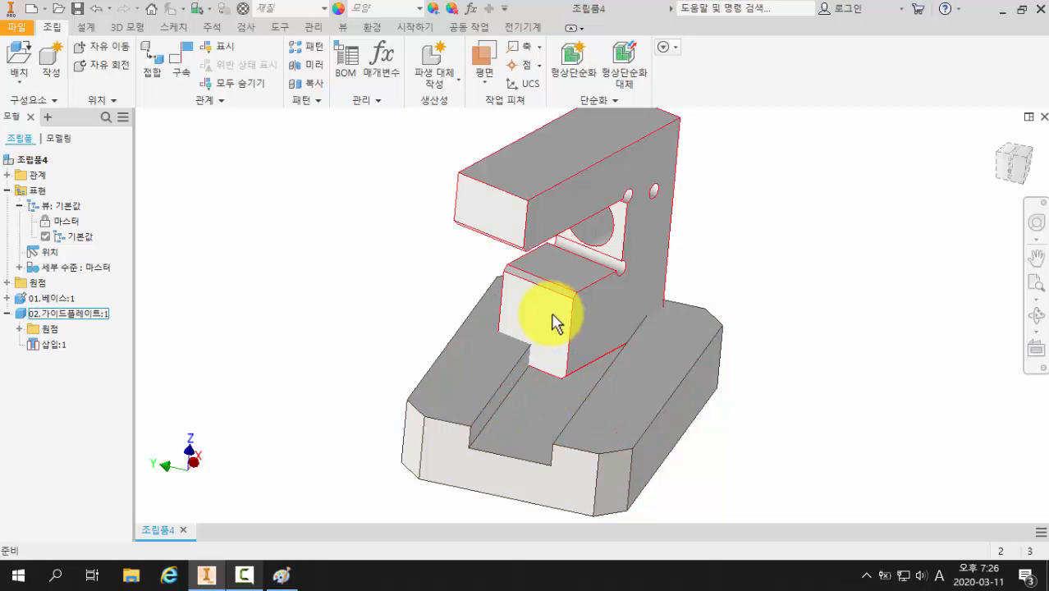
mouse_move(552, 315)
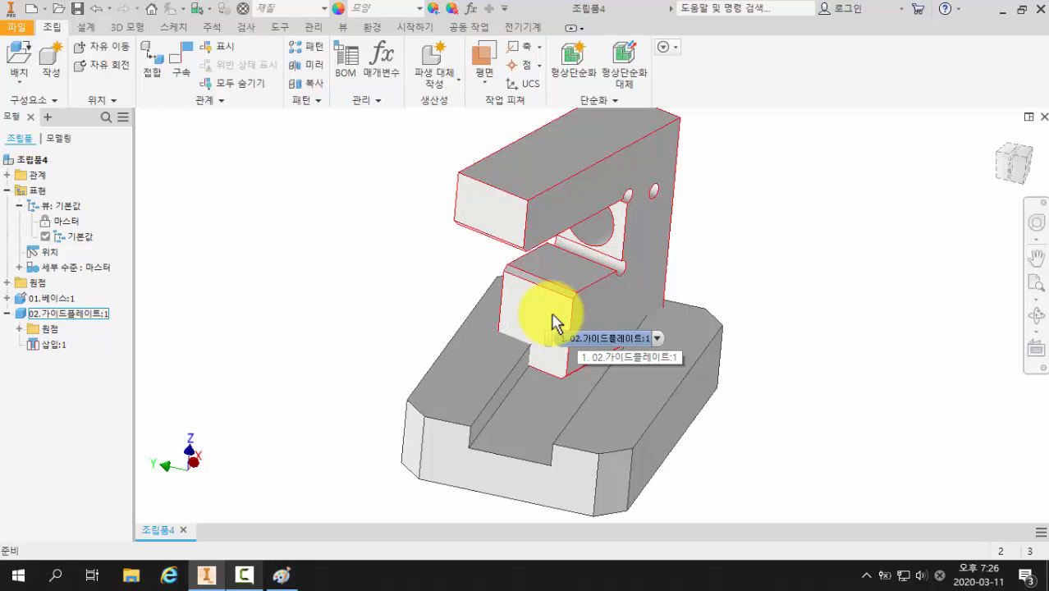
left_click(366, 313)
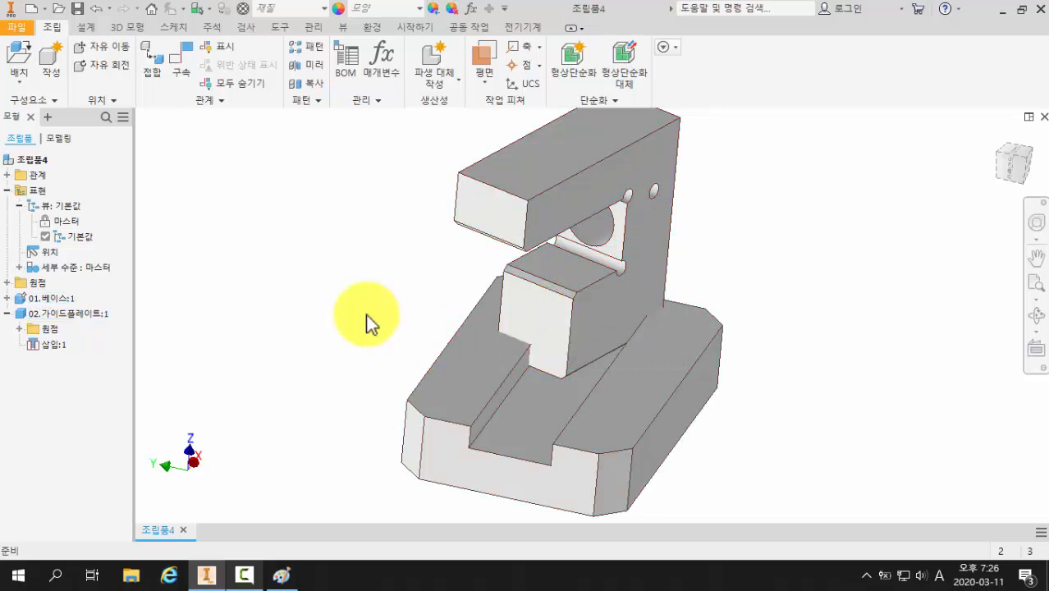
Set up an Angle constraint with the undirected solution between the guide plate's side face and the base's outer side face.
left_click(184, 66)
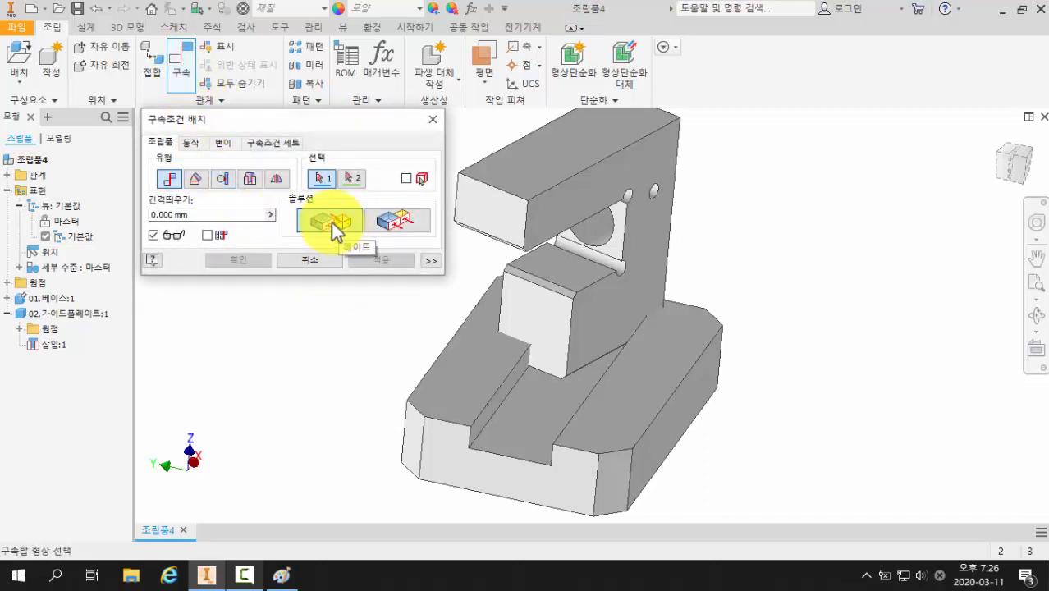
left_click(195, 179)
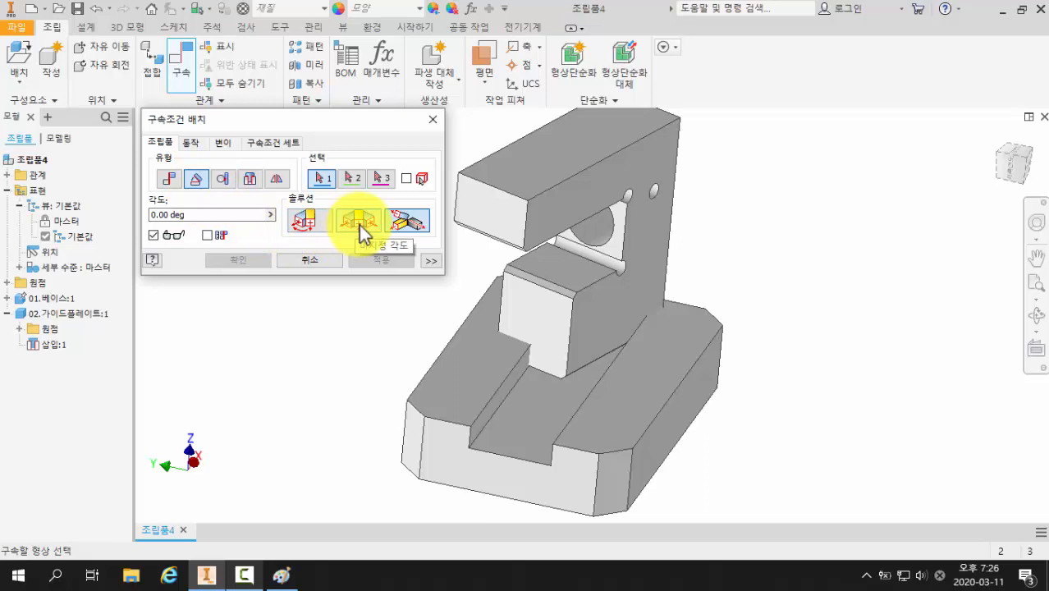
left_click(359, 225)
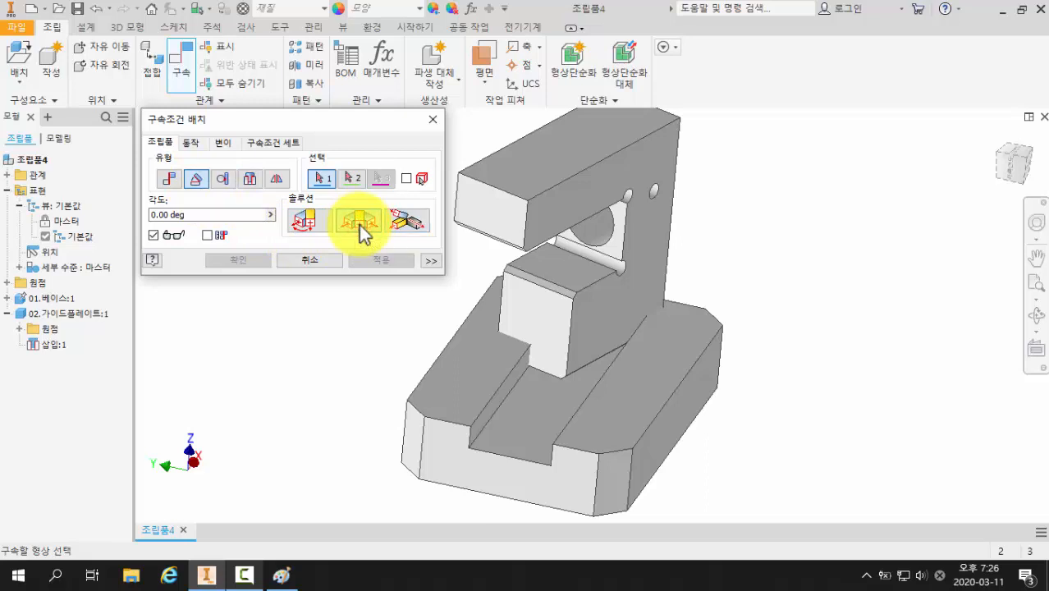
left_click(607, 319)
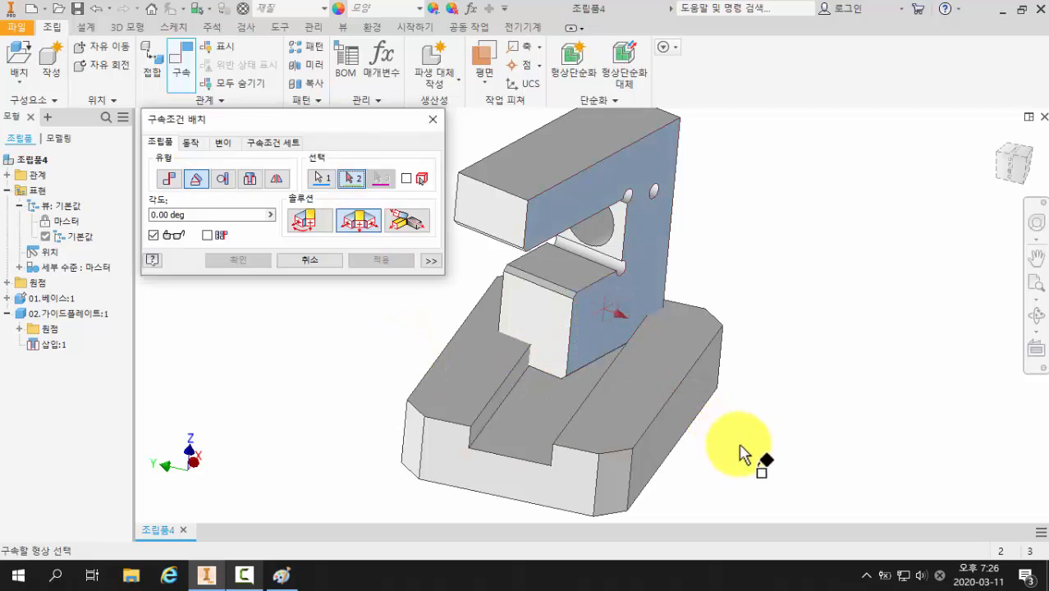
left_click(694, 404)
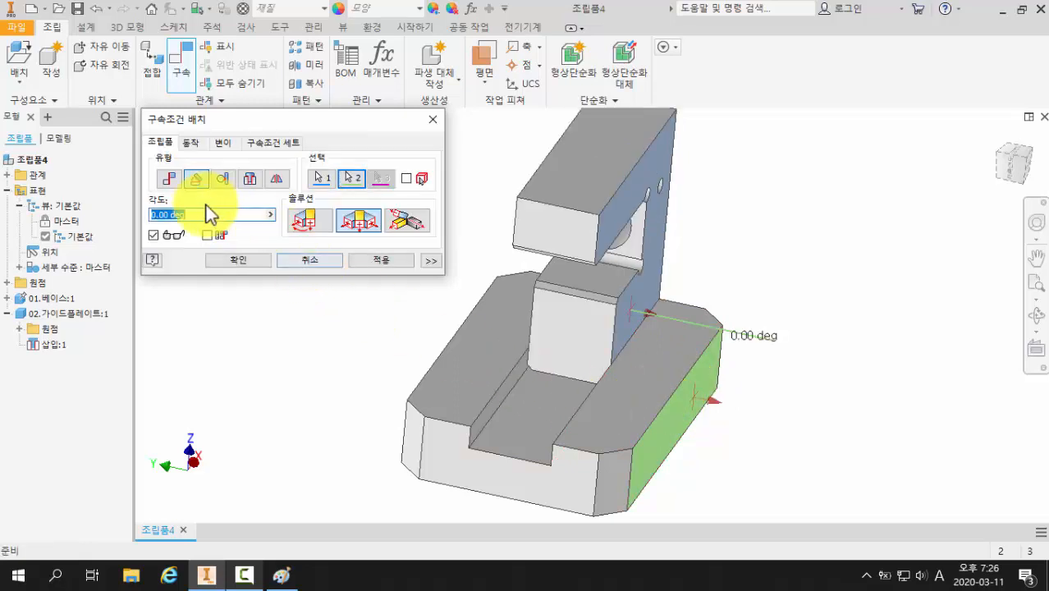
Try angles of 45 and 90 degrees between the guide plate and the base in the constraint preview.
left_click_drag(206, 217, 139, 222)
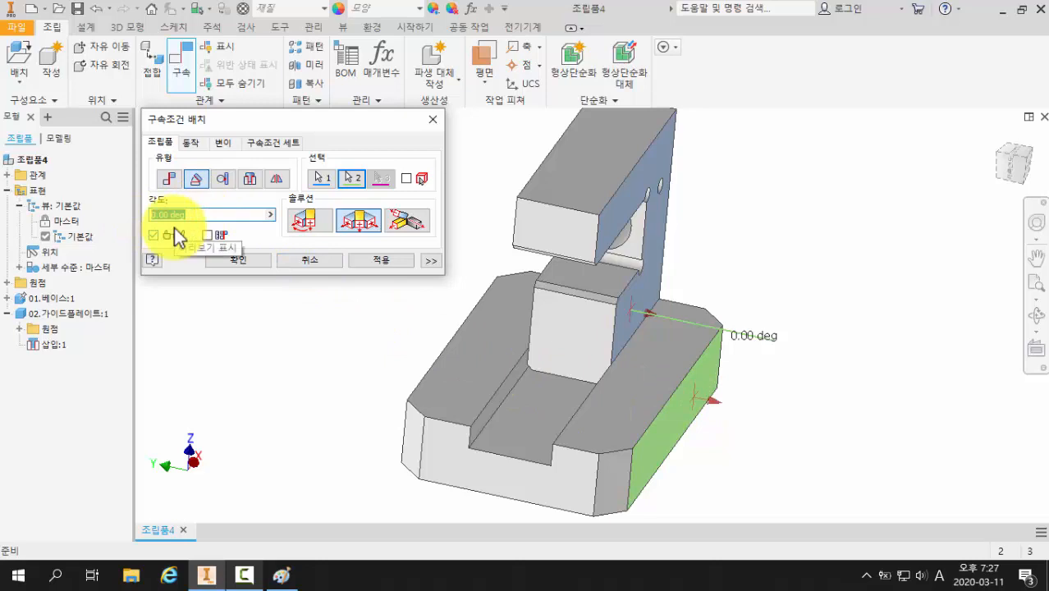
type("45")
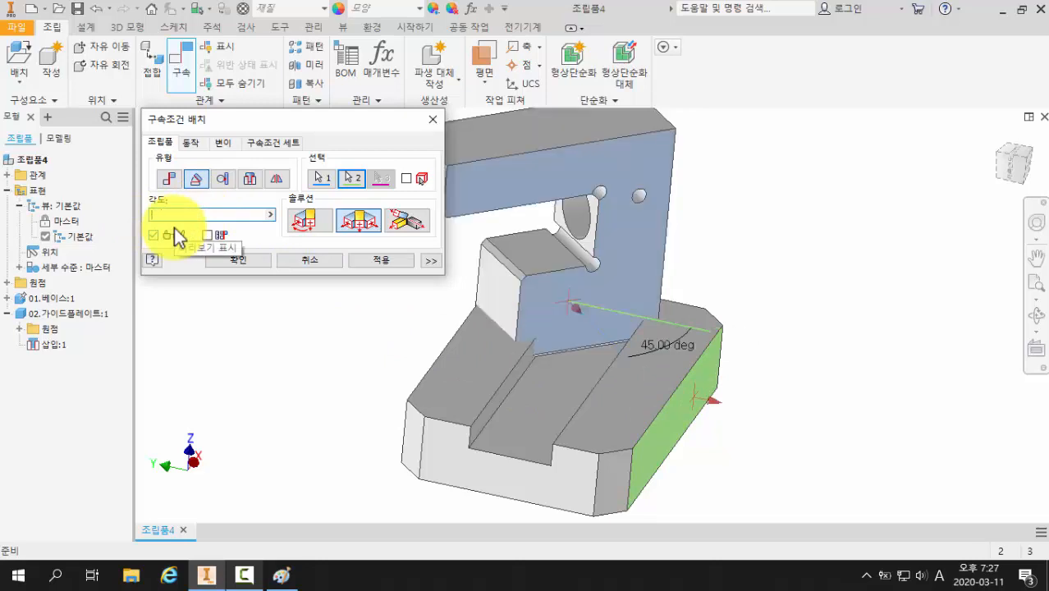
type("90")
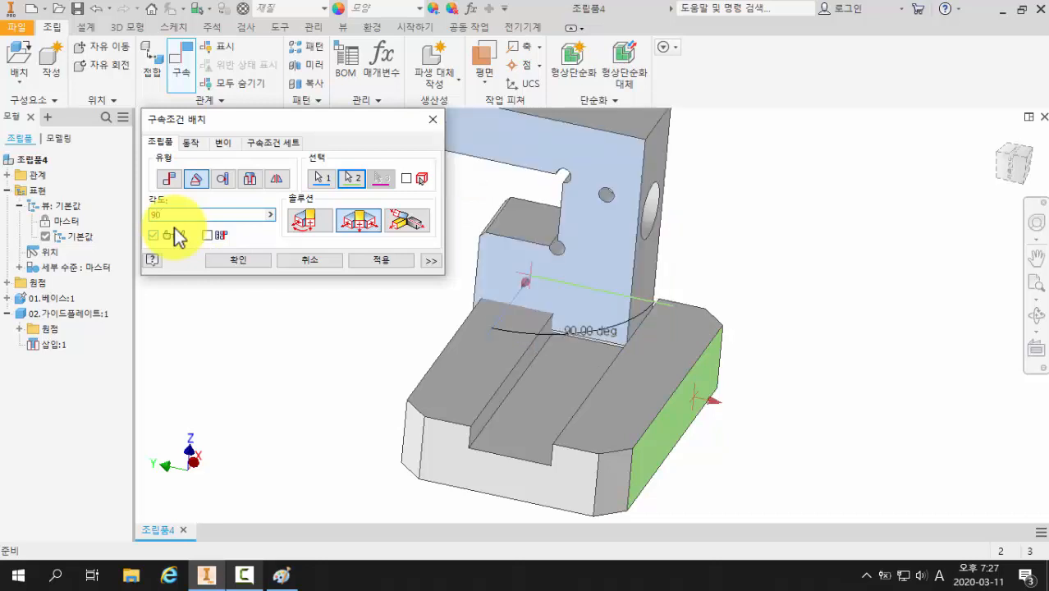
Set the angle between the two side faces to 0 degrees and apply the Angle constraint.
key("BackSpace")
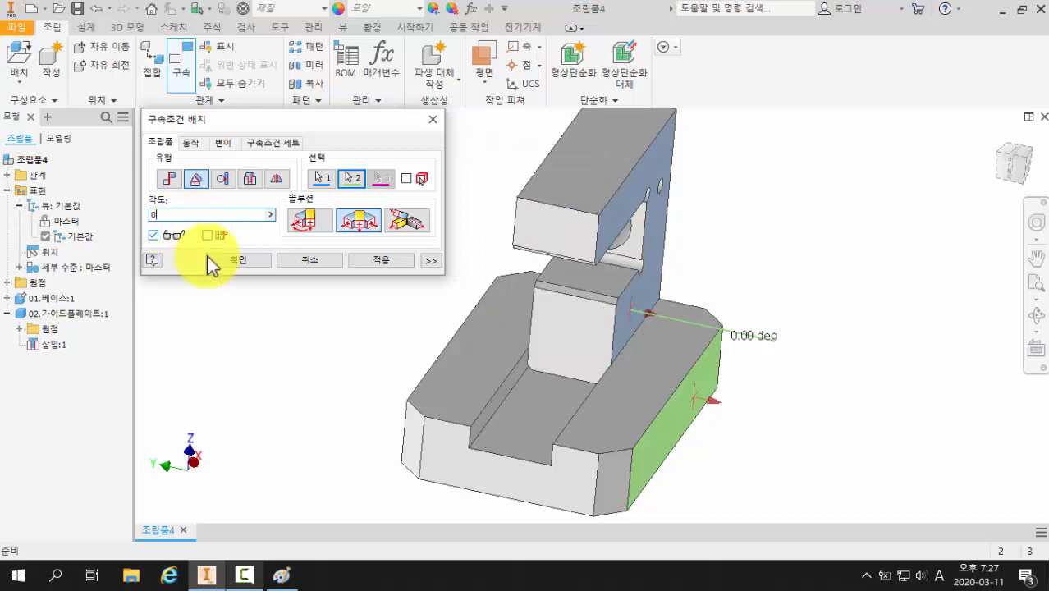
middle_click_drag(823, 435, 857, 413)
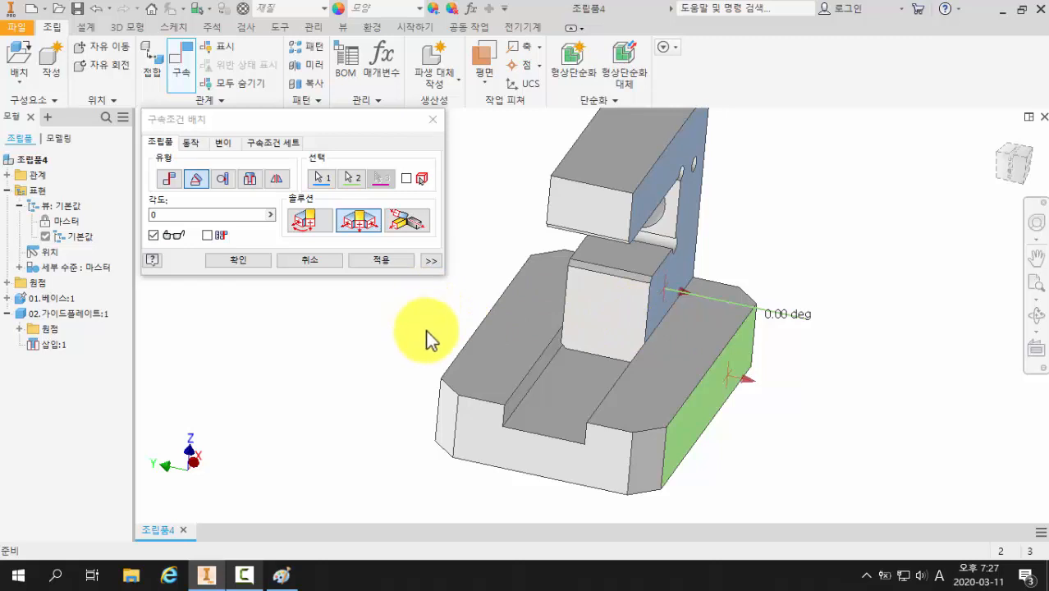
left_click(238, 260)
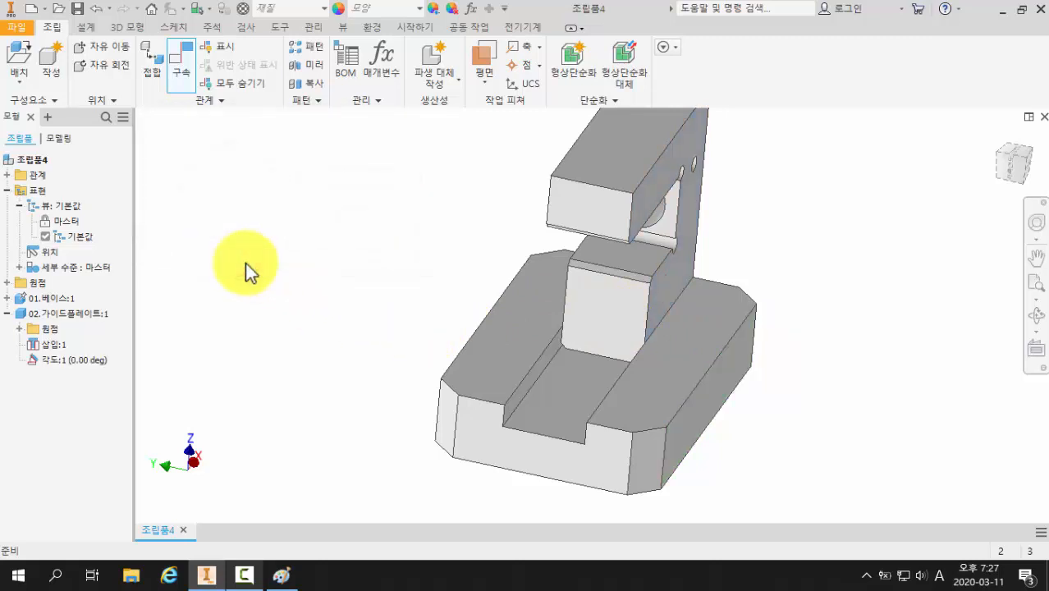
Check whether the guide plate can still rotate on the base under the Angle constraint.
left_click(601, 306)
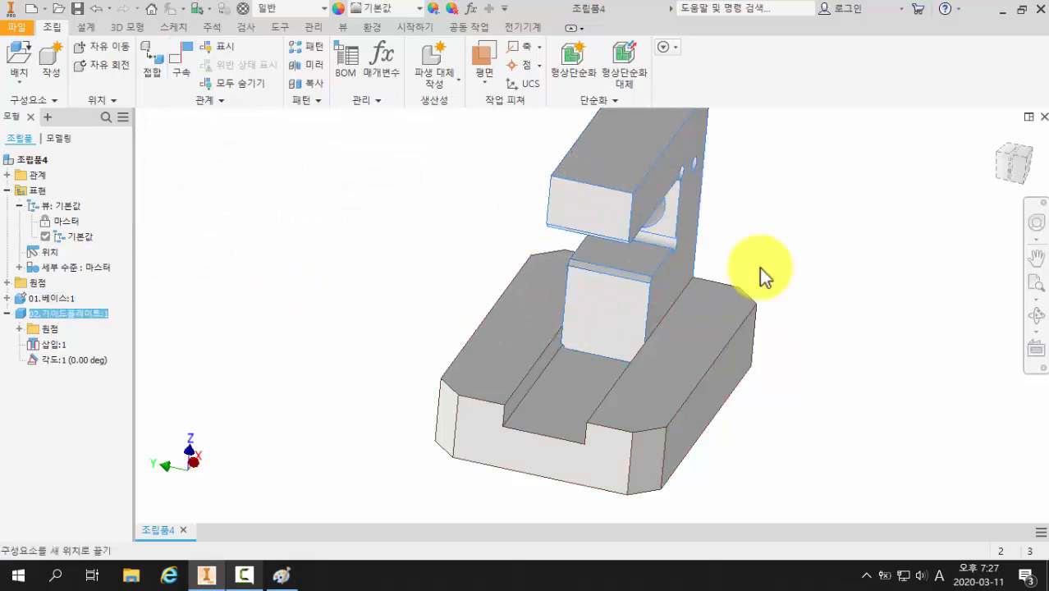
left_click(804, 263)
left_click(791, 268)
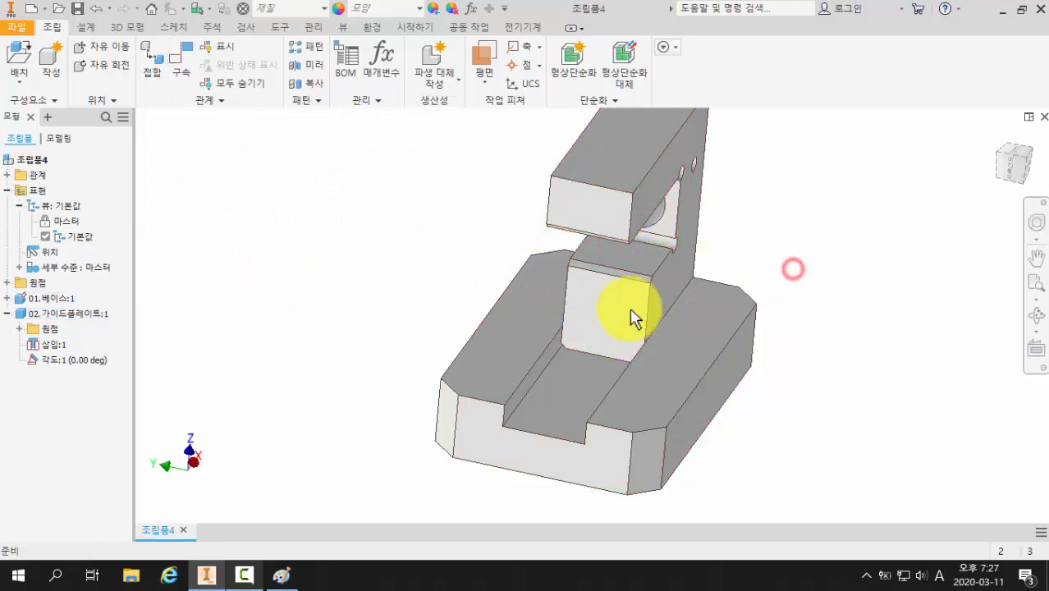
middle_click_drag(628, 307, 573, 311, "shift")
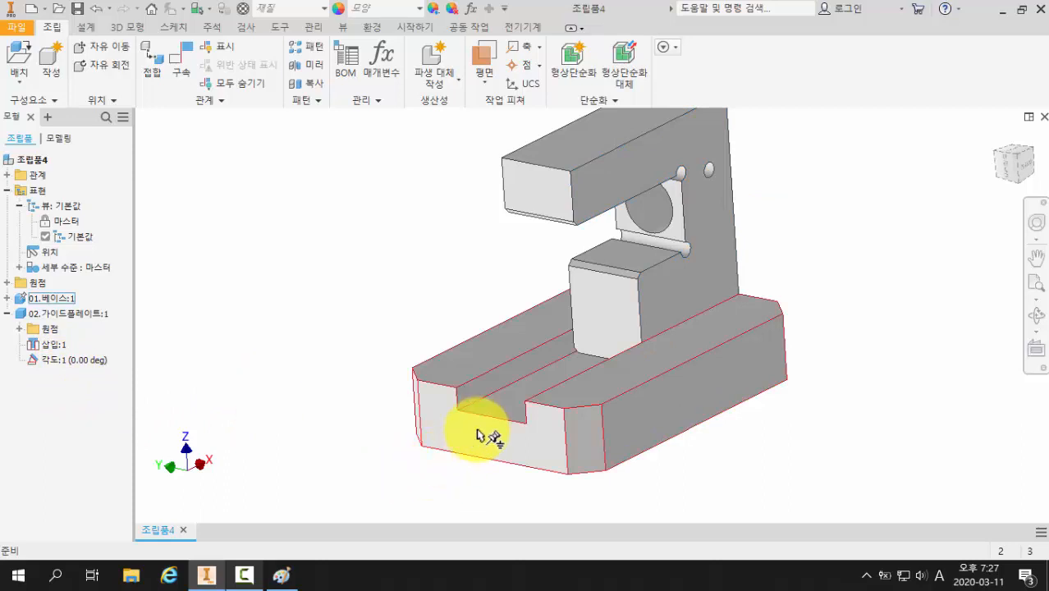
key("F4")
left_click_drag(417, 374, 380, 379)
key("Escape")
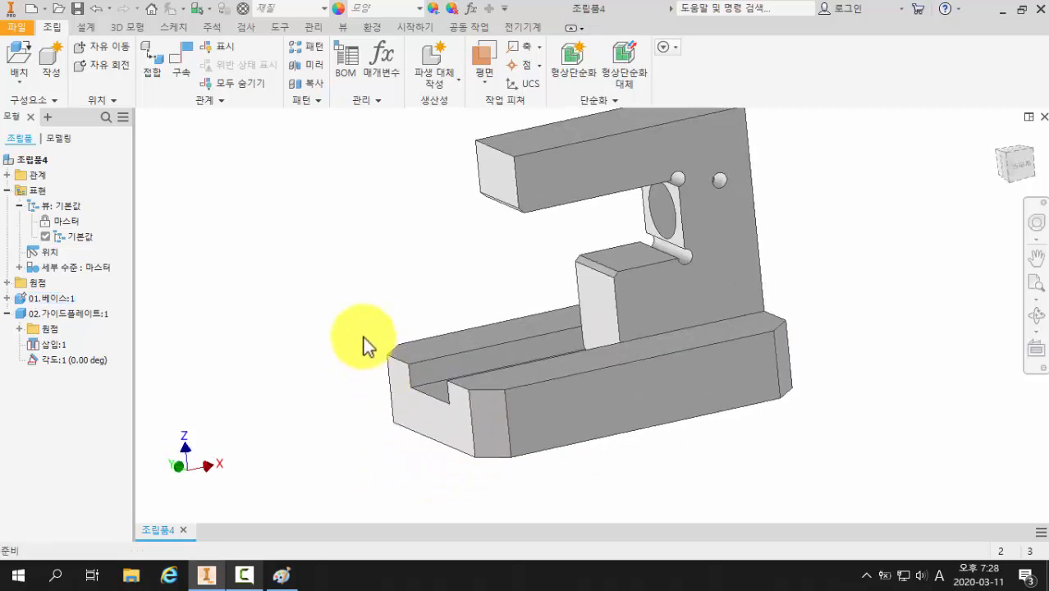
Switch to the assembly drawing in Paint and mark part 3 in orange and the knob of lead screw 4 with a red rotation arrow.
left_click(284, 575)
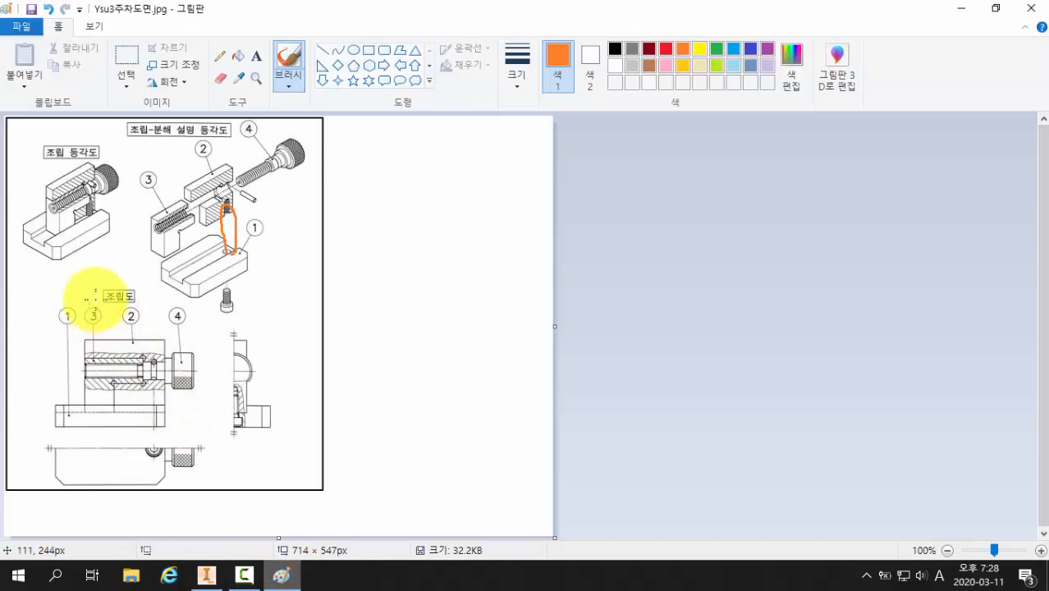
left_click_drag(138, 156, 151, 162)
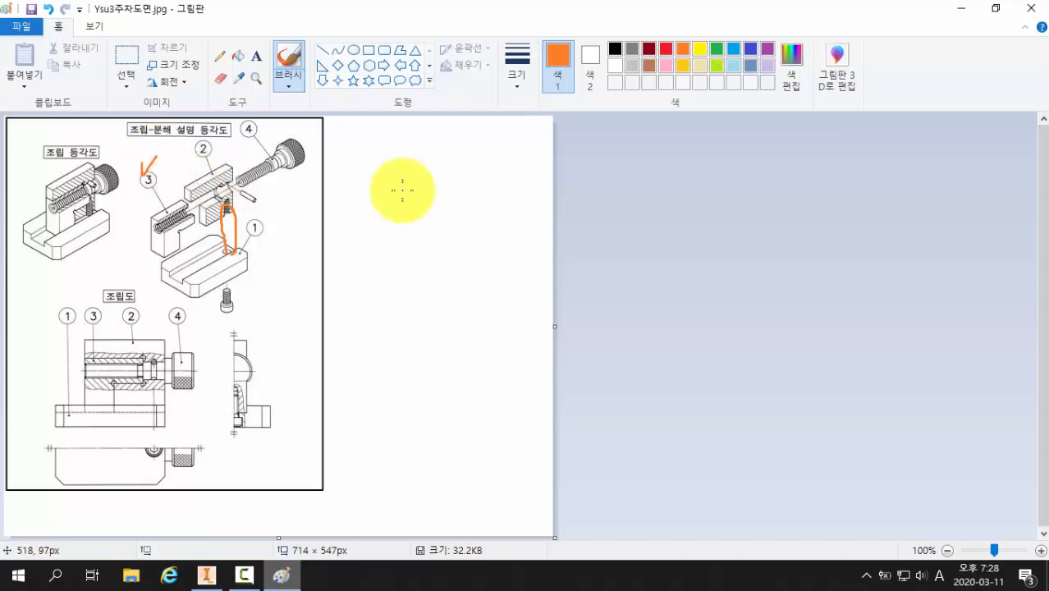
left_click(663, 53)
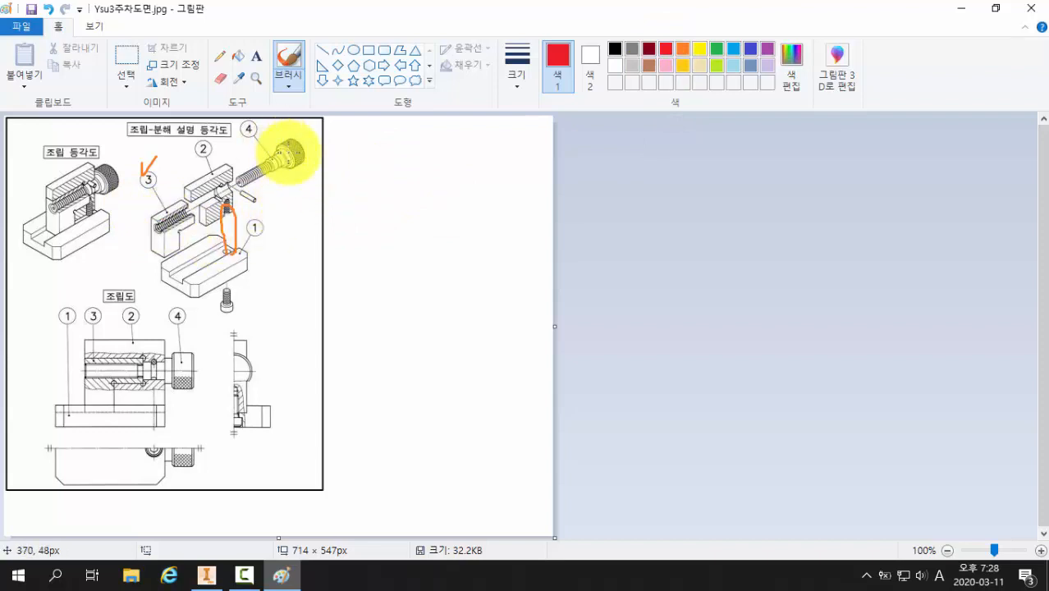
mouse_move(278, 138)
left_mouse_down()
mouse_move(305, 131)
mouse_move(321, 146)
mouse_move(283, 174)
left_mouse_up()
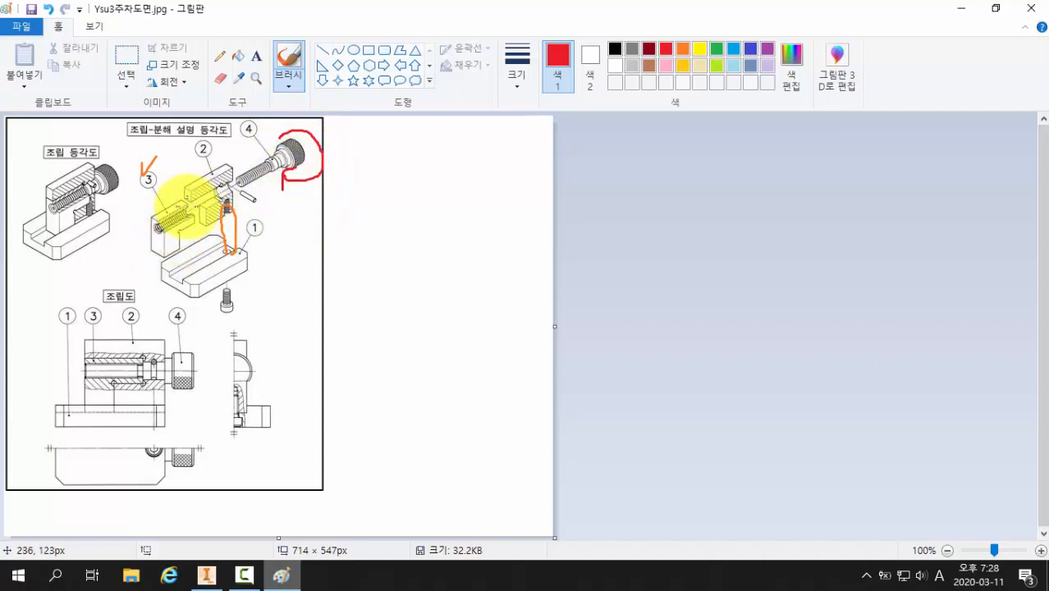
Draw a red double-headed arrow along the slider's travel direction and reinforce the rotation arrow around the lead screw knob.
mouse_move(195, 200)
left_mouse_down()
mouse_move(123, 261)
mouse_move(147, 258)
left_mouse_up()
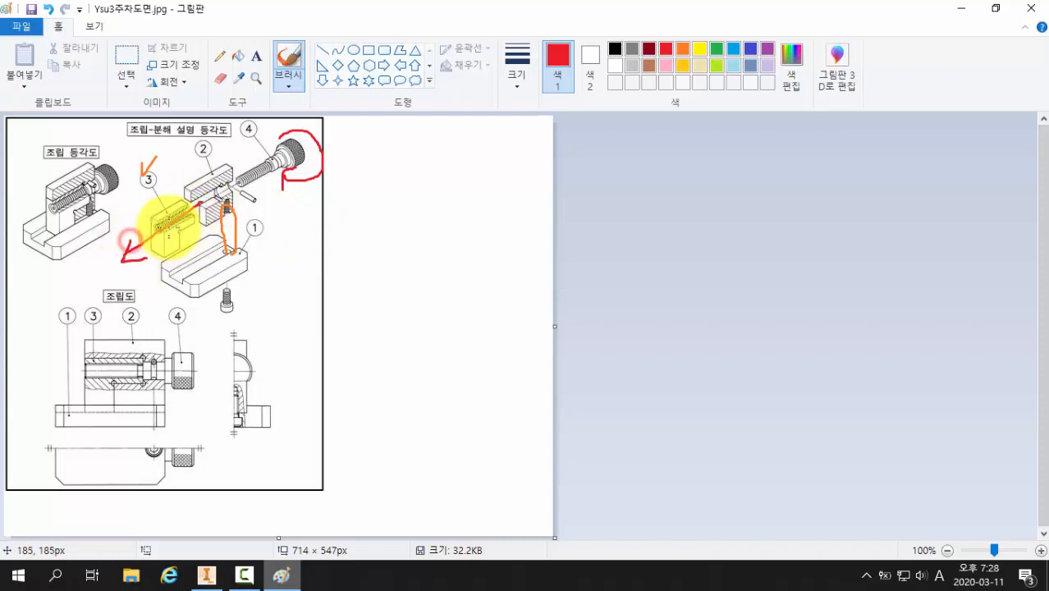
mouse_move(181, 203)
left_mouse_down()
mouse_move(206, 201)
mouse_move(193, 218)
left_mouse_up()
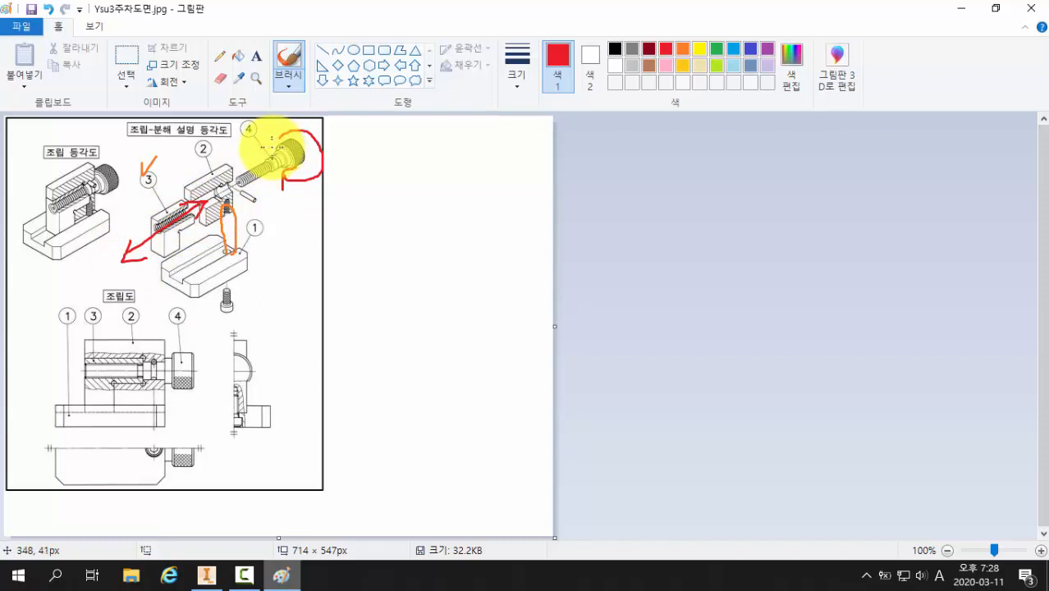
mouse_move(272, 148)
left_mouse_down()
mouse_move(288, 134)
mouse_move(331, 158)
mouse_move(309, 183)
mouse_move(298, 172)
left_mouse_up()
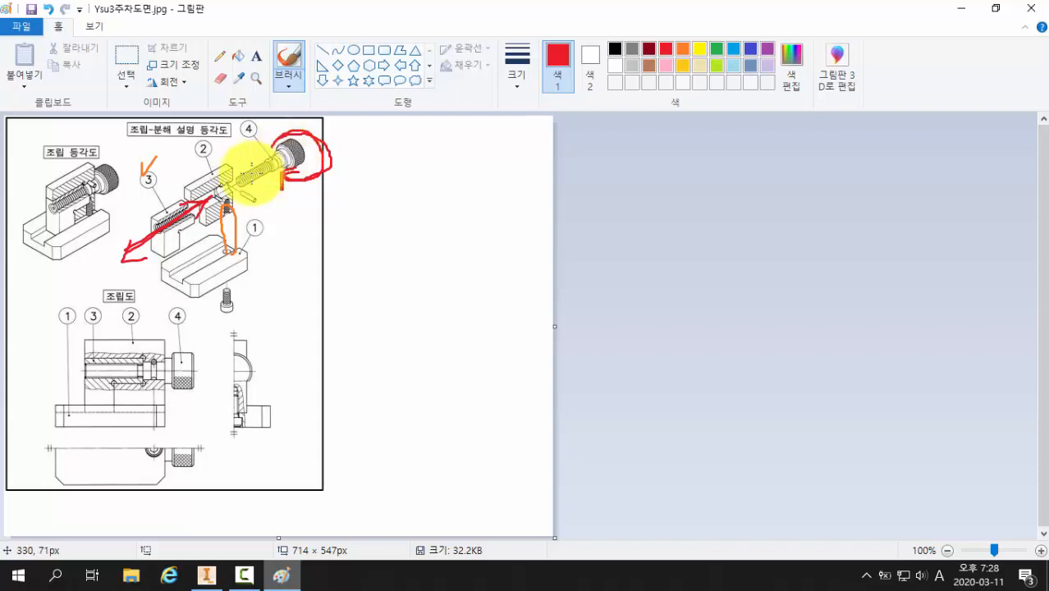
left_click_drag(133, 234, 134, 262)
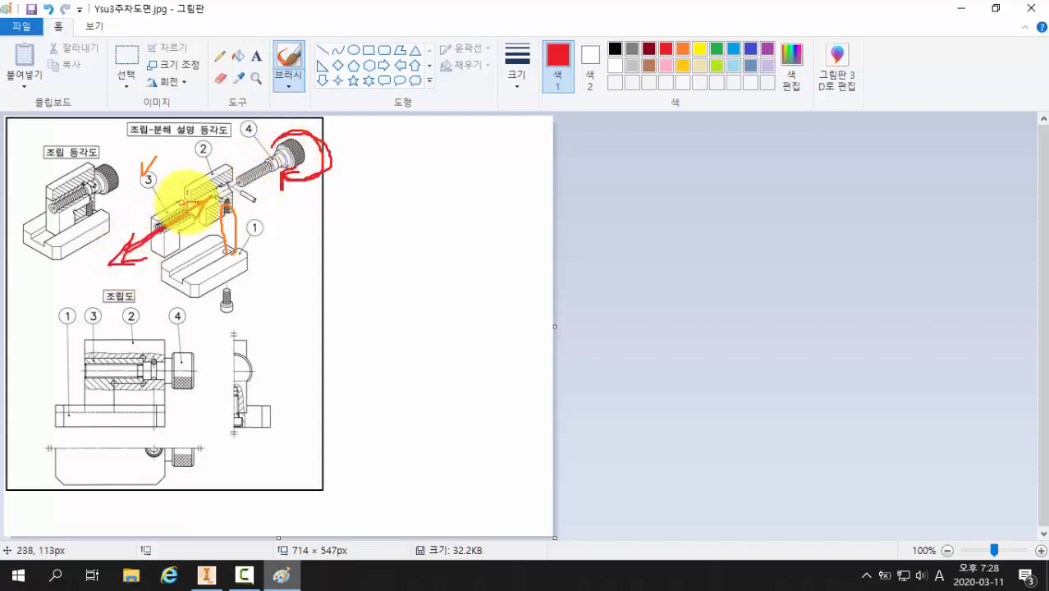
left_click_drag(181, 203, 181, 204)
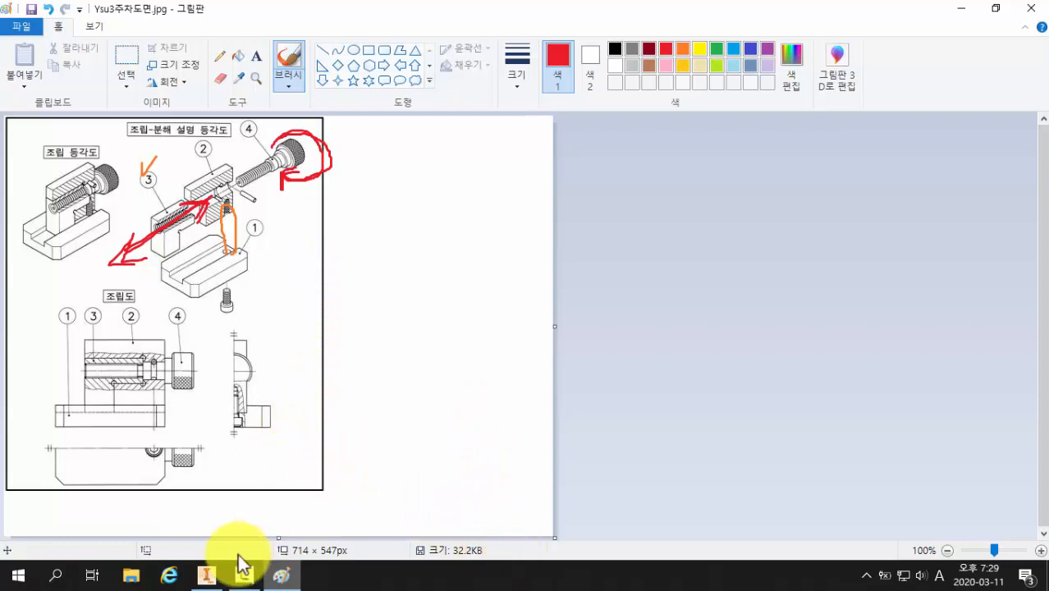
Switch back to Inventor and place one instance of 03.슬라이더.ipt in front of the guide plate.
left_click(206, 574)
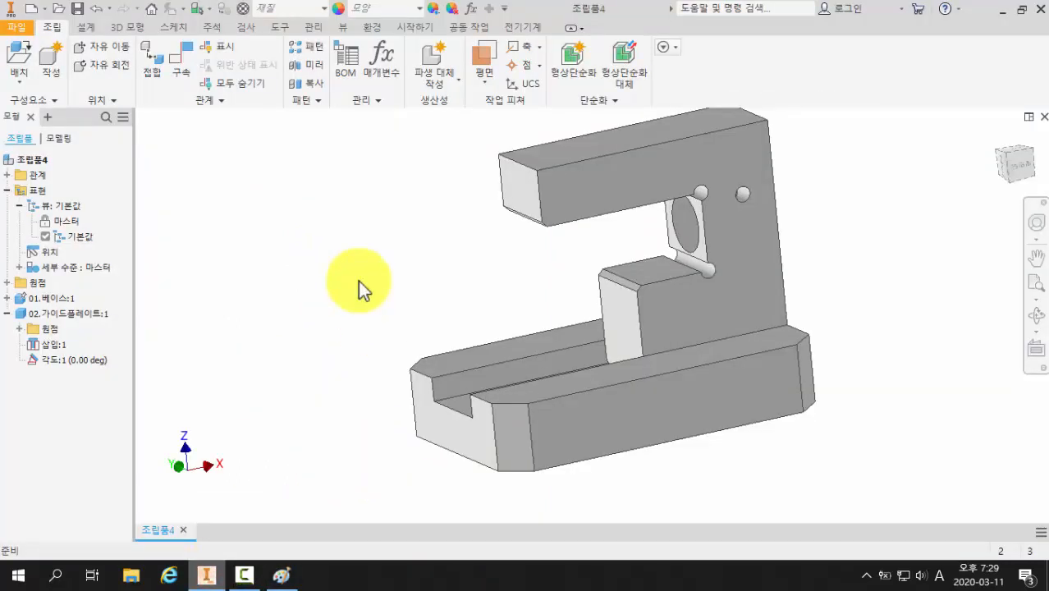
left_click(21, 60)
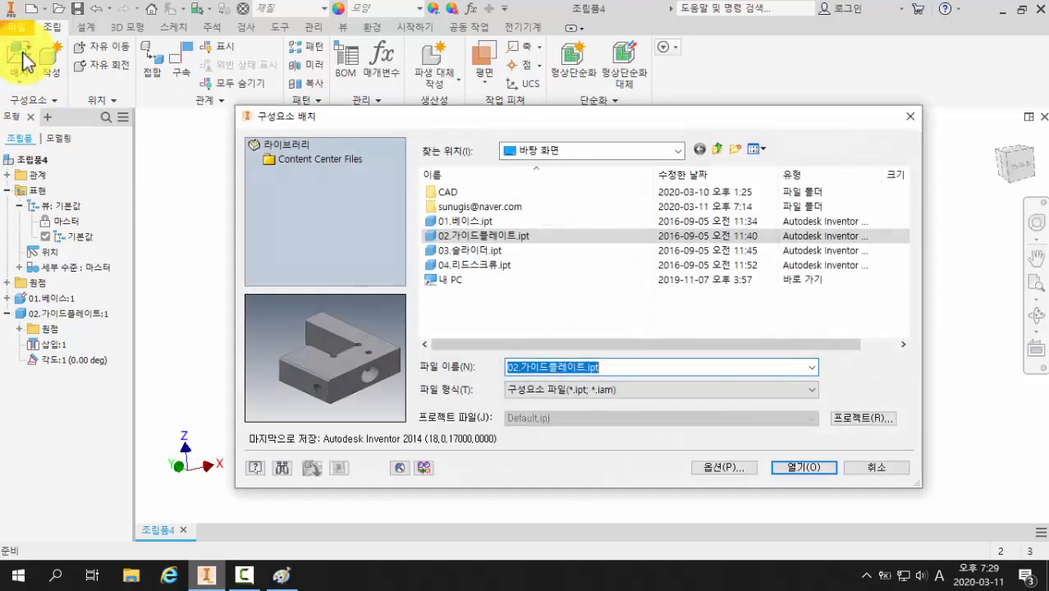
left_click(480, 251)
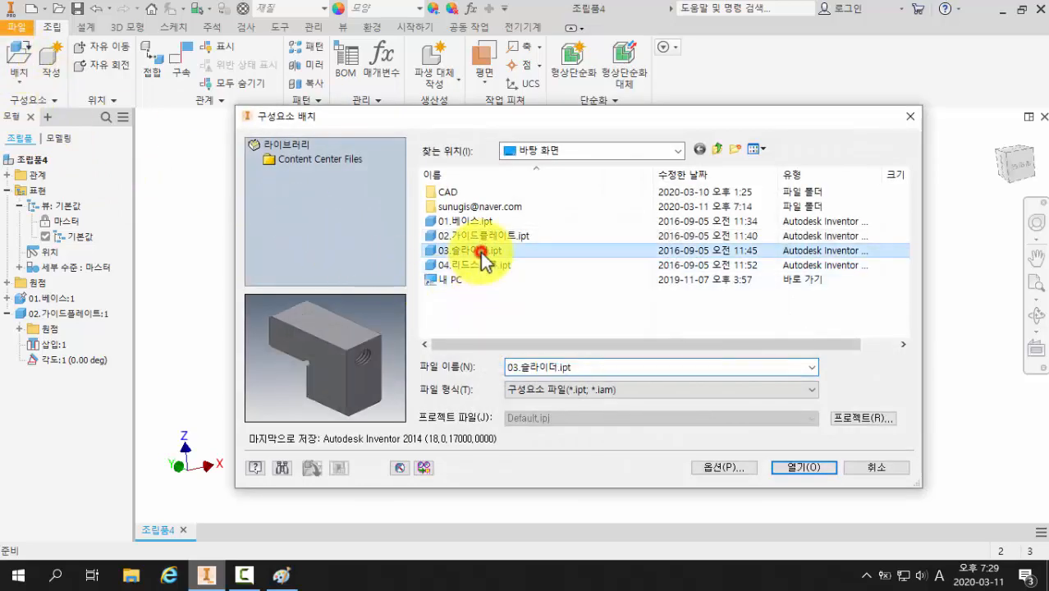
left_click(791, 468)
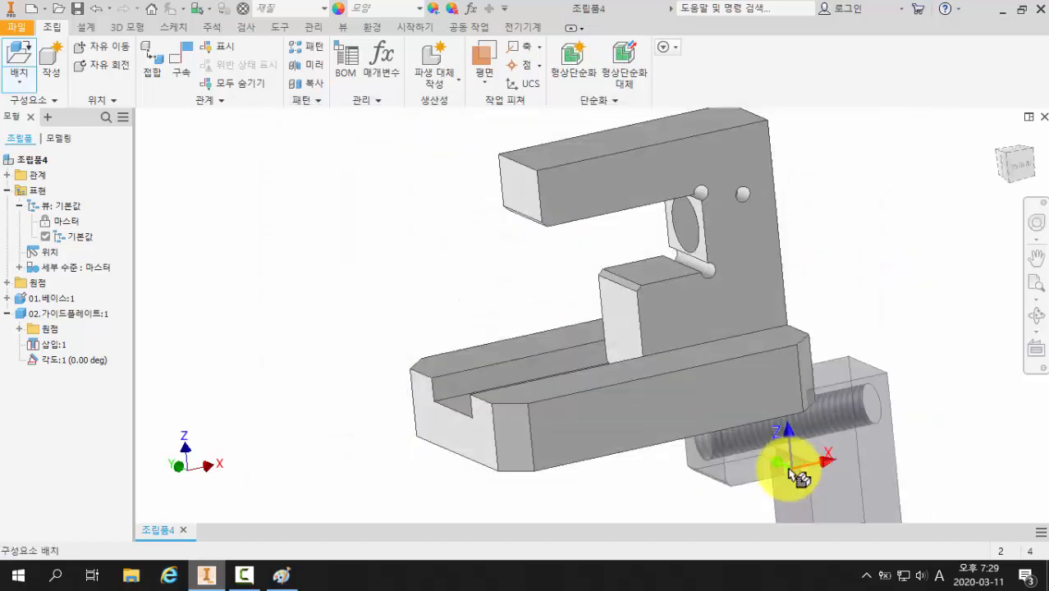
left_click(336, 282)
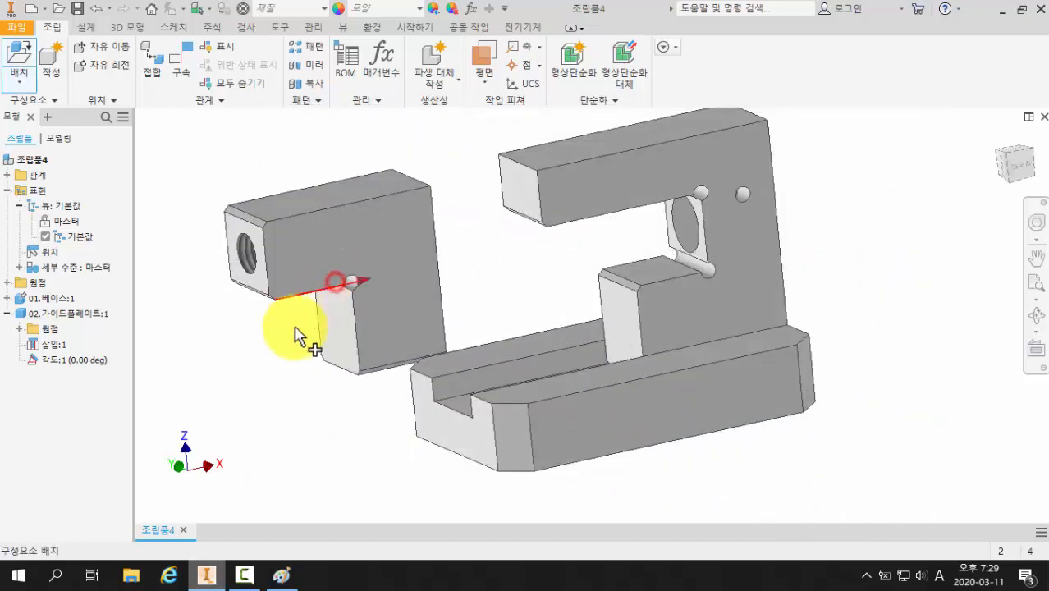
key("Escape")
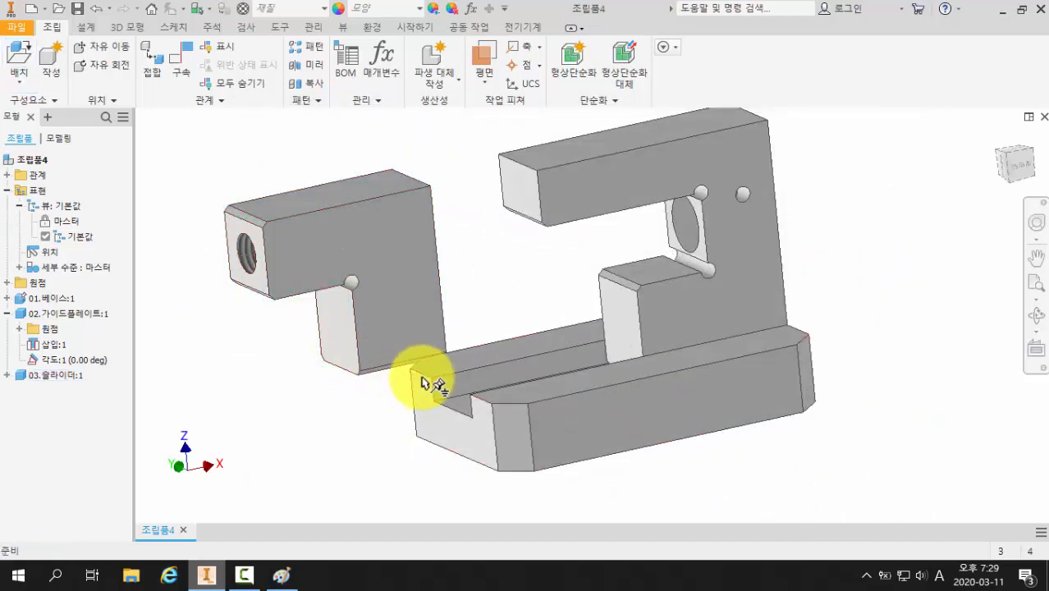
Move the slider farther away from the base so that it stands clear of the other parts.
key("F4")
left_click_drag(421, 375, 444, 376)
key("Escape")
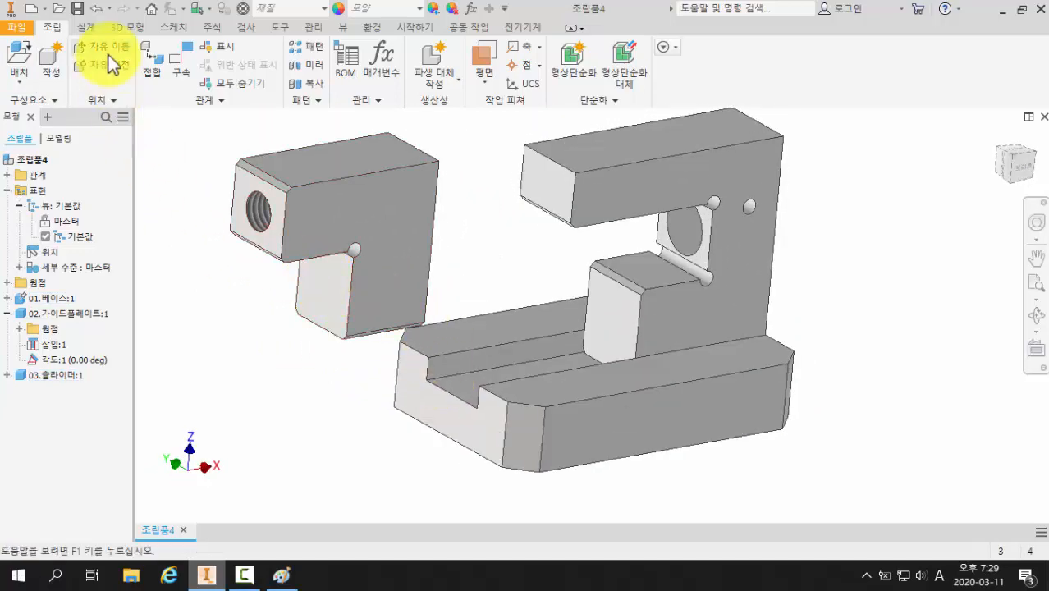
middle_click_drag(252, 302, 370, 324)
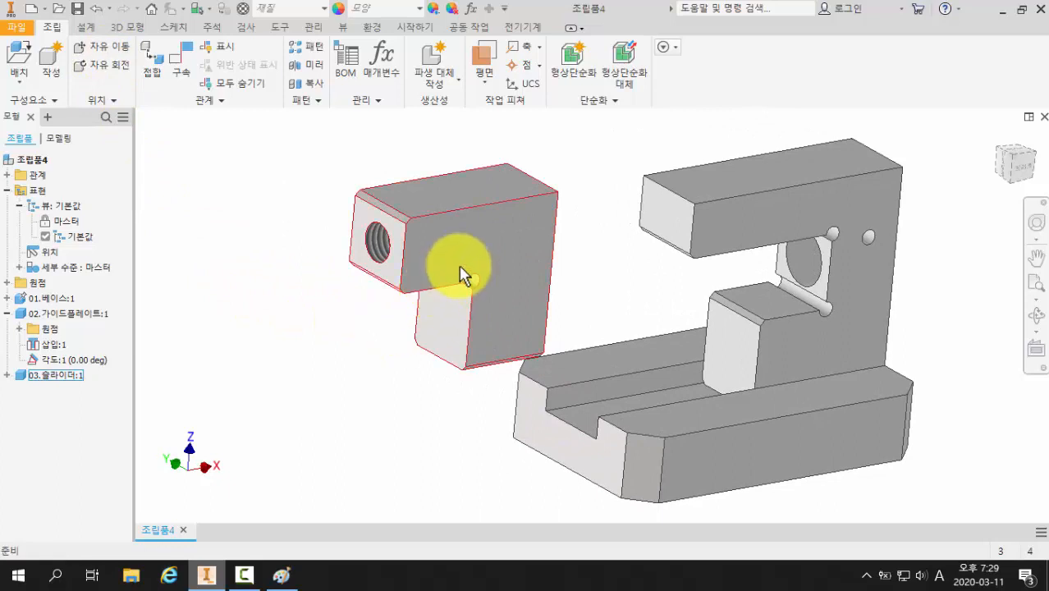
left_click_drag(461, 276, 398, 317)
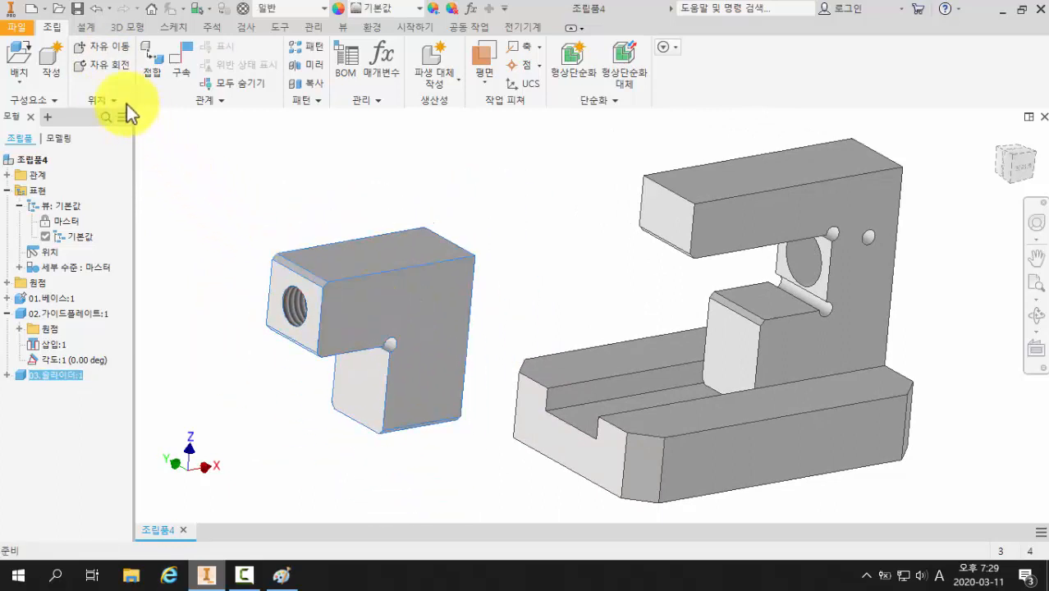
Free-rotate the slider until its leg faces away from the guide plate and its upper arm points towards it.
left_click(109, 65)
left_click_drag(316, 288, 403, 307)
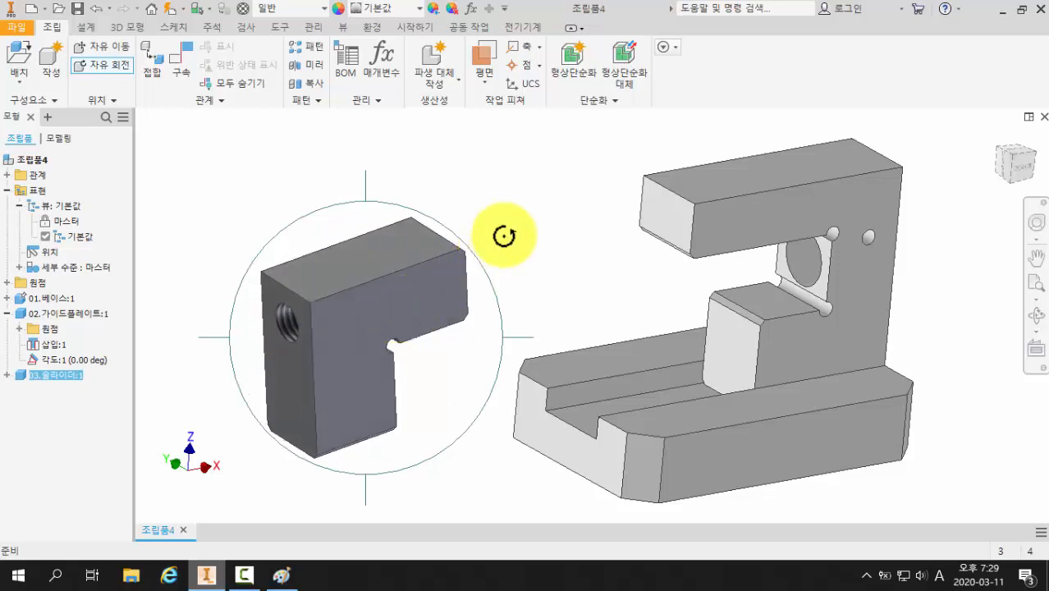
key("Escape")
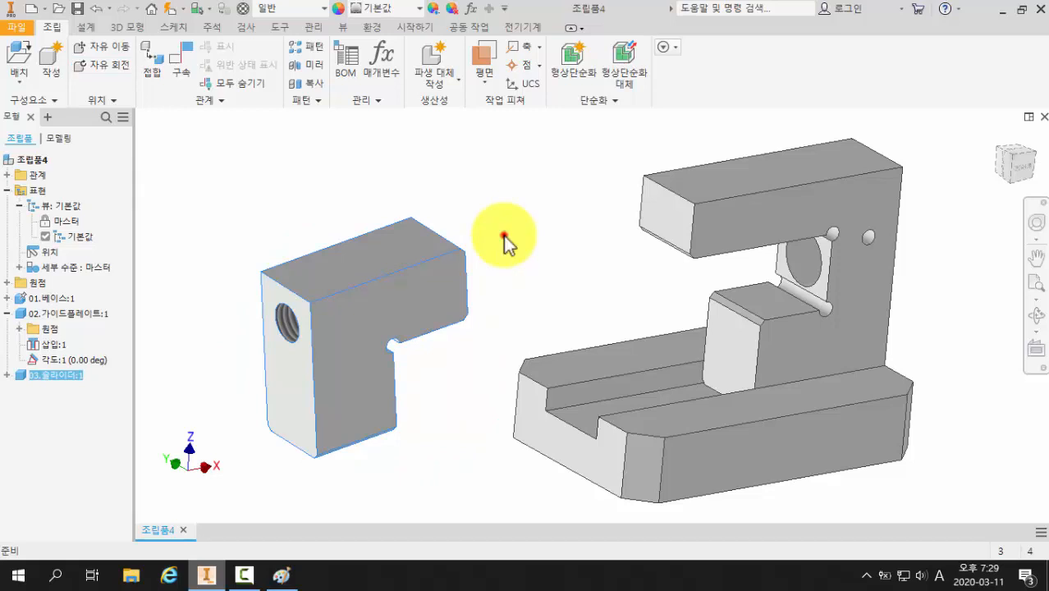
left_click(503, 235)
Mate the slider's bottom face to the floor of the base's groove with a 0 mm offset.
middle_click_drag(491, 350, 496, 287)
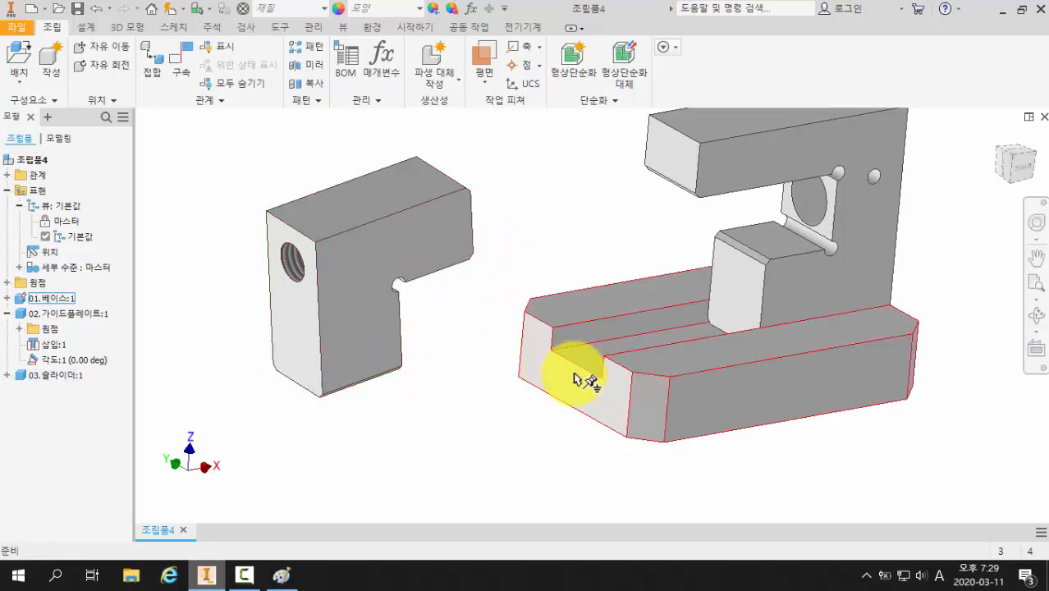
middle_click_drag(580, 326, 529, 361)
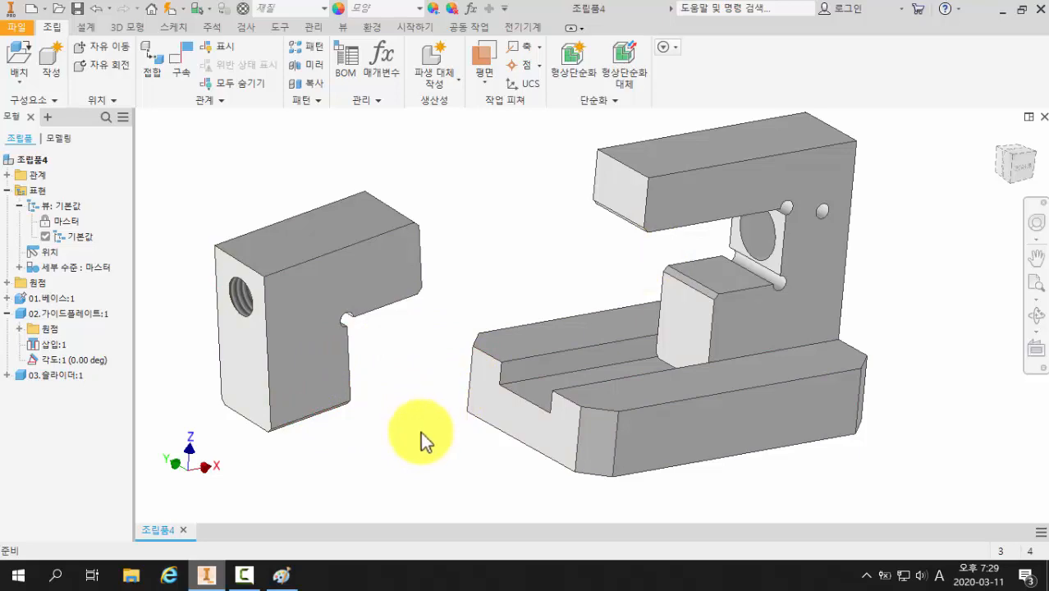
middle_click_drag(420, 431, 375, 419, "shift")
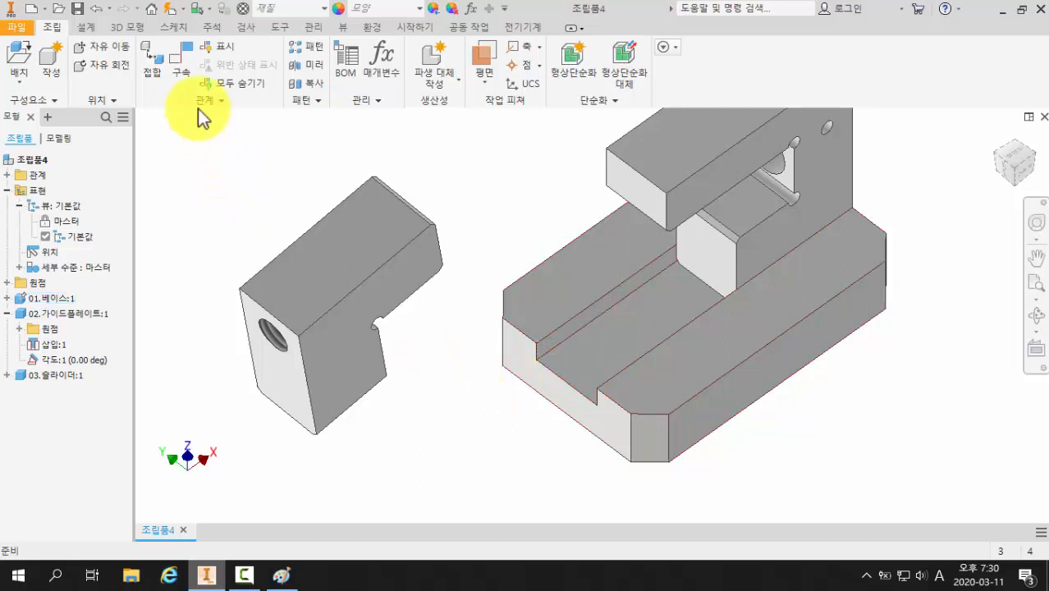
left_click(182, 59)
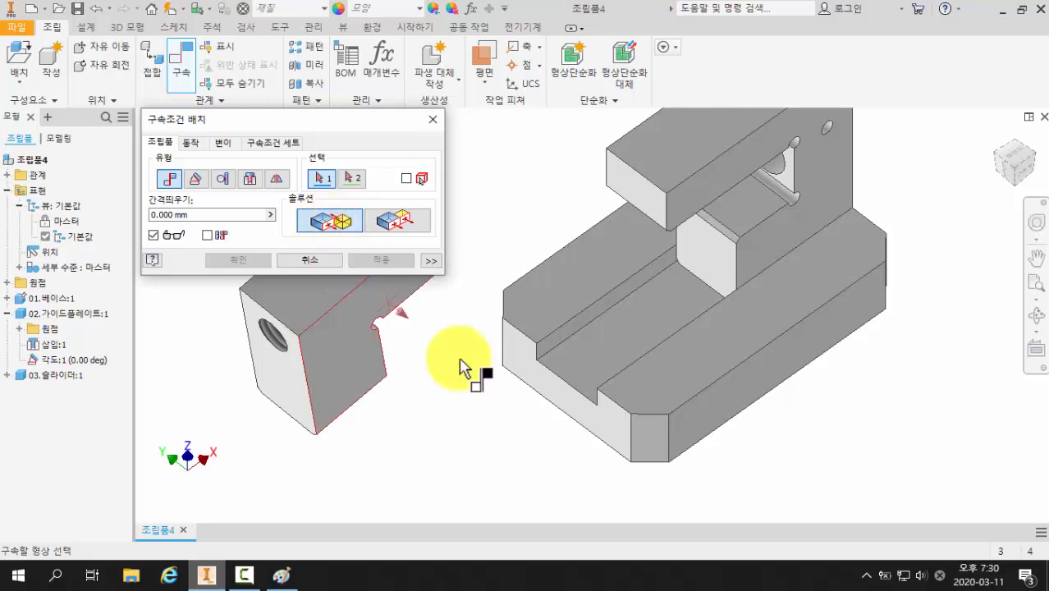
left_click(607, 351)
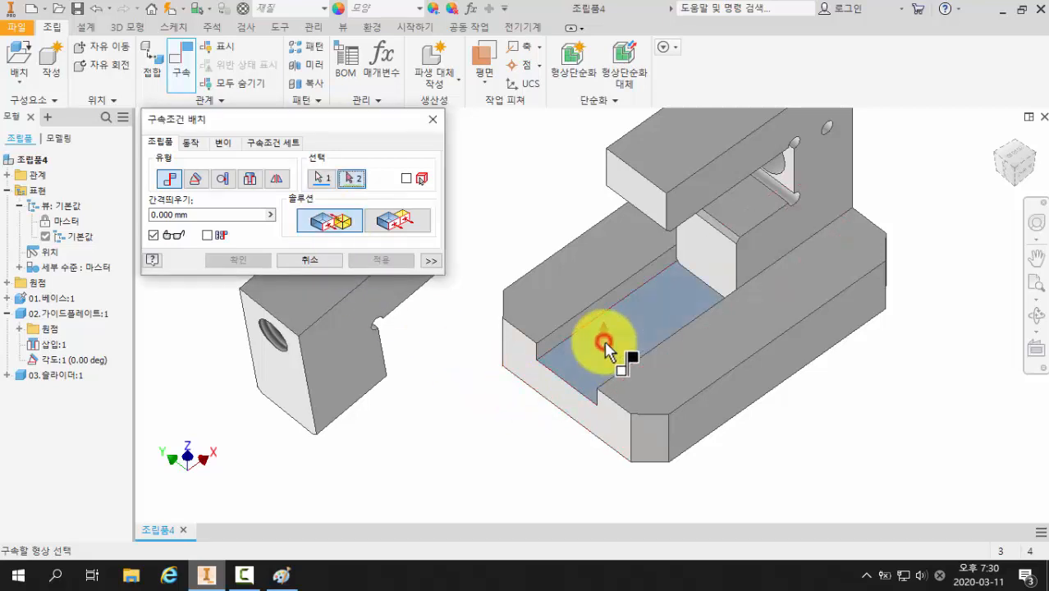
middle_click_drag(462, 417, 436, 417, "shift")
left_click(324, 382)
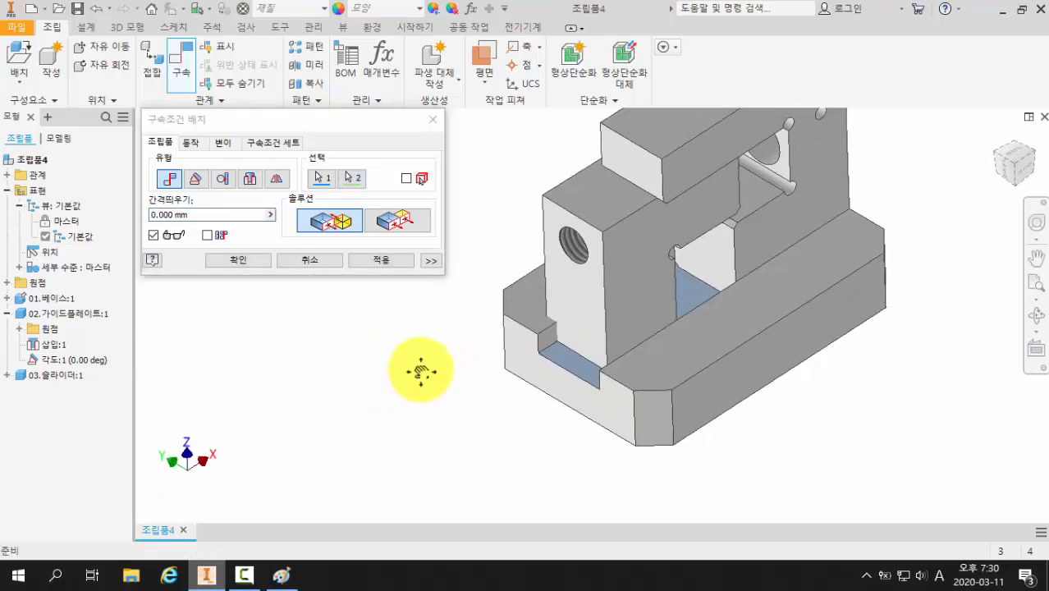
middle_click_drag(417, 367, 449, 377)
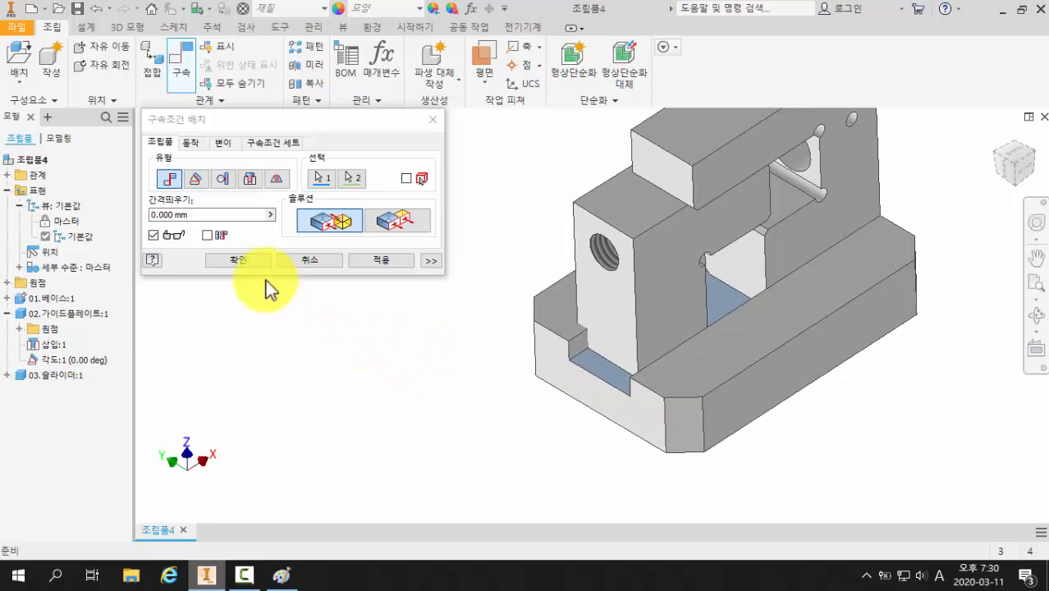
left_click(241, 259)
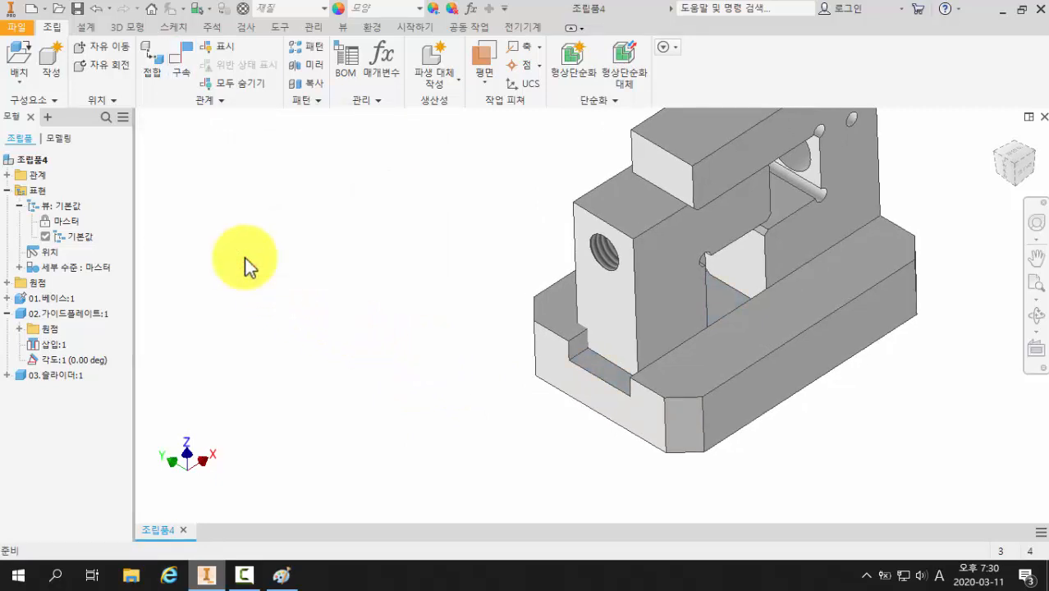
Test the slider's remaining freedom on the groove floor and pull it out beyond the open end of the base.
left_click_drag(606, 336, 586, 361)
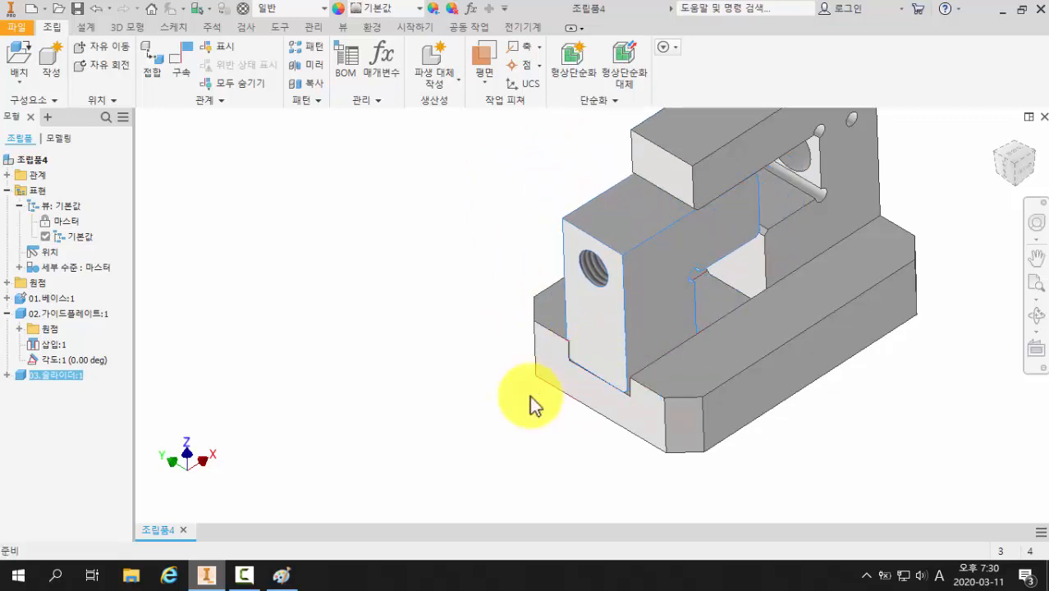
middle_click_drag(530, 396, 493, 402)
left_click_drag(600, 344, 443, 408)
middle_click_drag(545, 487, 574, 413)
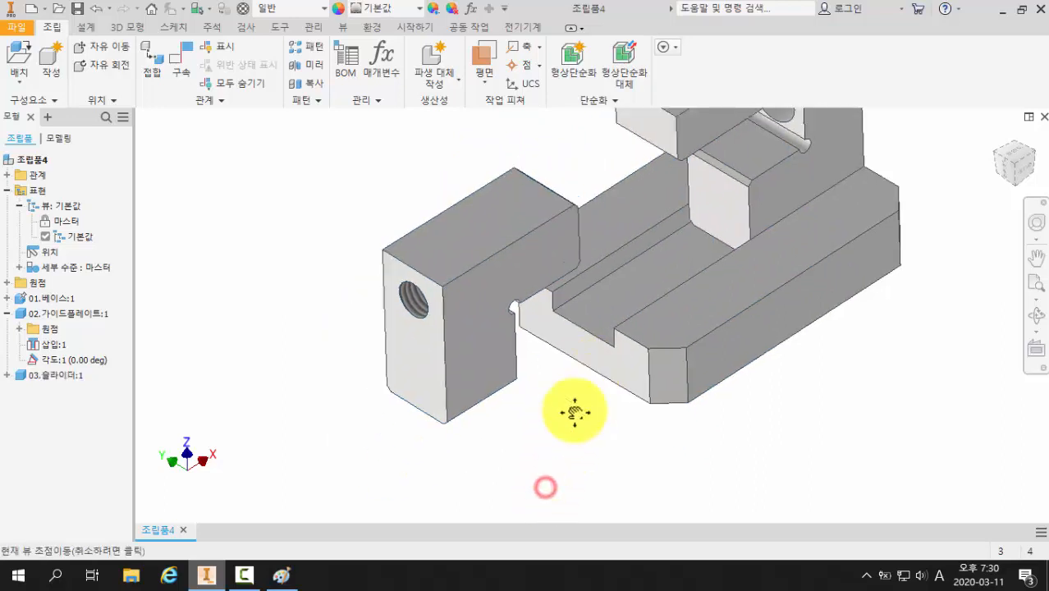
scroll(575, 413, "up", 3)
scroll(529, 433, "down", 3)
left_click(439, 378)
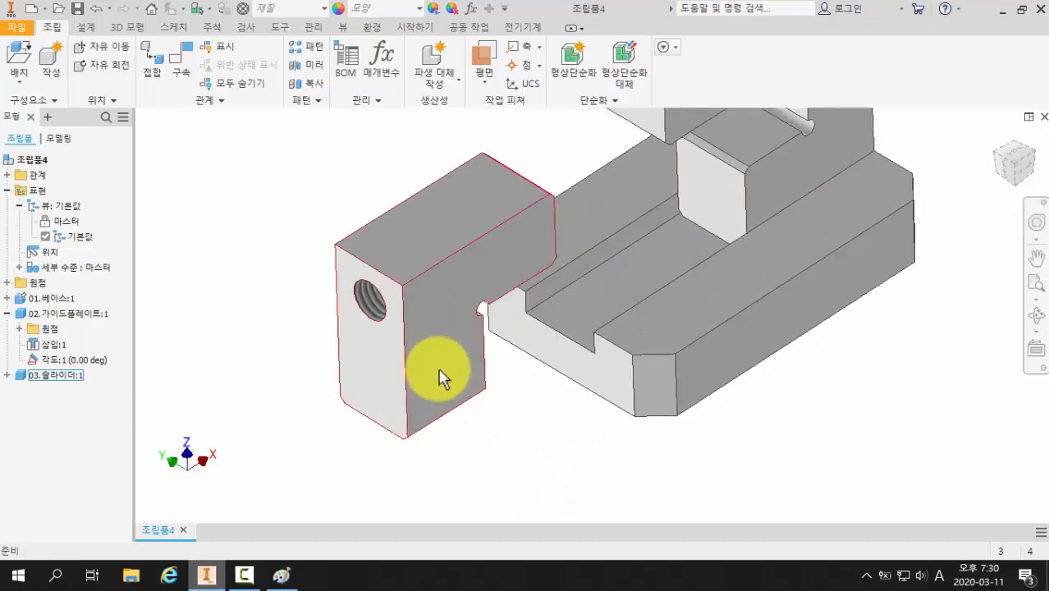
middle_click_drag(475, 382, 538, 410, "shift")
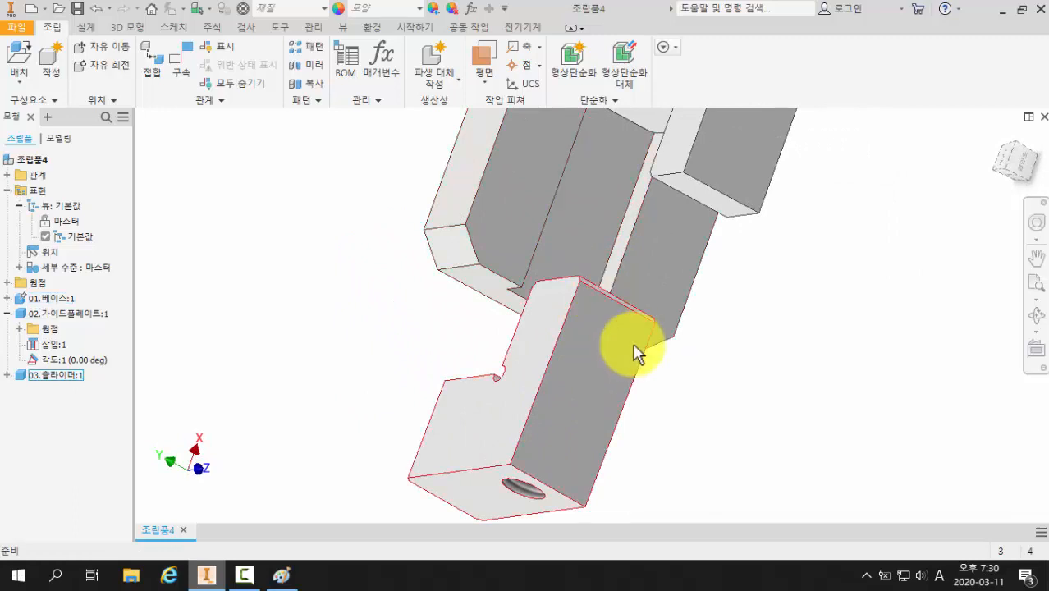
middle_click_drag(632, 352, 510, 355, "shift")
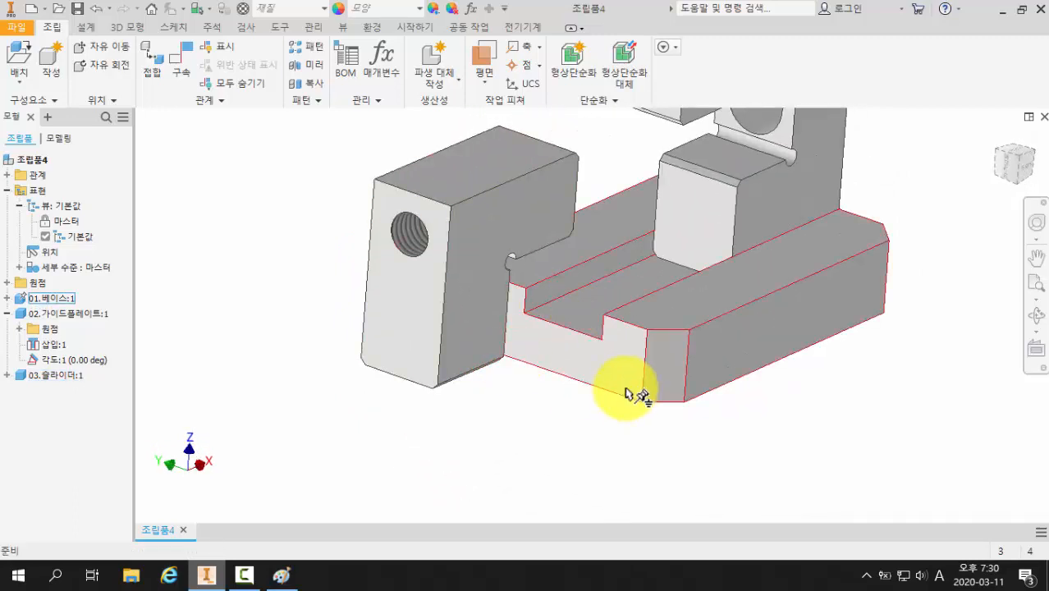
Mate the slider's flat side face to the side wall of the base's groove with a 0 mm offset.
middle_click_drag(627, 386, 592, 348)
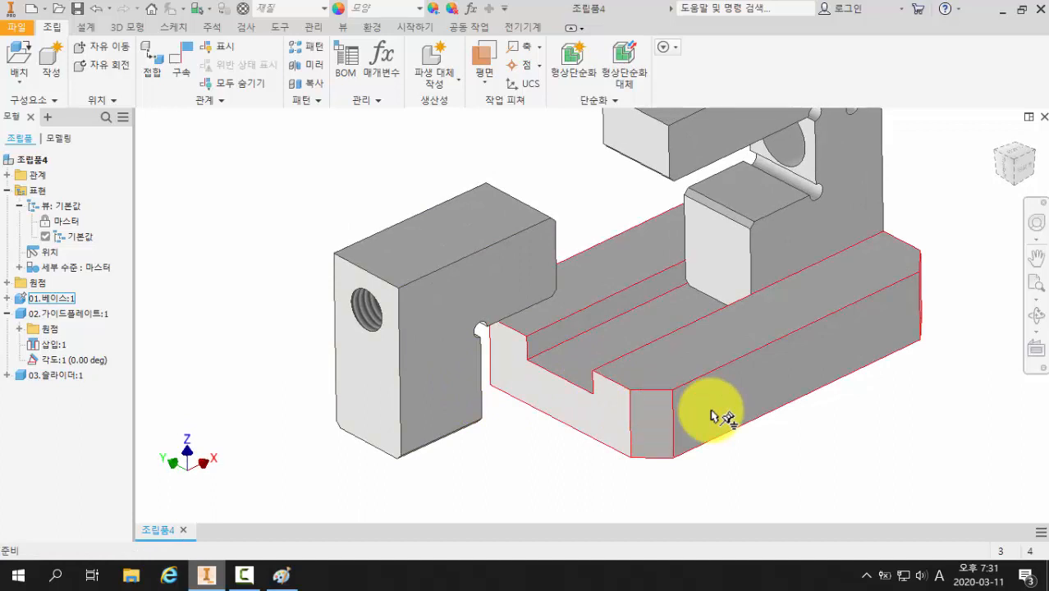
left_click(182, 79)
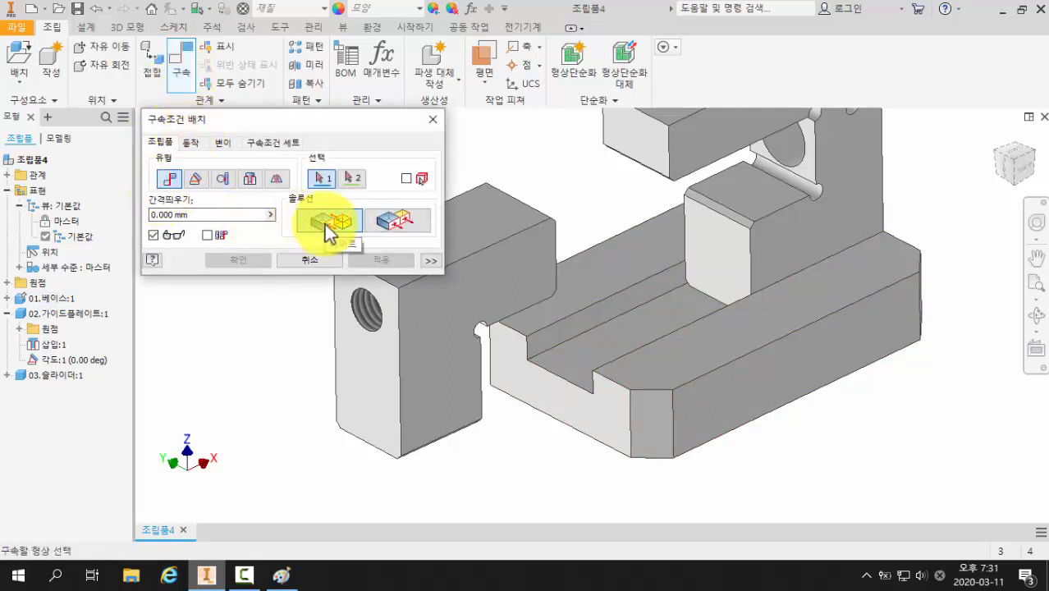
left_click(450, 384)
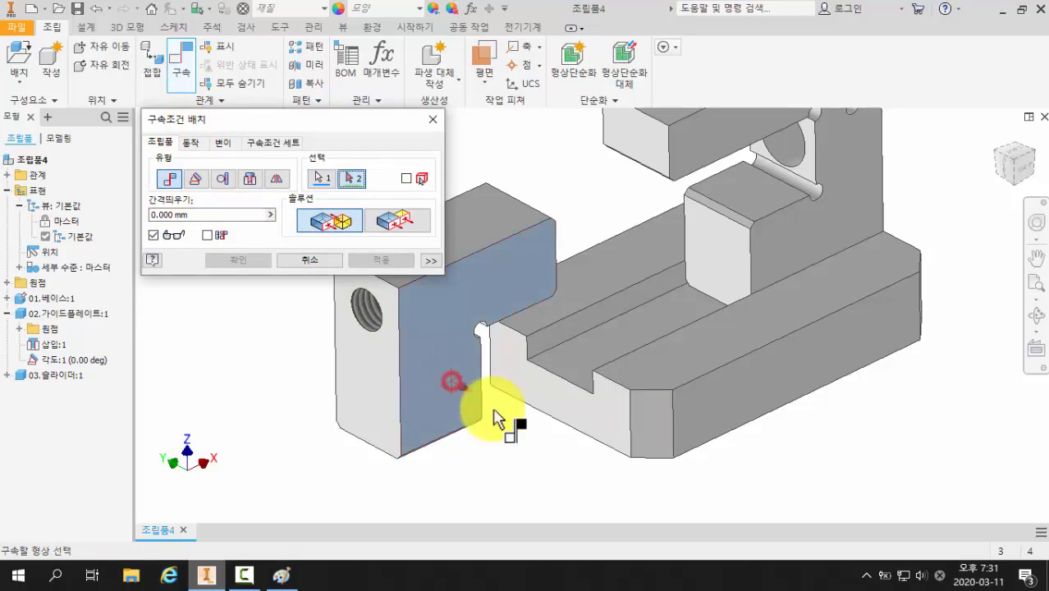
middle_click_drag(539, 435, 599, 413, "shift")
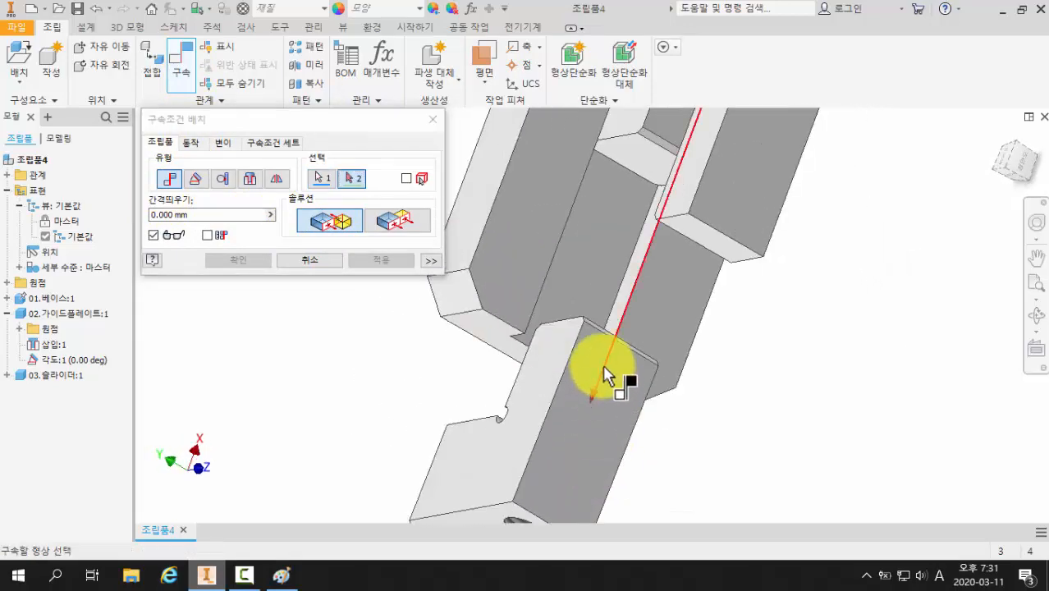
scroll(612, 353, "up", 2)
left_click(615, 310)
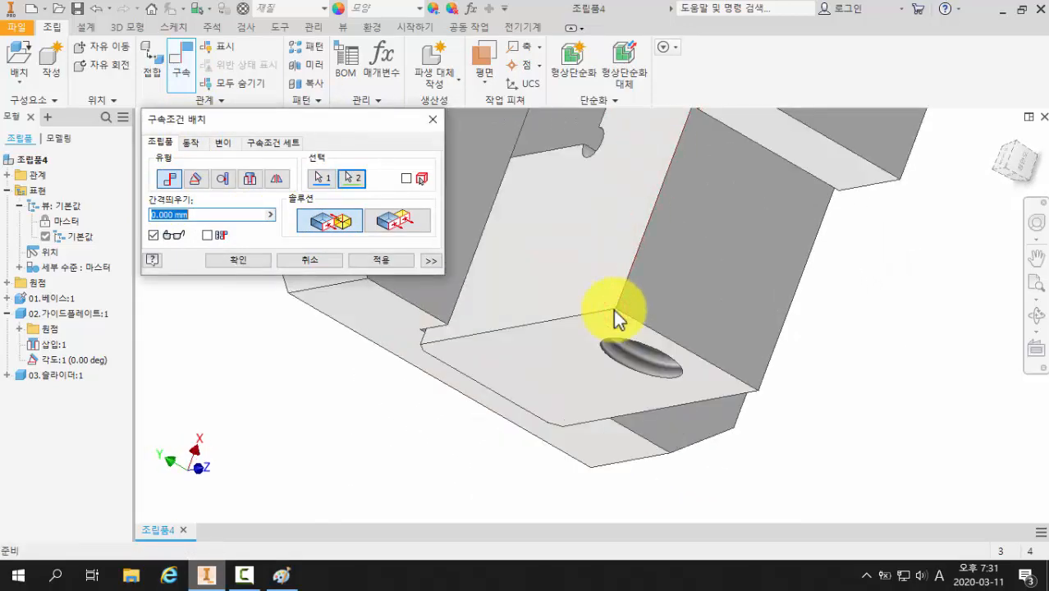
left_click(239, 260)
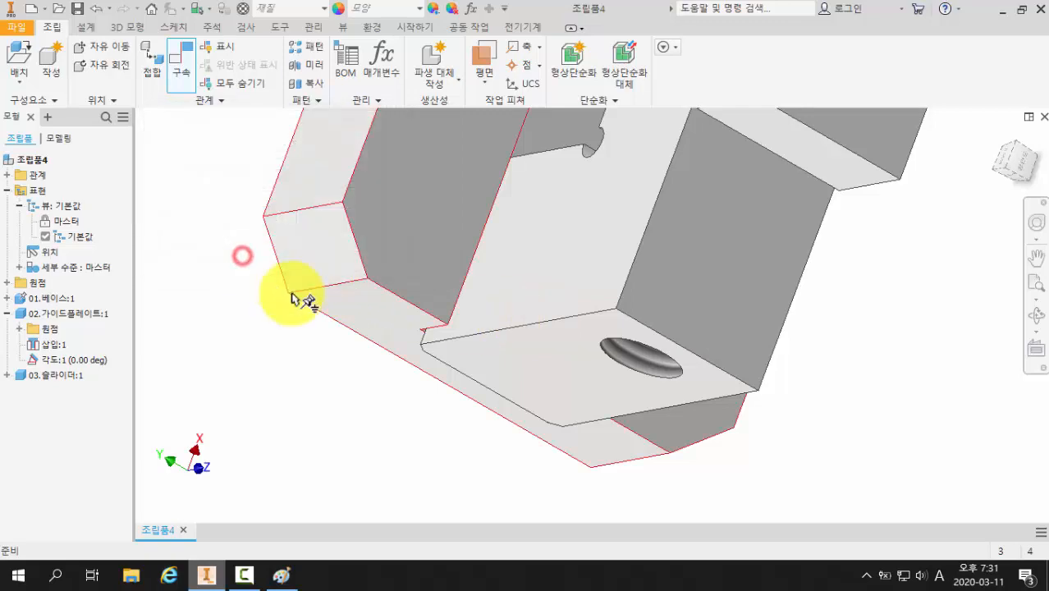
Test the slider's travel along the groove by pulling it partly out of the base's open end.
scroll(312, 304, "down", 2)
key("F6")
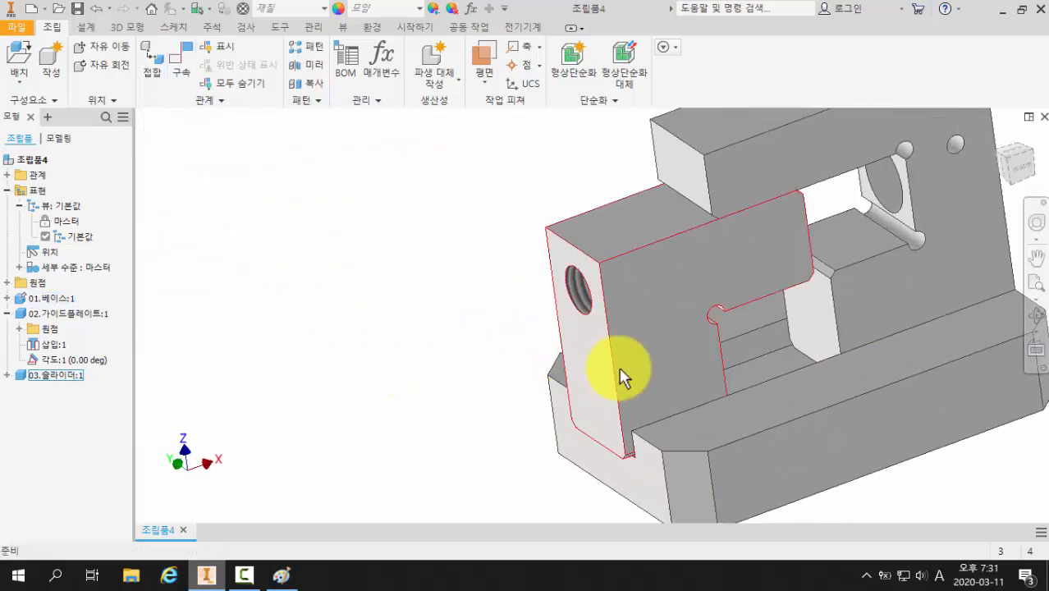
left_click_drag(620, 366, 525, 393)
middle_click_drag(526, 392, 510, 370)
left_click_drag(543, 351, 468, 361)
middle_click_drag(332, 361, 342, 351)
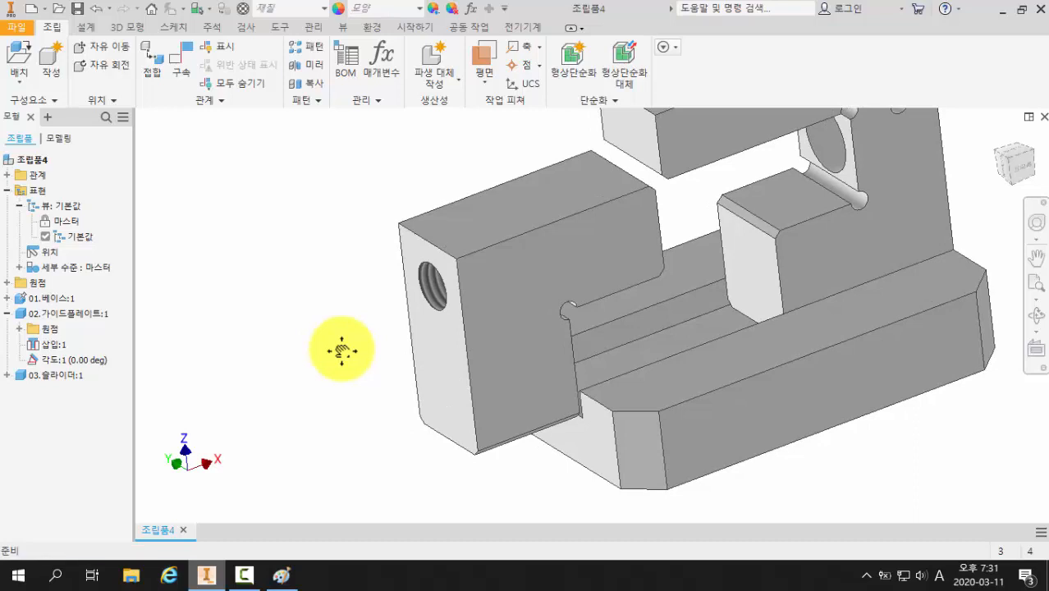
middle_click_drag(346, 367, 370, 361, "shift")
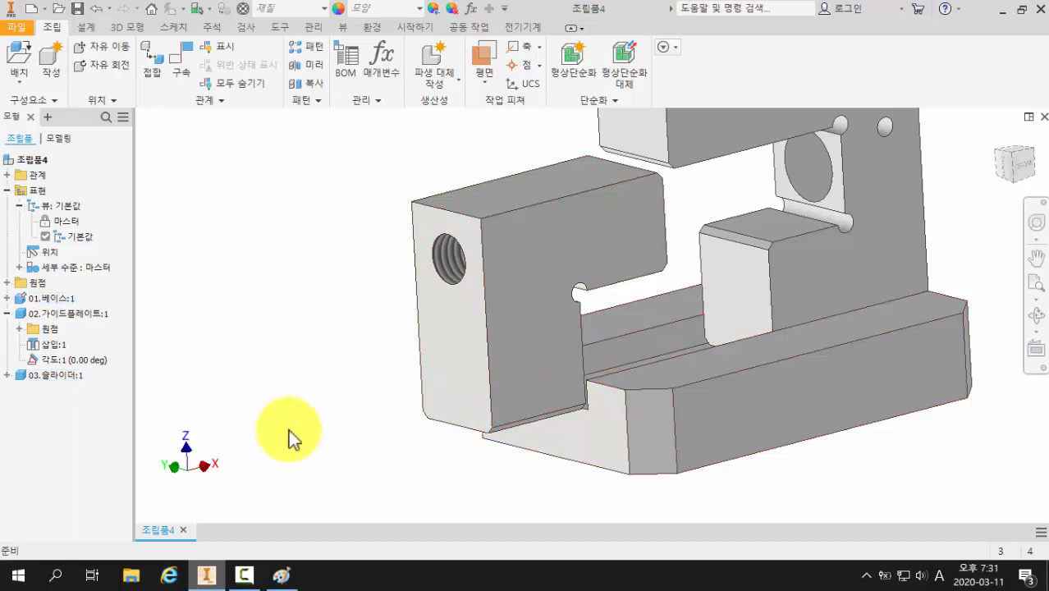
List the slider's constraints and delete the mate between its side face and the groove's side wall.
left_click(7, 375)
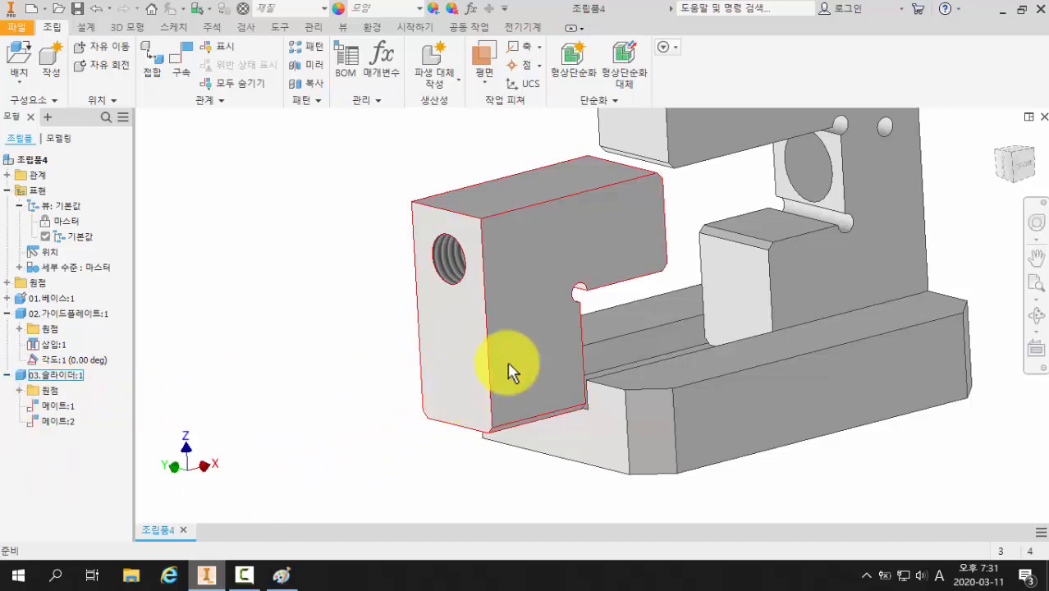
middle_click_drag(348, 424, 346, 403)
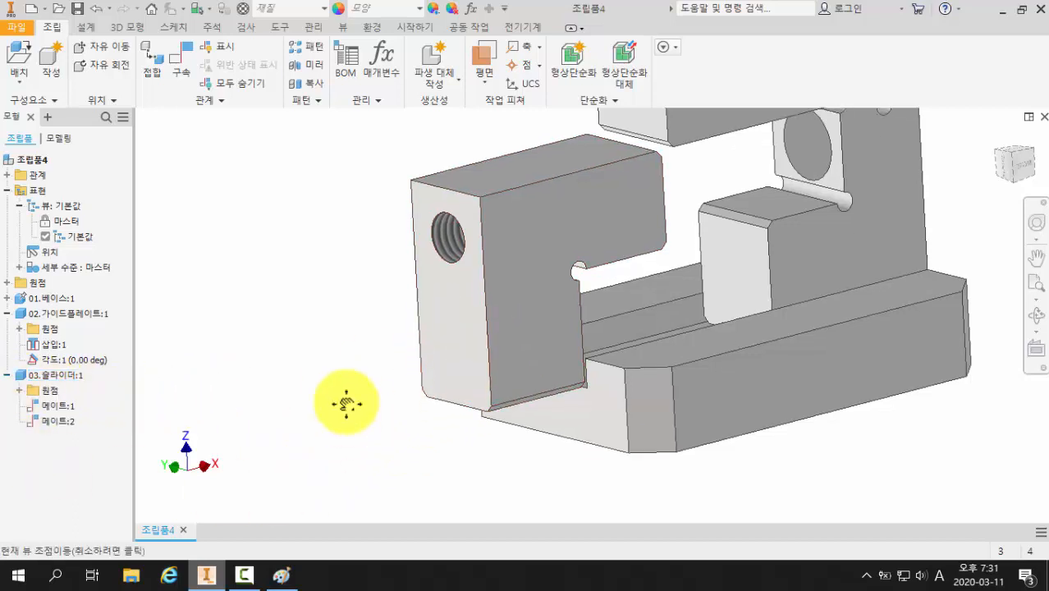
middle_click_drag(373, 452, 424, 445, "shift")
left_click(64, 422)
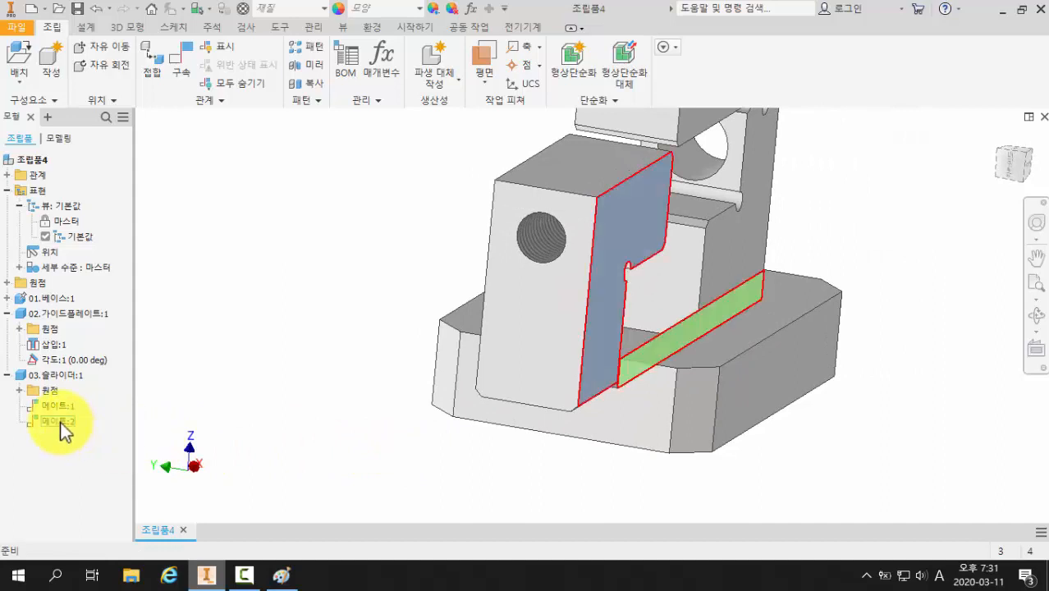
right_click(60, 421)
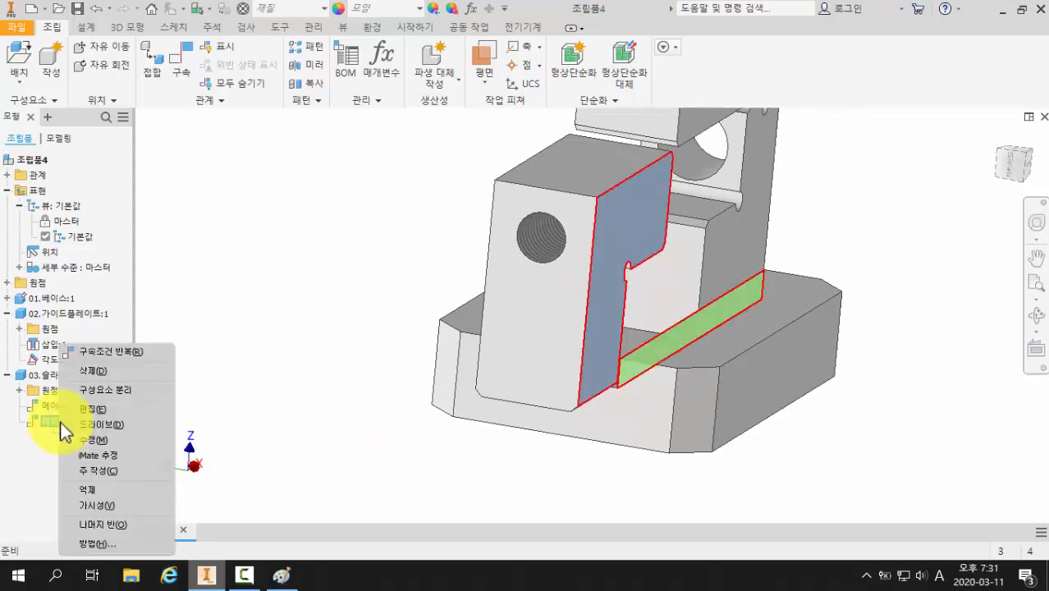
left_click(97, 379)
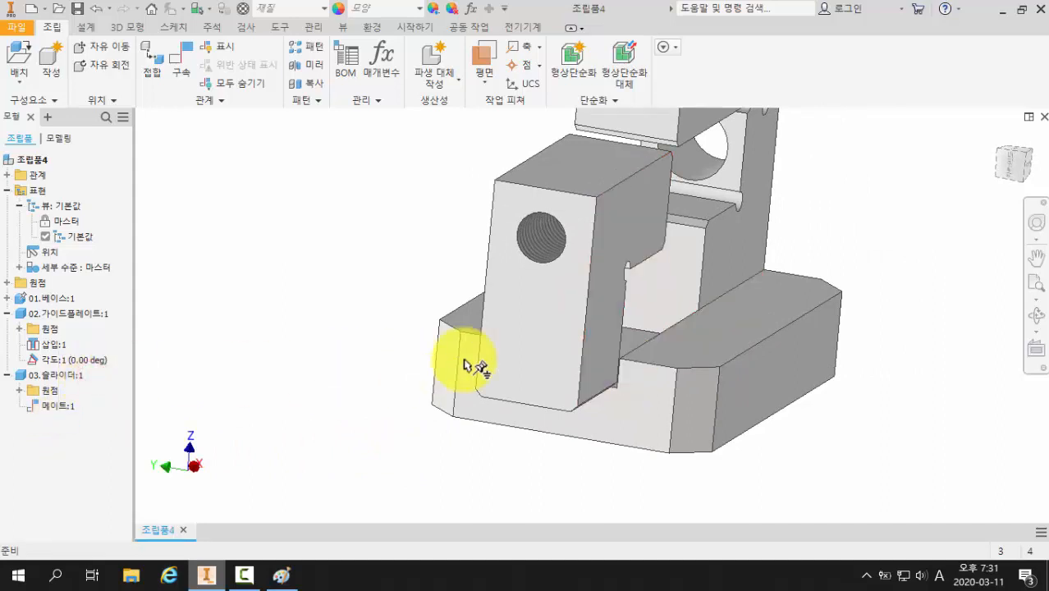
Pull the slider out beyond the base's open end so that it stands clear of the groove.
left_click_drag(508, 366, 368, 361)
middle_click_drag(504, 436, 469, 446, "shift")
left_click(493, 448)
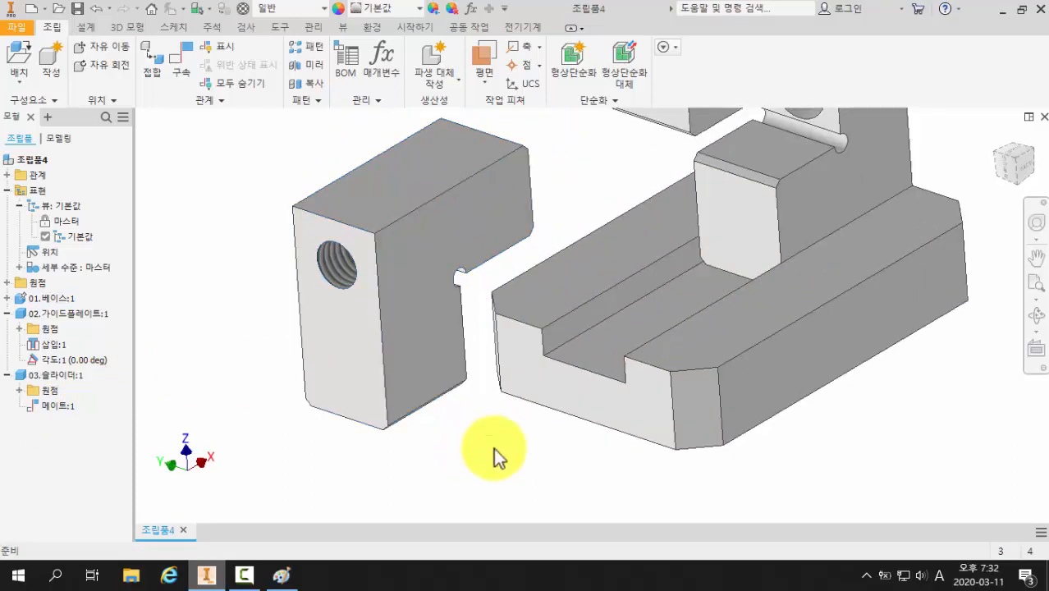
Add a 0° undirected angle constraint between the slider's side face and the base's long outer side face.
left_click(184, 74)
left_click(195, 178)
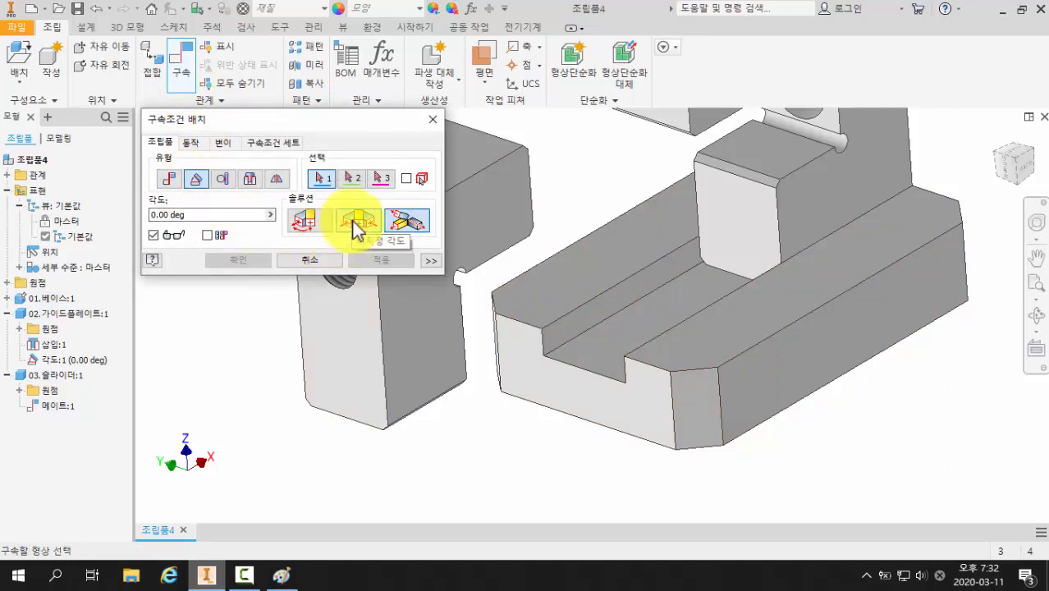
left_click(355, 223)
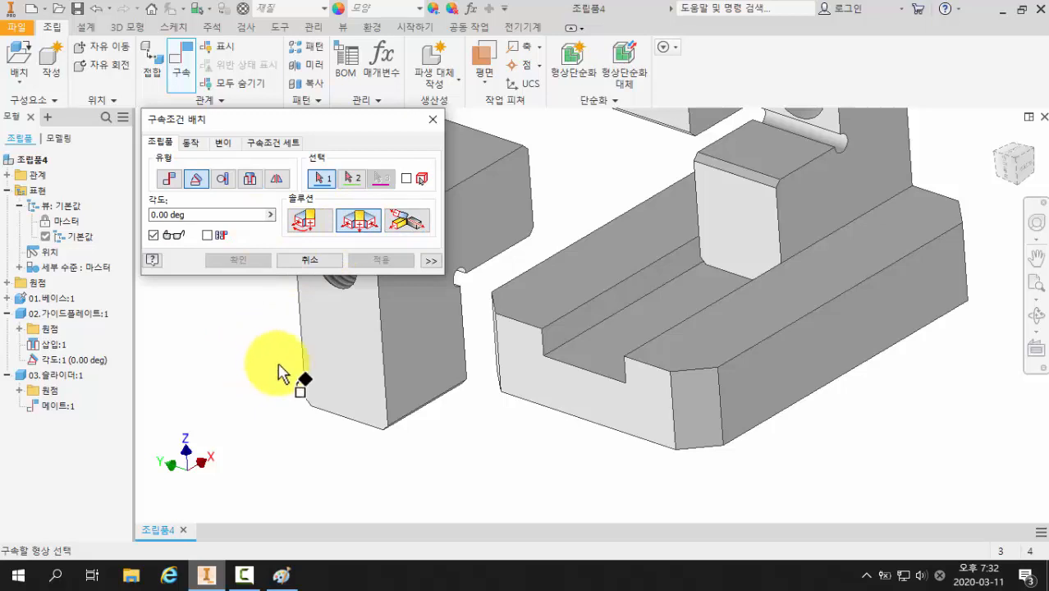
left_click(409, 351)
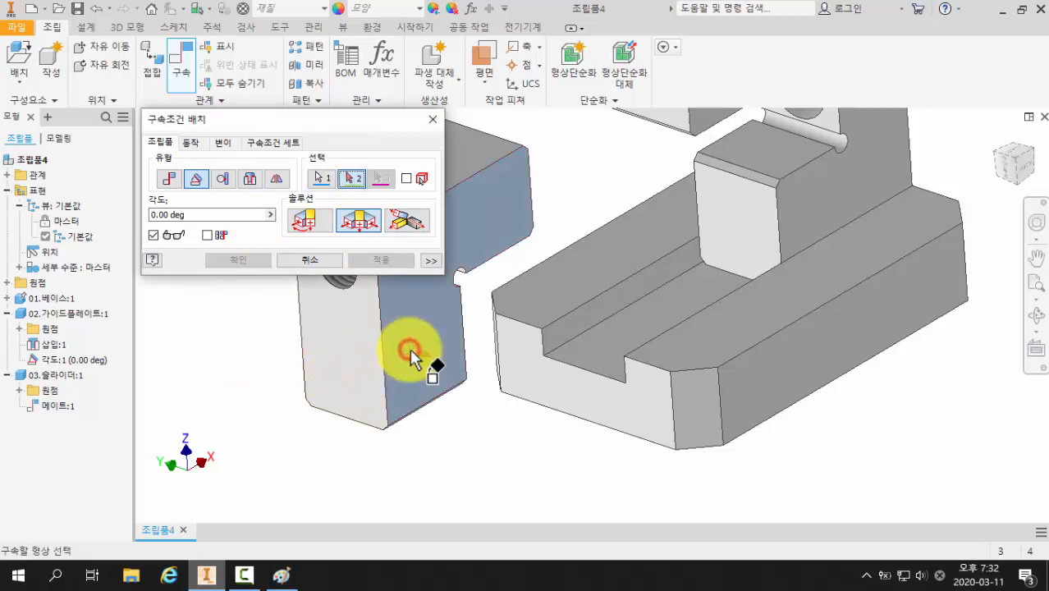
left_click(764, 378)
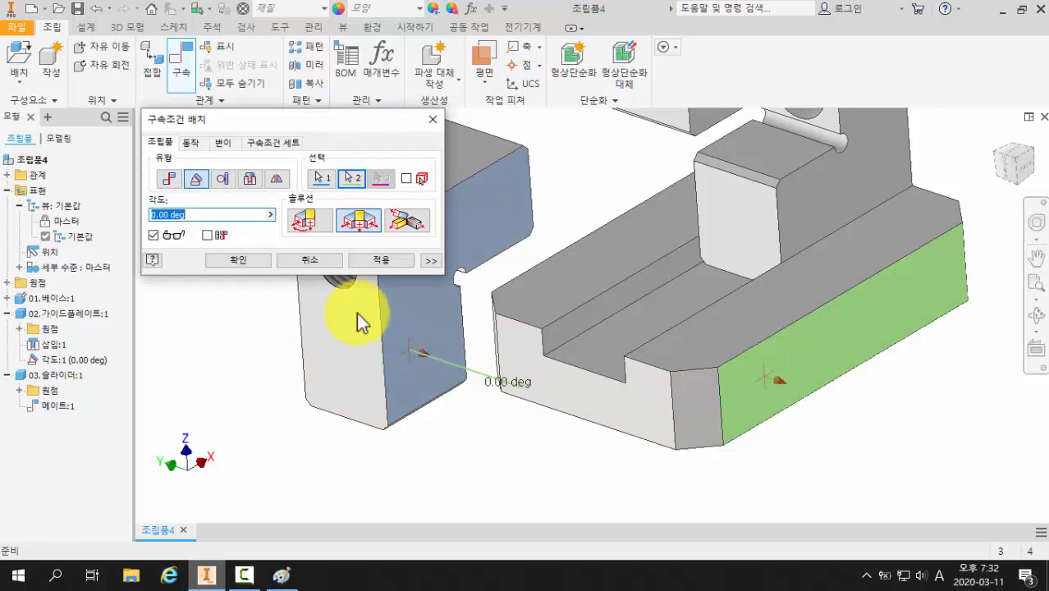
left_click(255, 263)
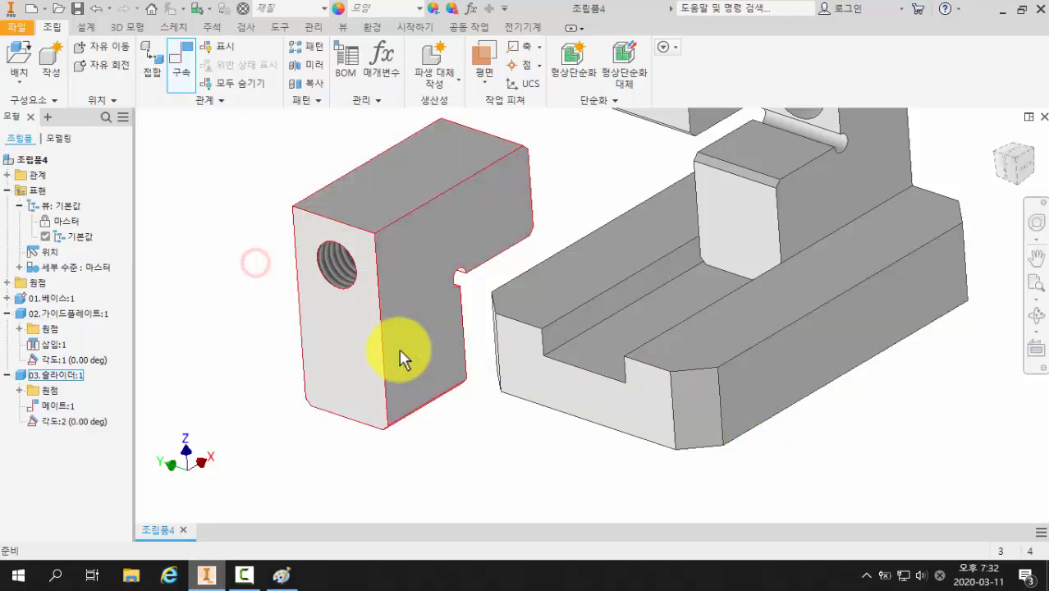
Test the slider's movement and delete its 0° angle constraint to the base.
left_click_drag(398, 356, 405, 326)
left_click(450, 426)
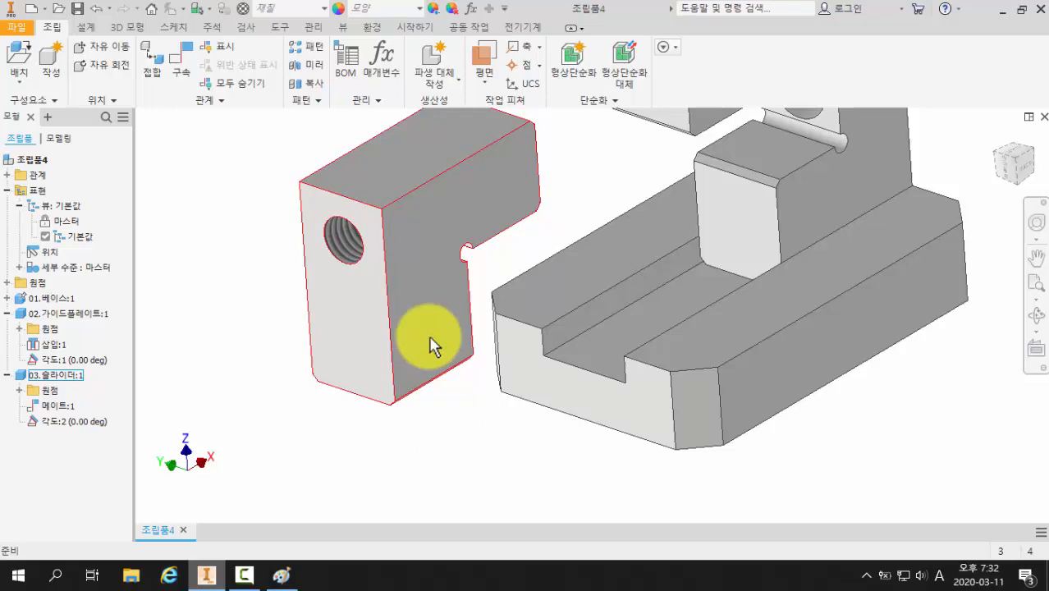
right_click(78, 422)
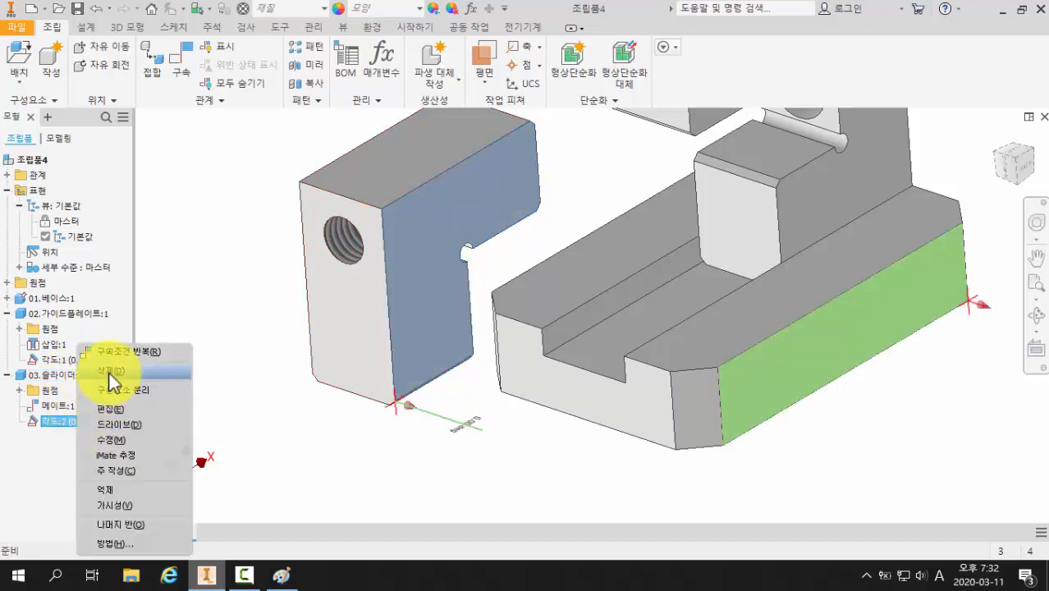
left_click(111, 371)
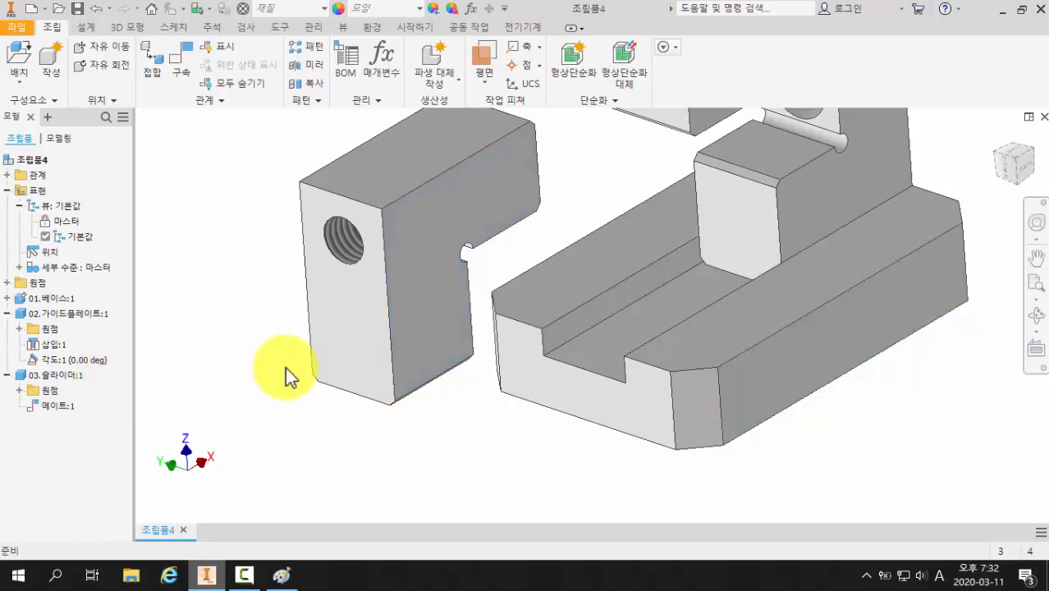
Check in the exploded assembly drawing in Paint how the slider lines up with the guide plate, and return to Inventor.
scroll(285, 367, "up", 4)
scroll(320, 386, "down", 5)
middle_click_drag(328, 393, 469, 375, "shift")
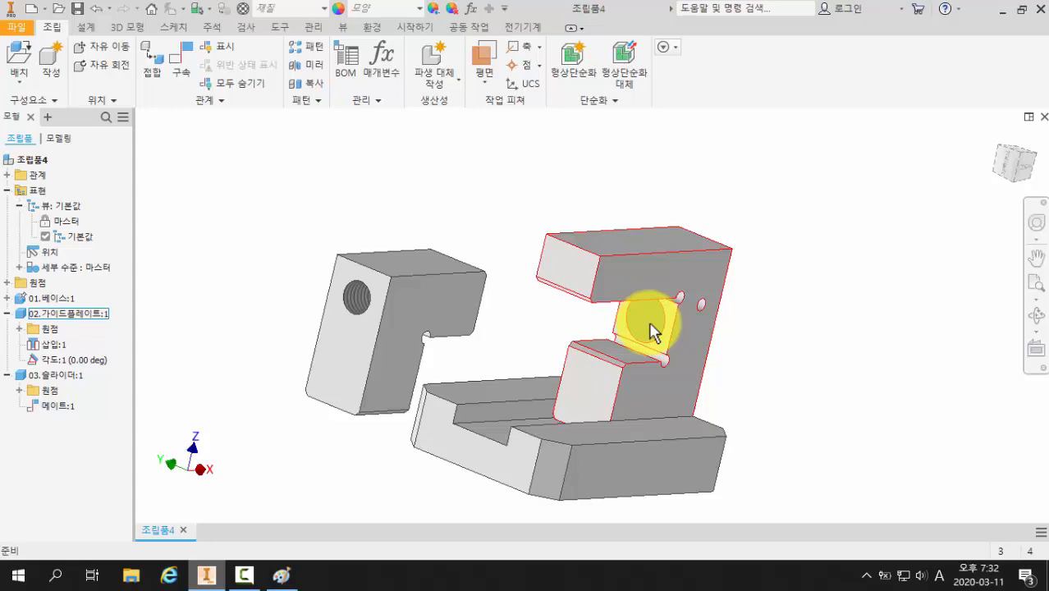
left_click(282, 575)
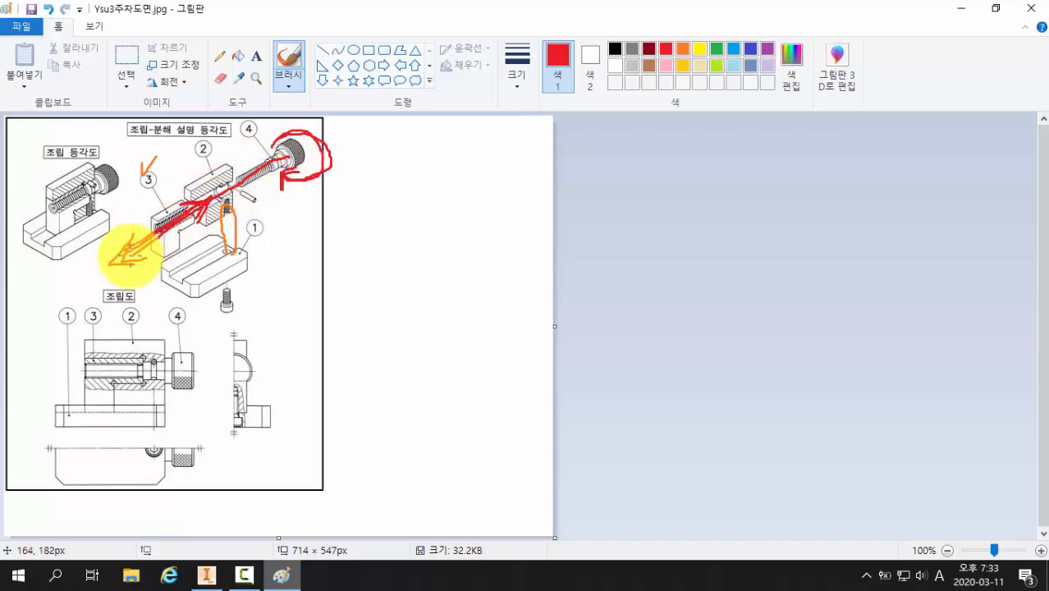
left_click(207, 574)
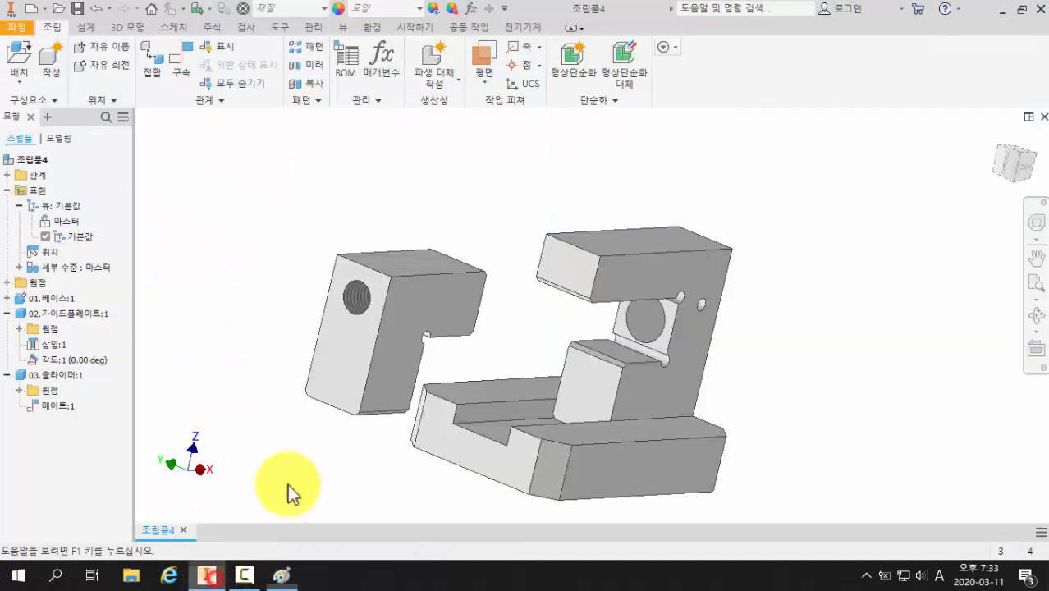
Mate the axis of the guide plate's large hole to the axis of the slider's threaded hole with a 0 mm offset.
scroll(646, 340, "down", 5)
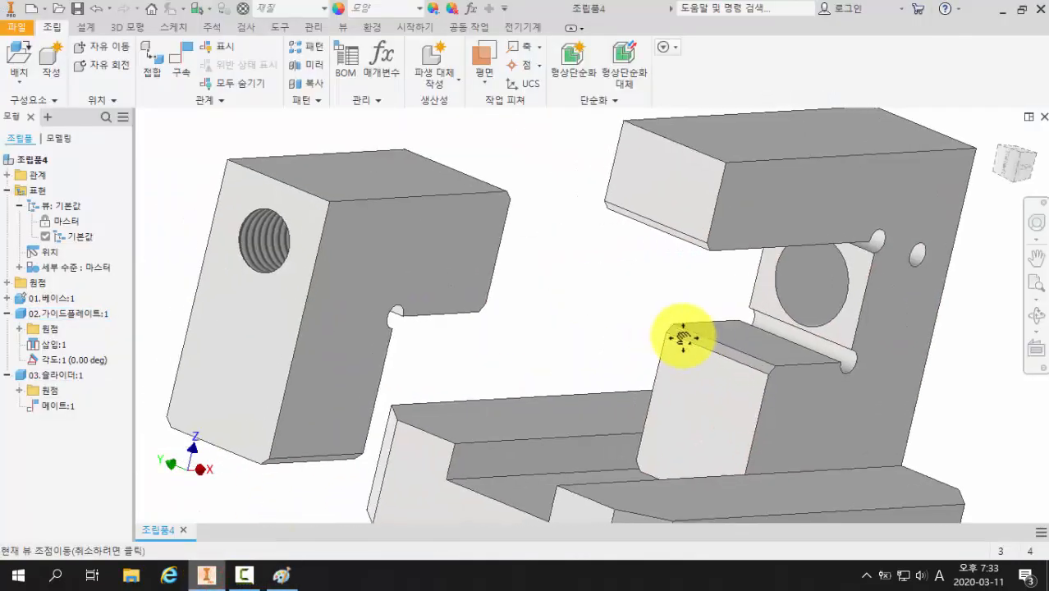
middle_click_drag(683, 338, 683, 337)
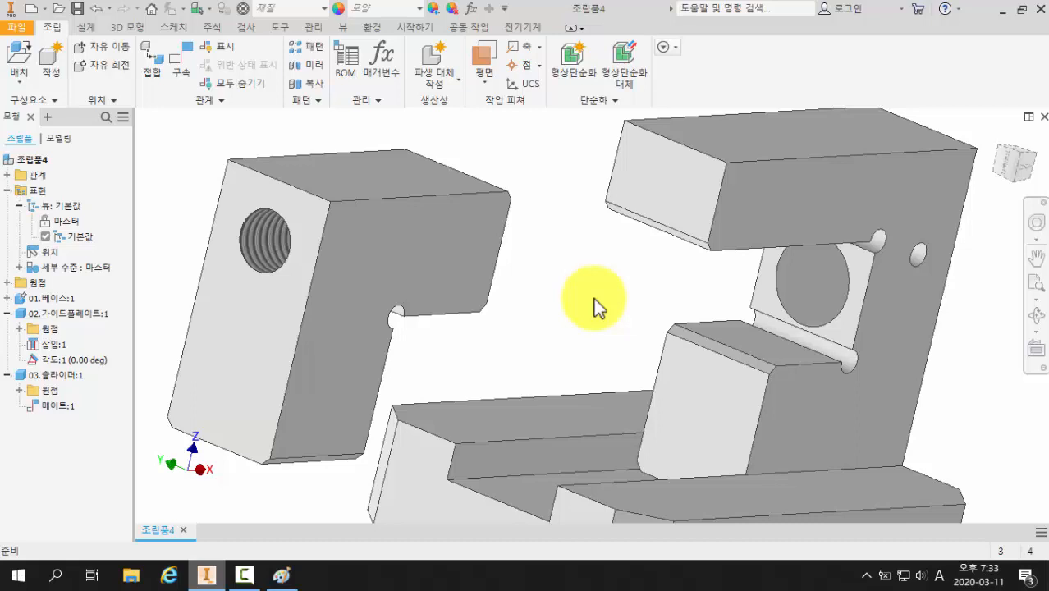
left_click(183, 67)
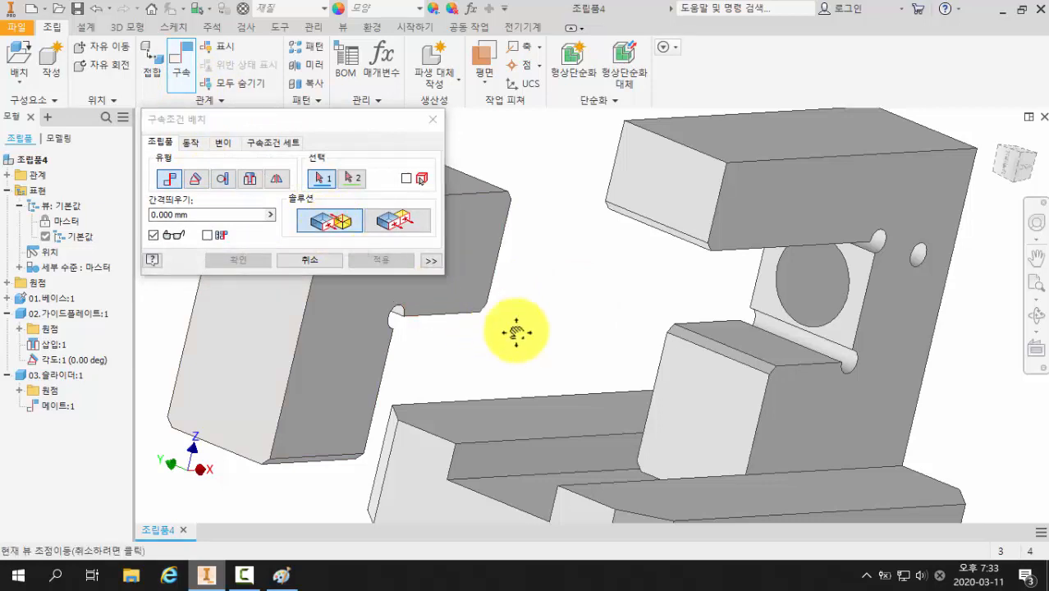
middle_click_drag(515, 330, 578, 351)
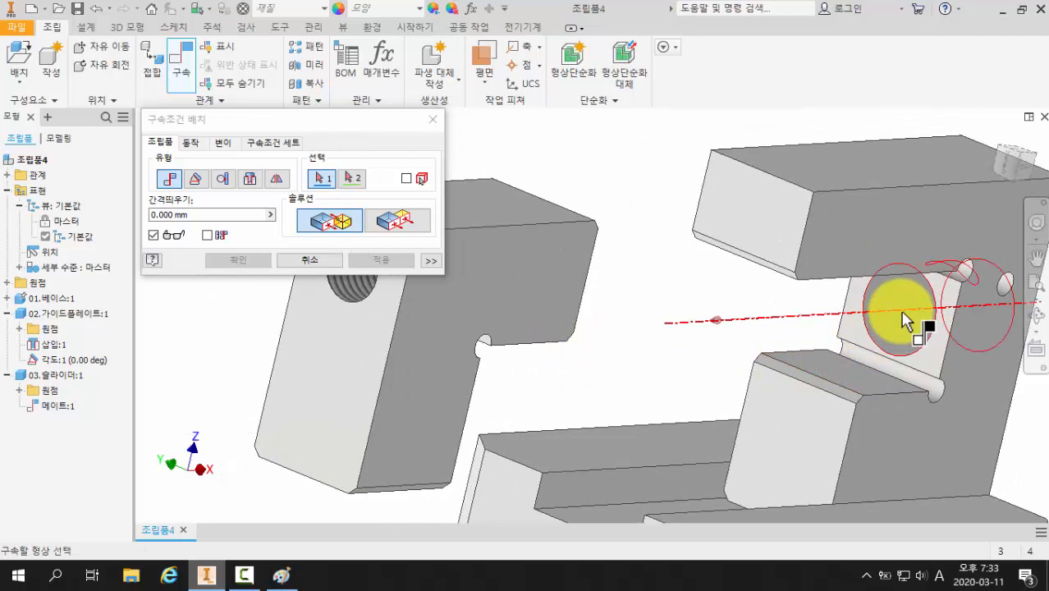
left_click(900, 337)
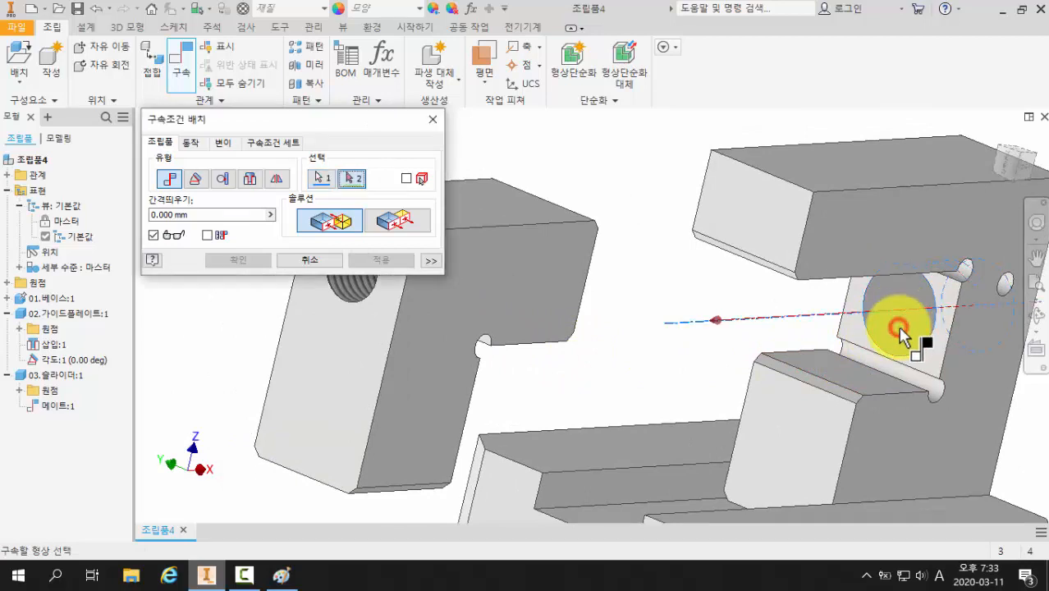
middle_click_drag(605, 390, 709, 398)
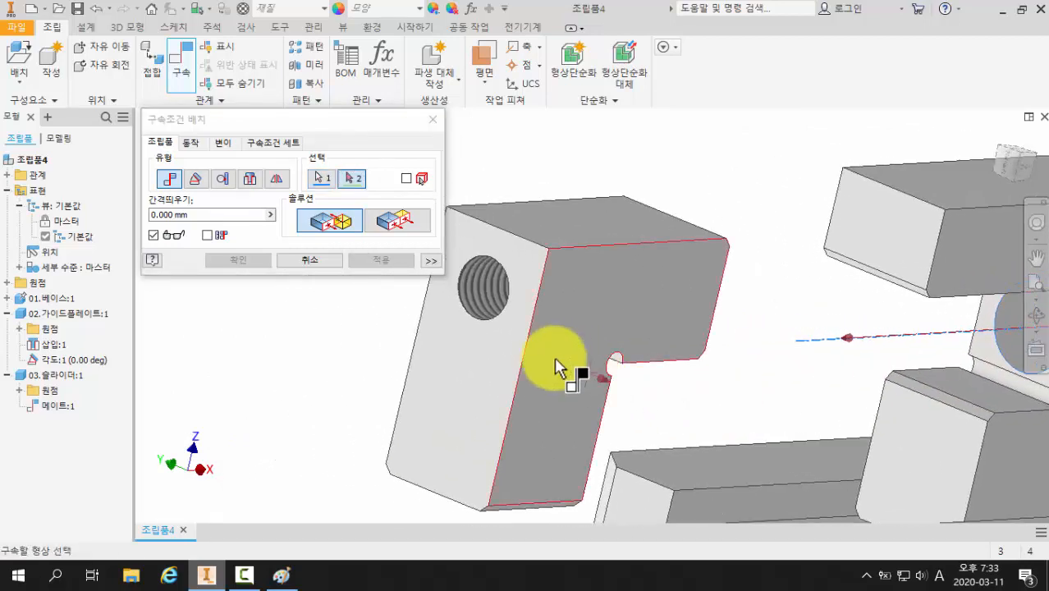
left_click(485, 302)
scroll(673, 332, "down", 3)
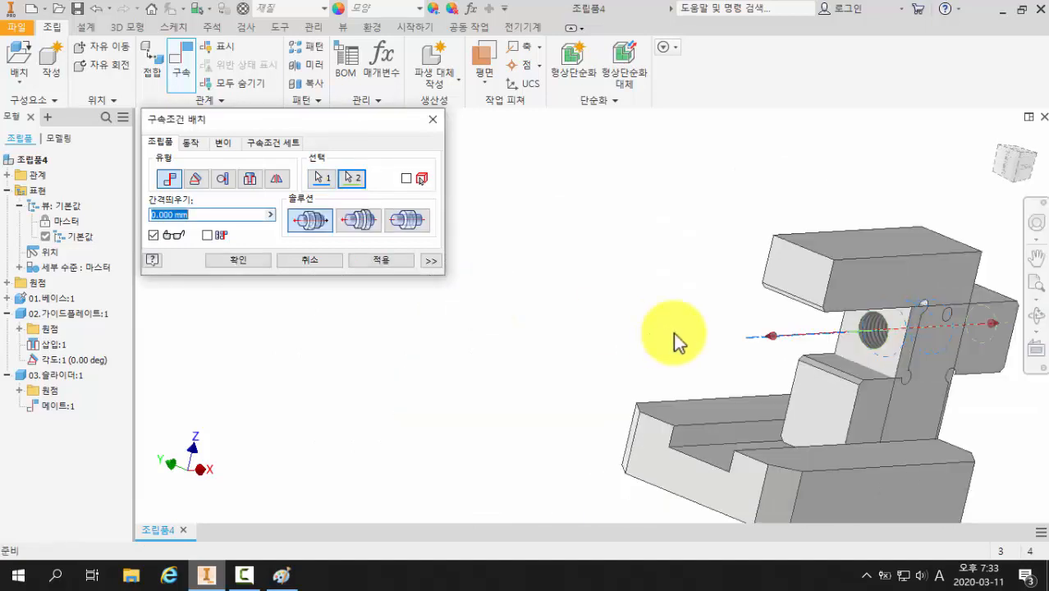
middle_click_drag(679, 340, 572, 277)
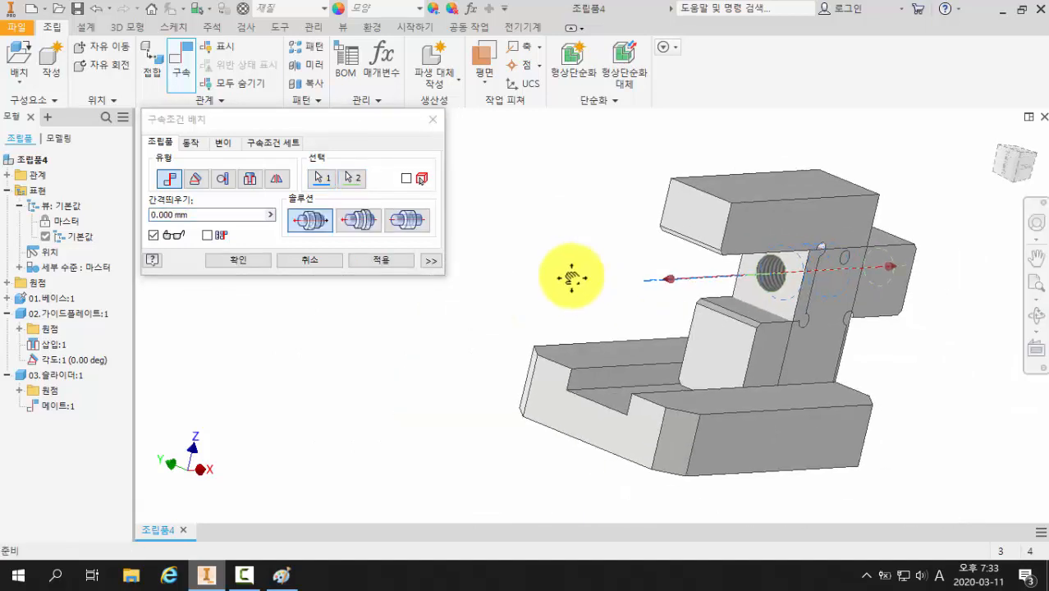
left_click(246, 261)
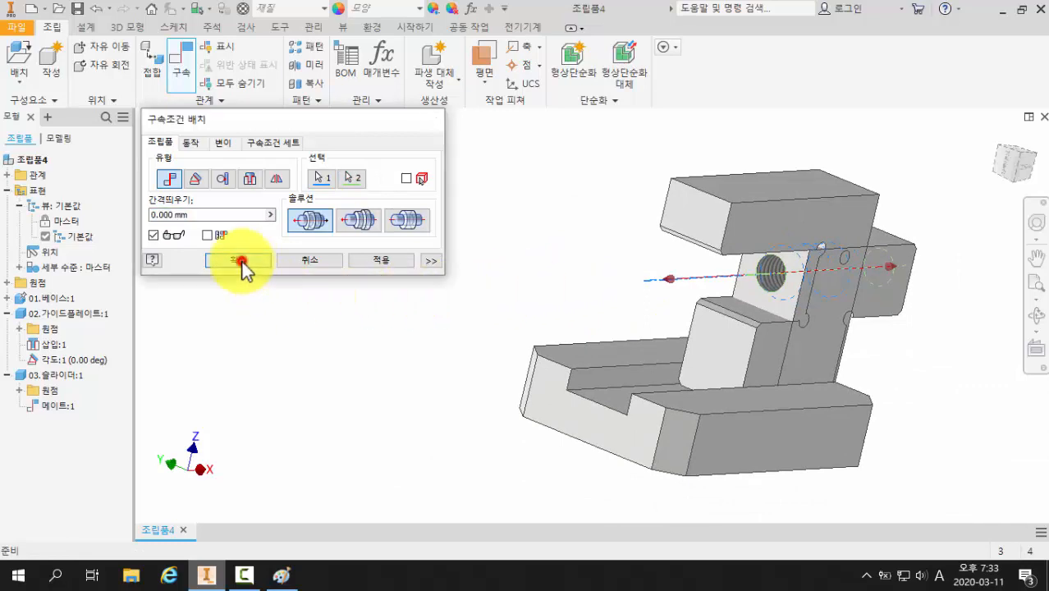
Test the slider's travel along the base groove by moving it back and forth, and inspect the assembly from both sides.
left_click_drag(898, 310, 743, 336)
middle_click_drag(868, 400, 686, 321, "shift")
left_click_drag(650, 276, 581, 261)
middle_click_drag(581, 261, 573, 345, "shift")
left_click_drag(557, 274, 625, 294)
middle_click_drag(625, 295, 685, 262, "shift")
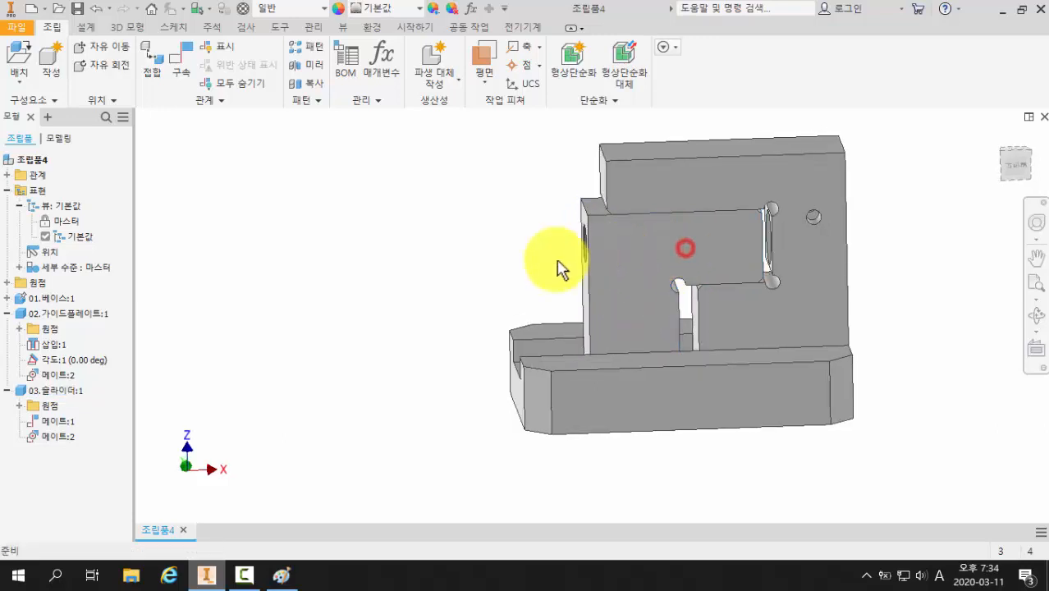
left_click_drag(662, 244, 499, 236)
left_click(370, 250)
left_click_drag(580, 248, 685, 250)
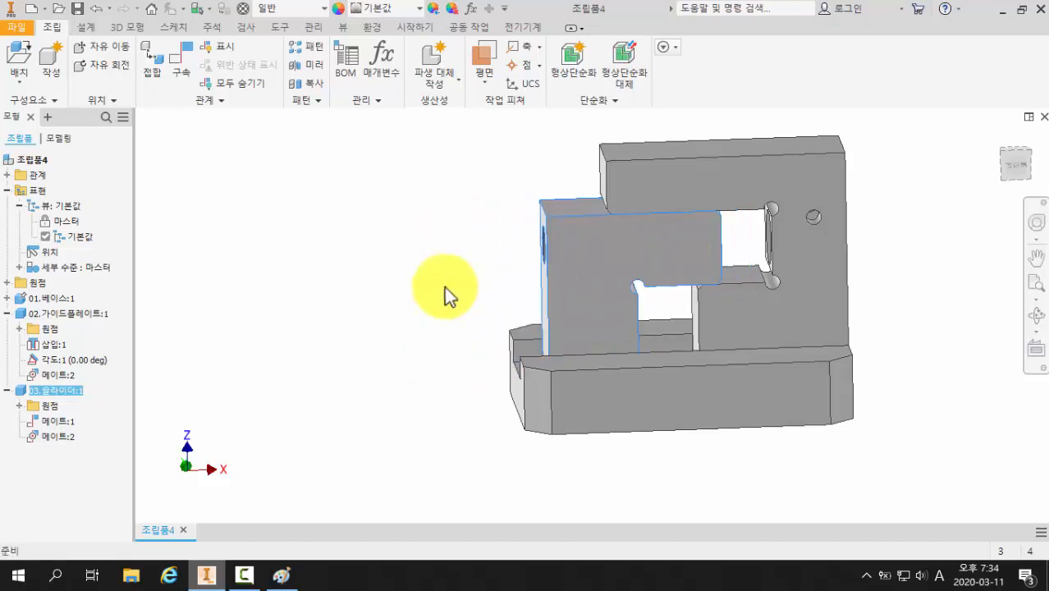
left_click(444, 286)
middle_click_drag(484, 291, 351, 324, "shift")
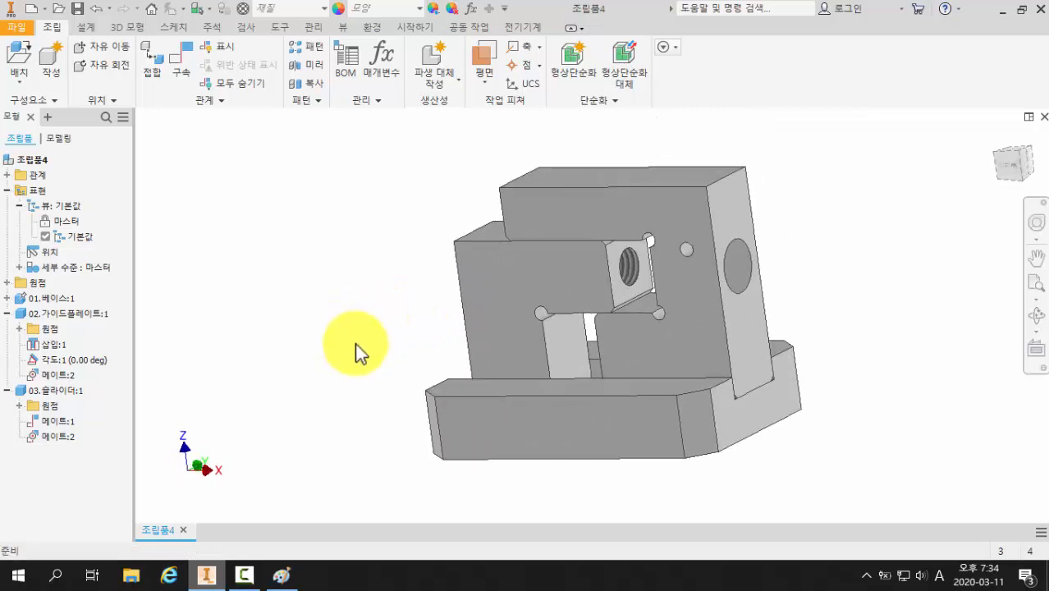
In Paint, trace the lead screw's path into the slider and its turning direction in red on the exploded drawing, and return to Inventor.
left_click(282, 574)
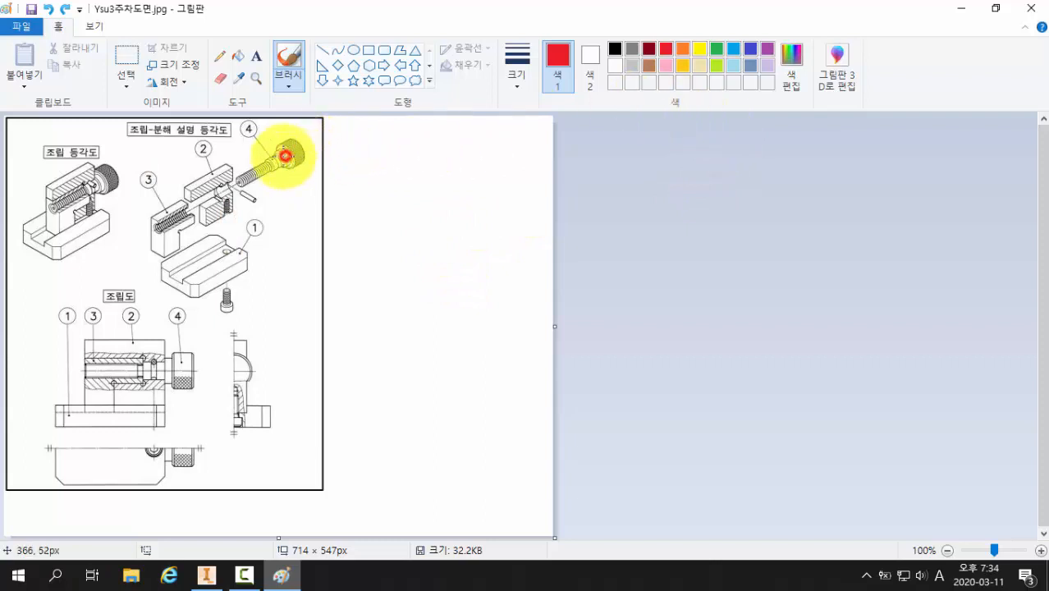
mouse_move(285, 155)
left_mouse_down()
mouse_move(161, 227)
mouse_move(282, 162)
mouse_move(301, 125)
mouse_move(319, 167)
mouse_move(284, 182)
left_mouse_up()
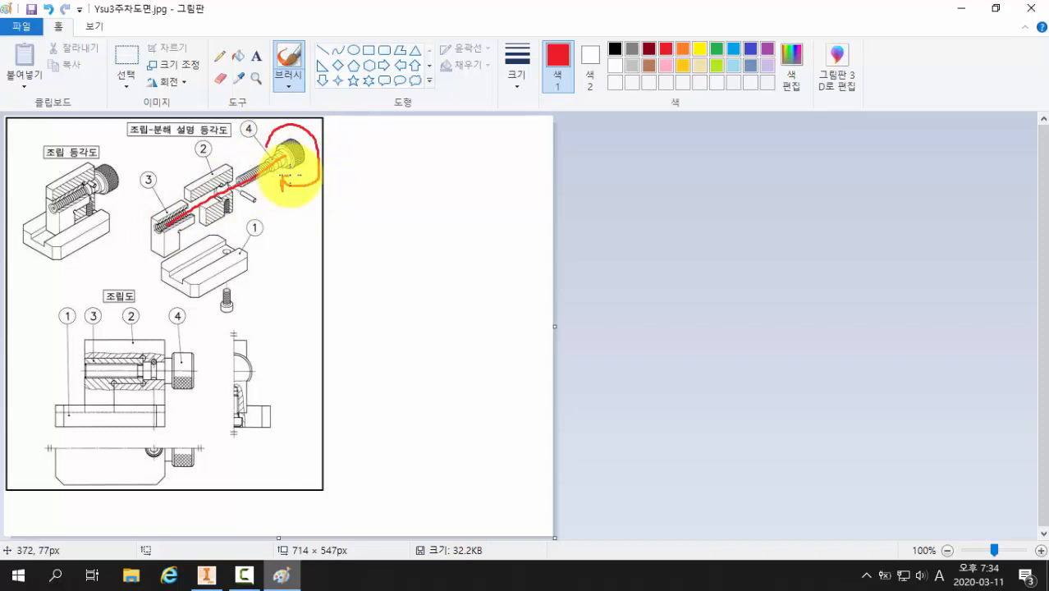
left_click(209, 576)
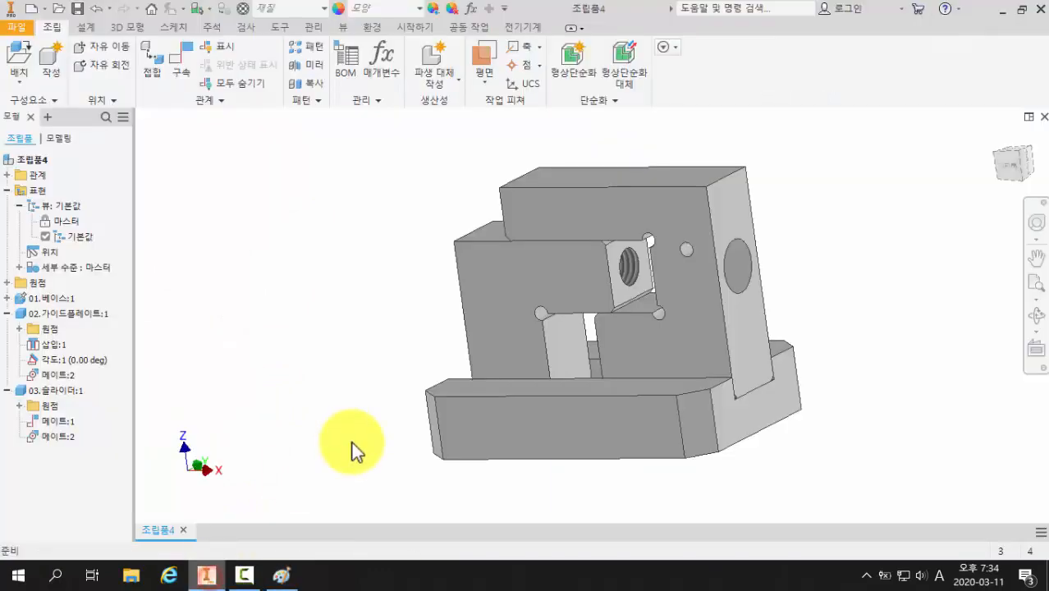
Place one instance of 04.리드스크류.ipt in the assembly beside the guide plate.
left_click(18, 61)
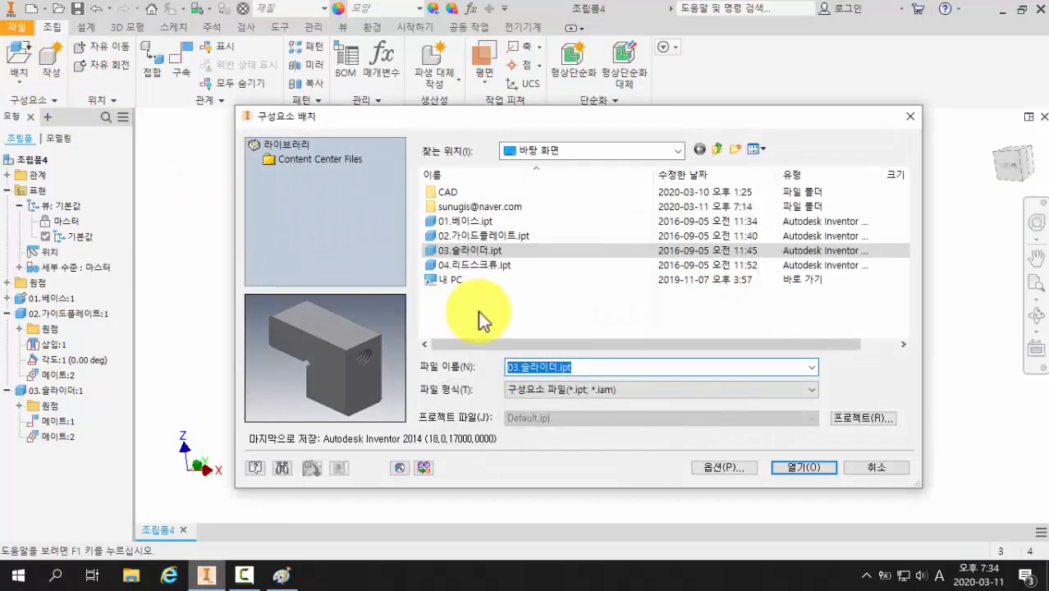
left_click(479, 266)
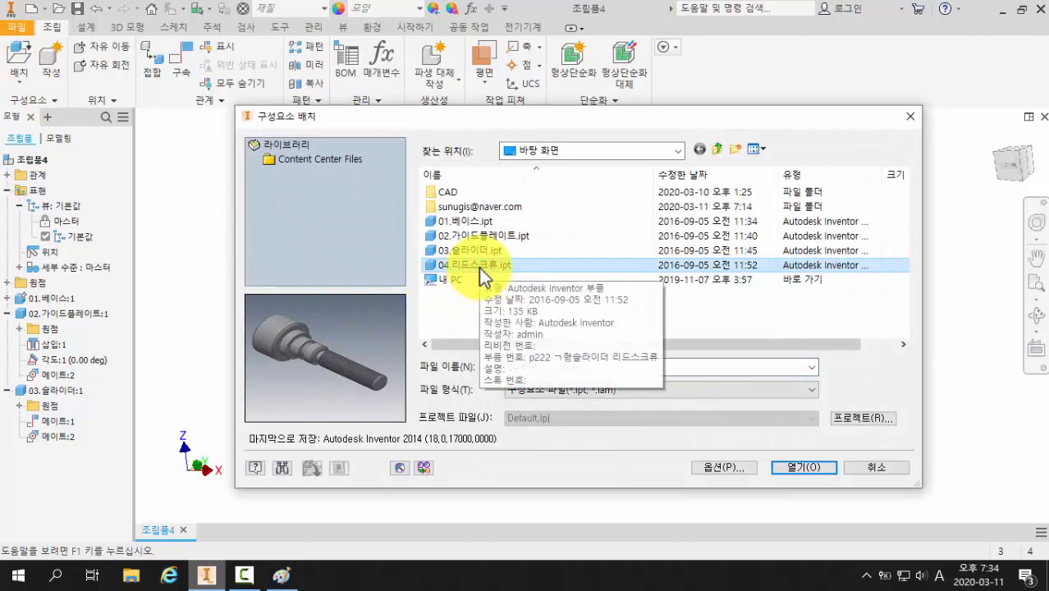
left_click(813, 470)
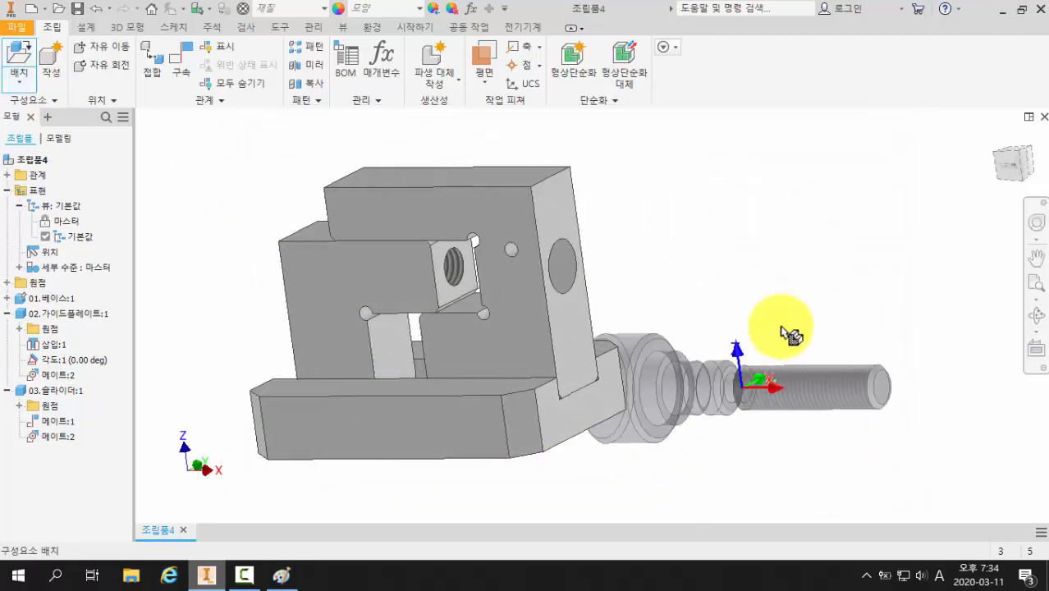
left_click(800, 295)
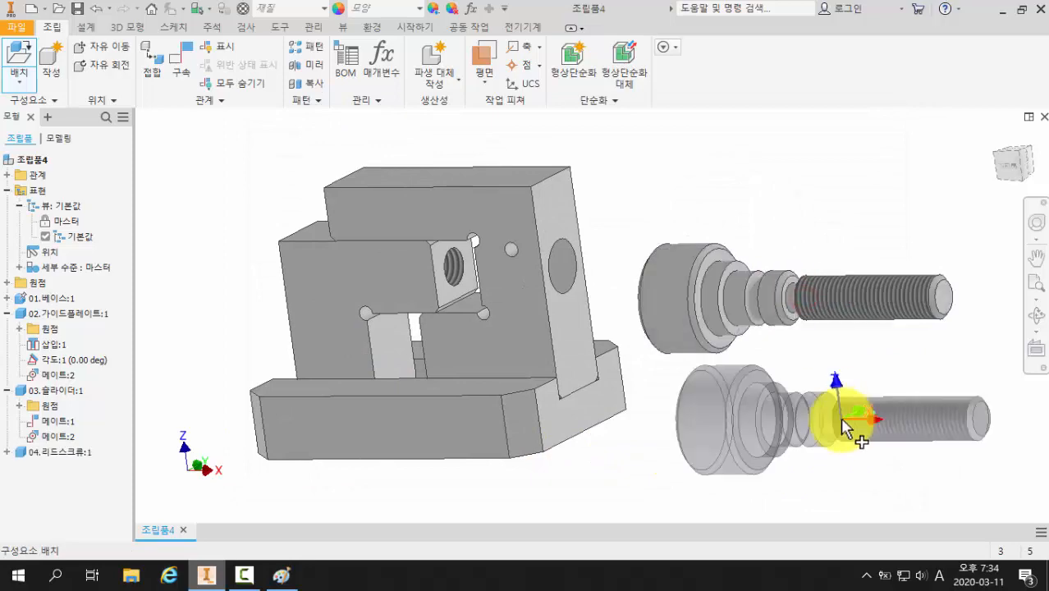
key("Escape")
key("F4")
left_click_drag(676, 367, 703, 358)
key("Escape")
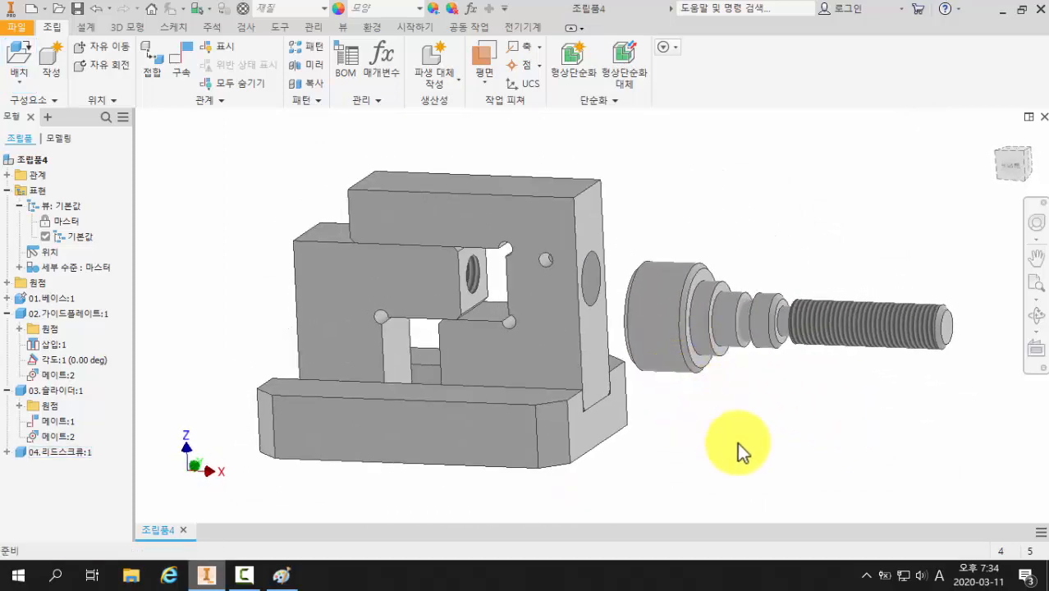
Move the lead screw away from the guide plate and free-rotate it so its threaded end points towards the large hole.
left_click_drag(754, 328, 831, 329)
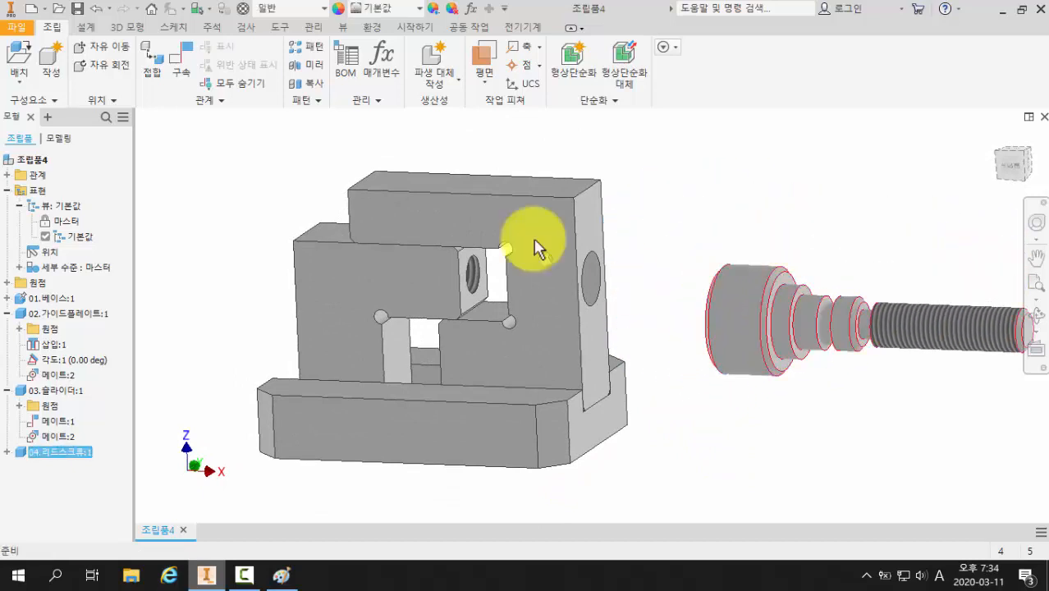
left_click(104, 65)
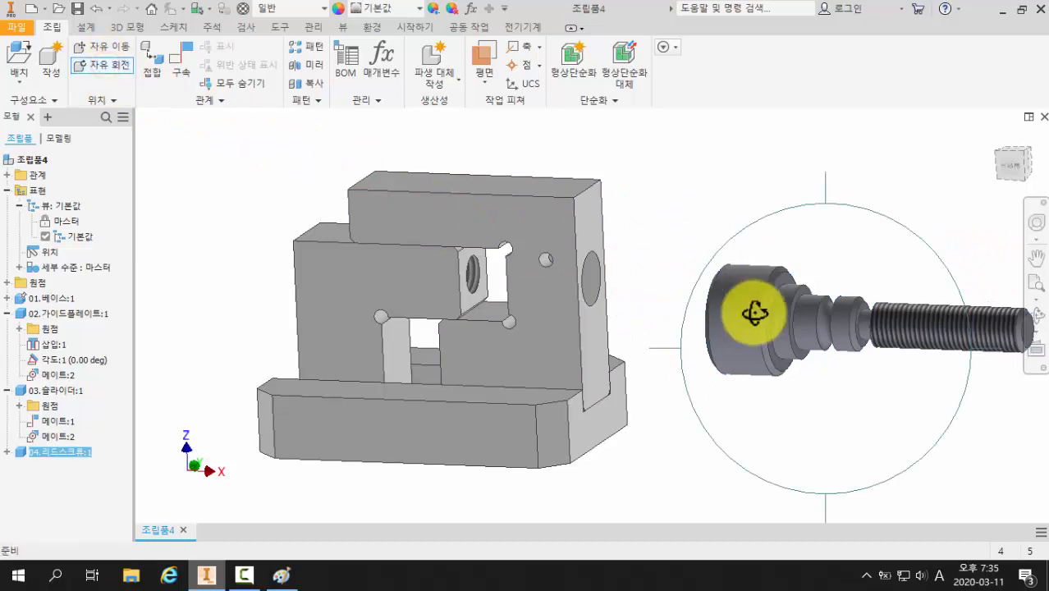
left_click_drag(754, 313, 888, 378)
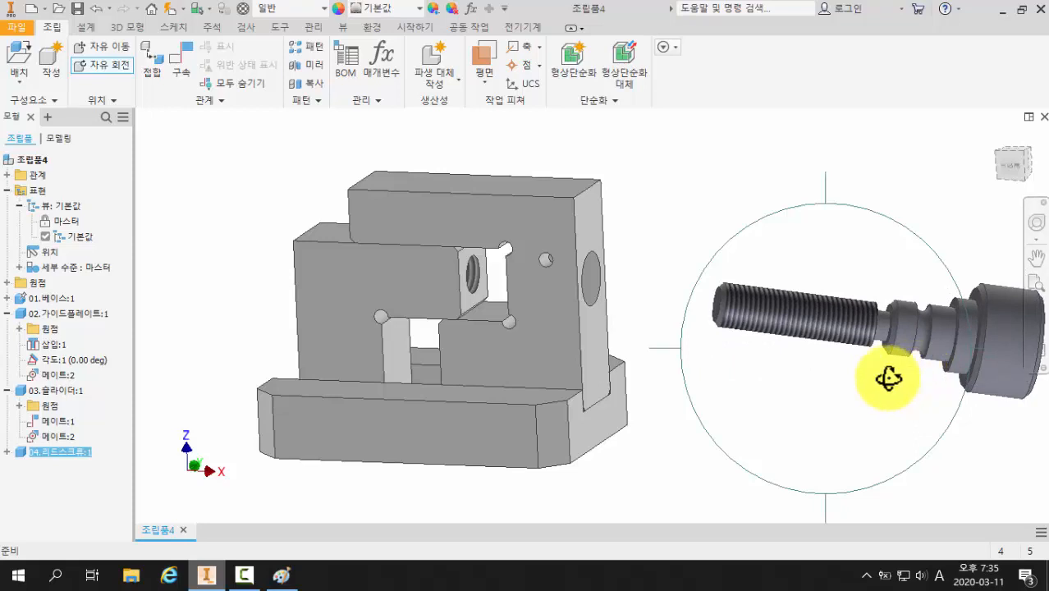
key("Escape")
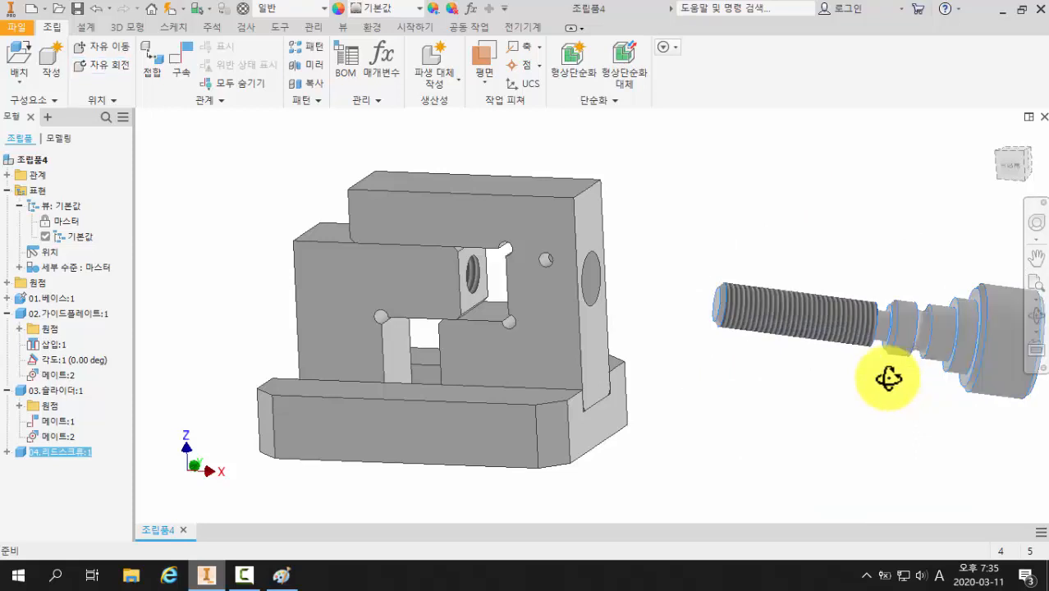
left_click(827, 429)
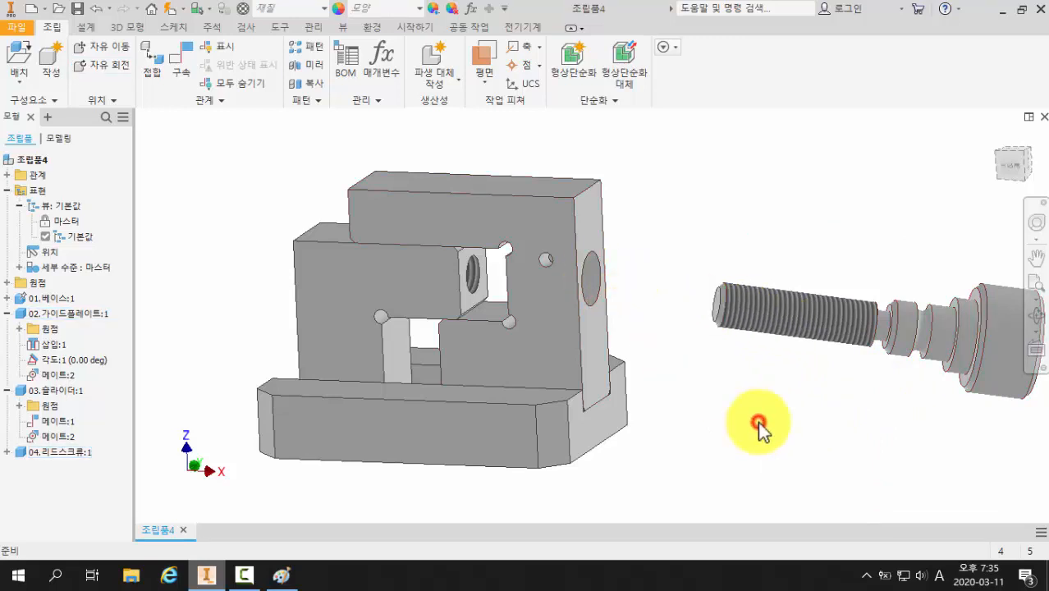
middle_click_drag(758, 424, 739, 403)
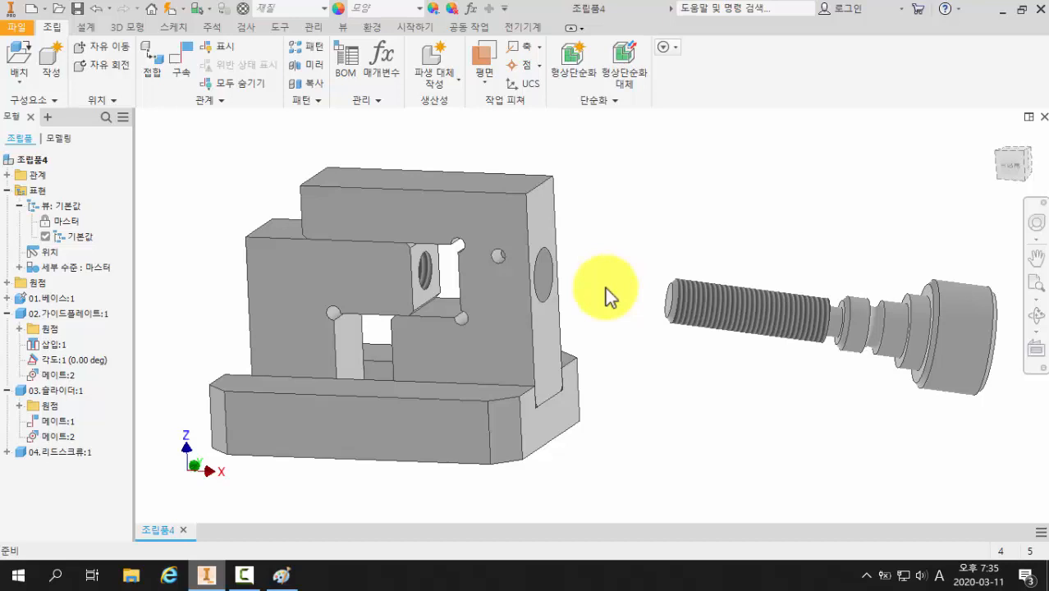
Add an opposed insert constraint with 0 mm offset between the edge of the guide plate's large hole and the lead screw's shoulder edge.
left_click(188, 64)
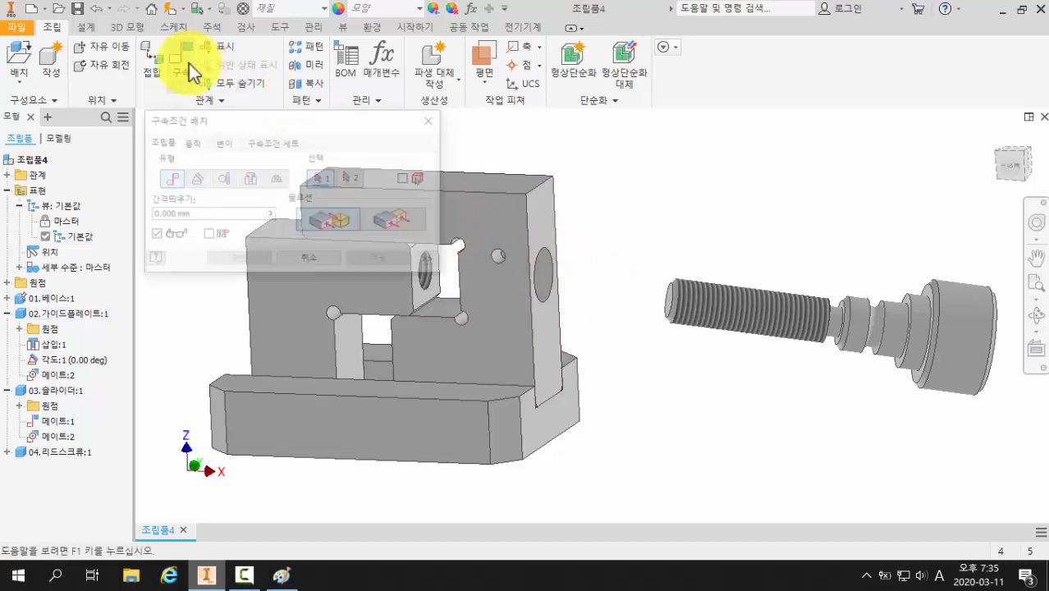
left_click(250, 179)
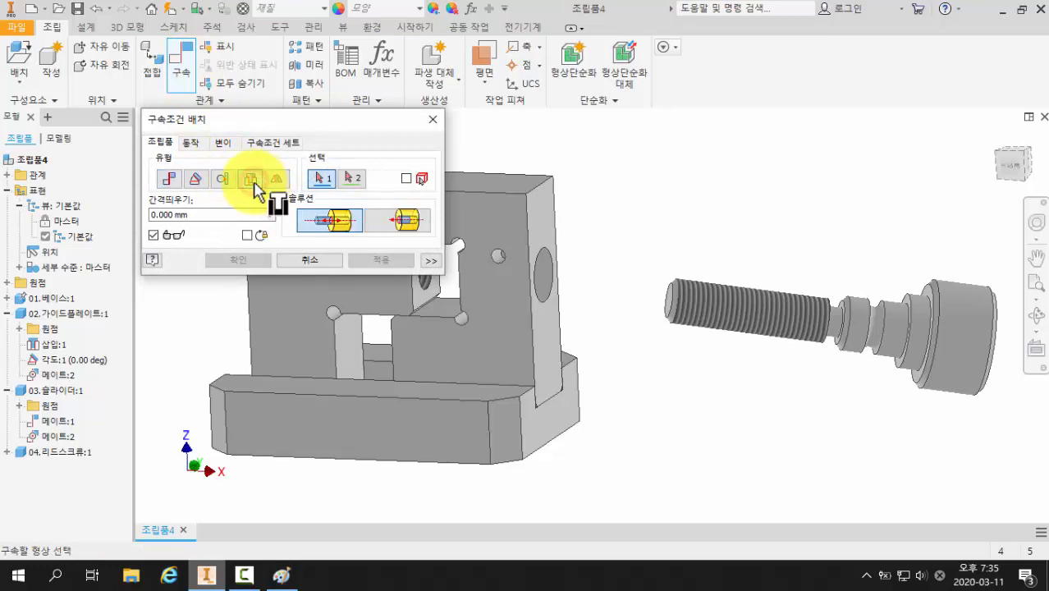
left_click(547, 262)
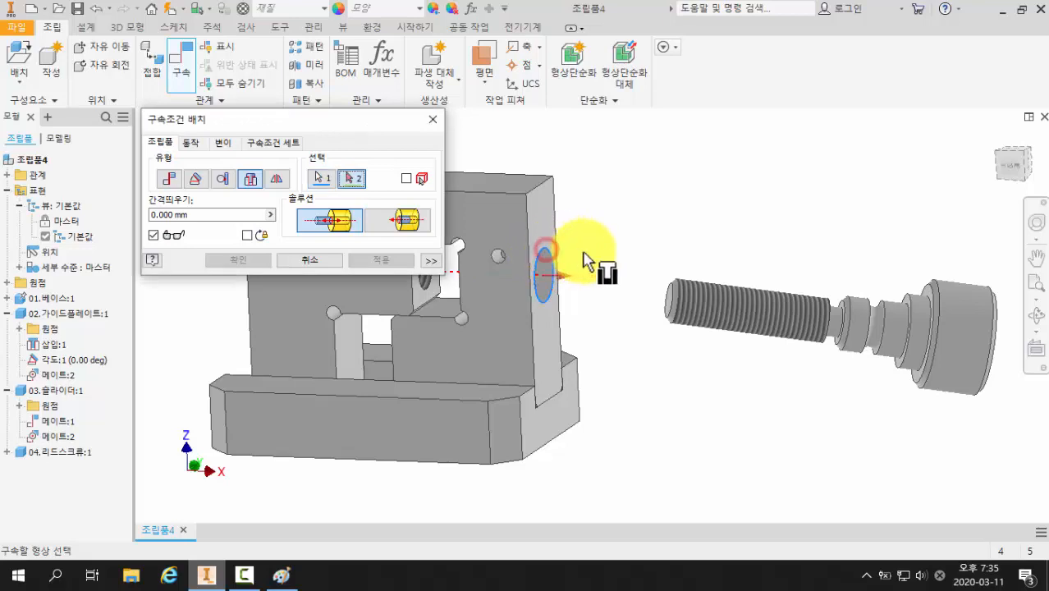
left_click(909, 297)
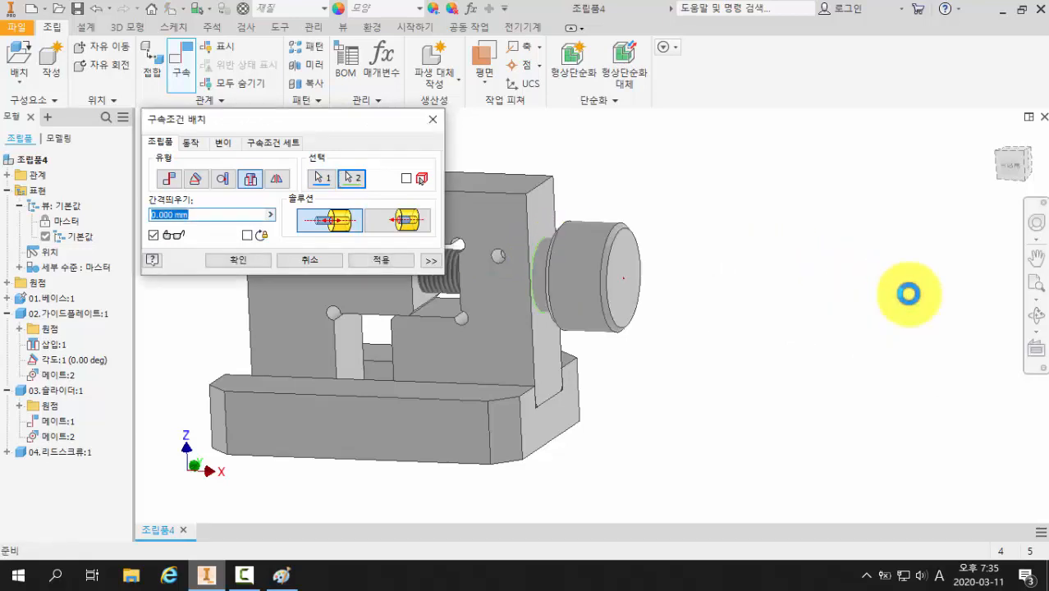
left_click(257, 267)
Test whether the inserted lead screw can turn in the guide plate, and inspect its seating in the hole.
left_click(611, 255)
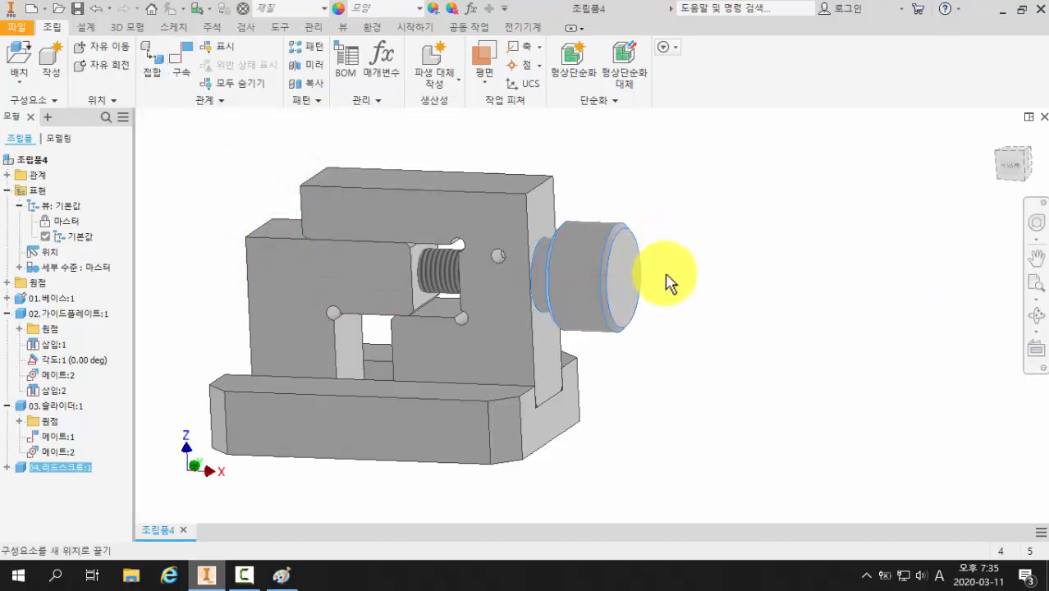
left_click_drag(666, 279, 577, 316)
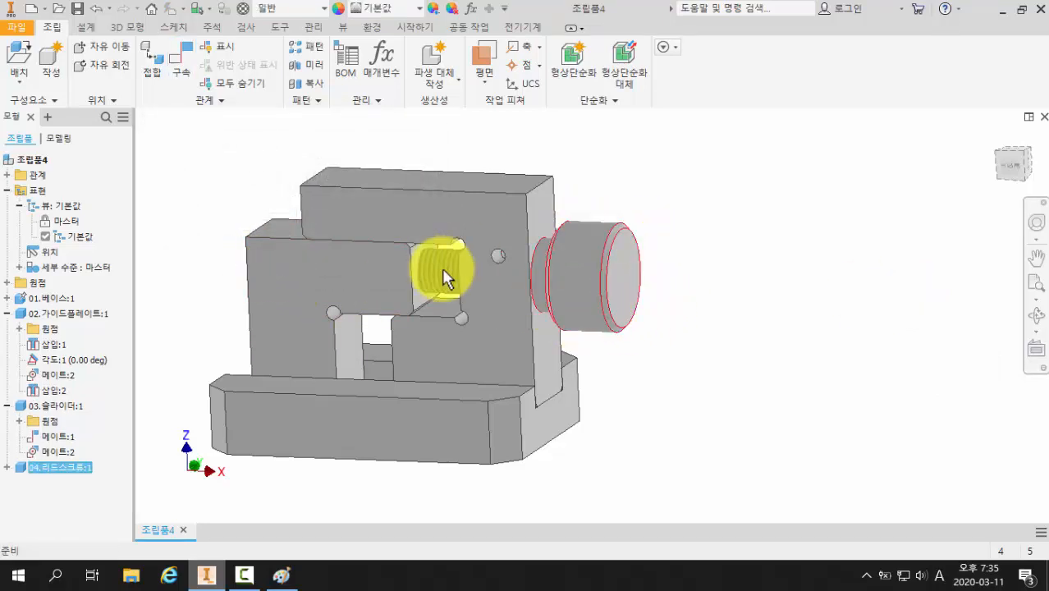
scroll(443, 279, "up", 3)
left_click_drag(705, 279, 901, 327)
scroll(853, 327, "down", 2)
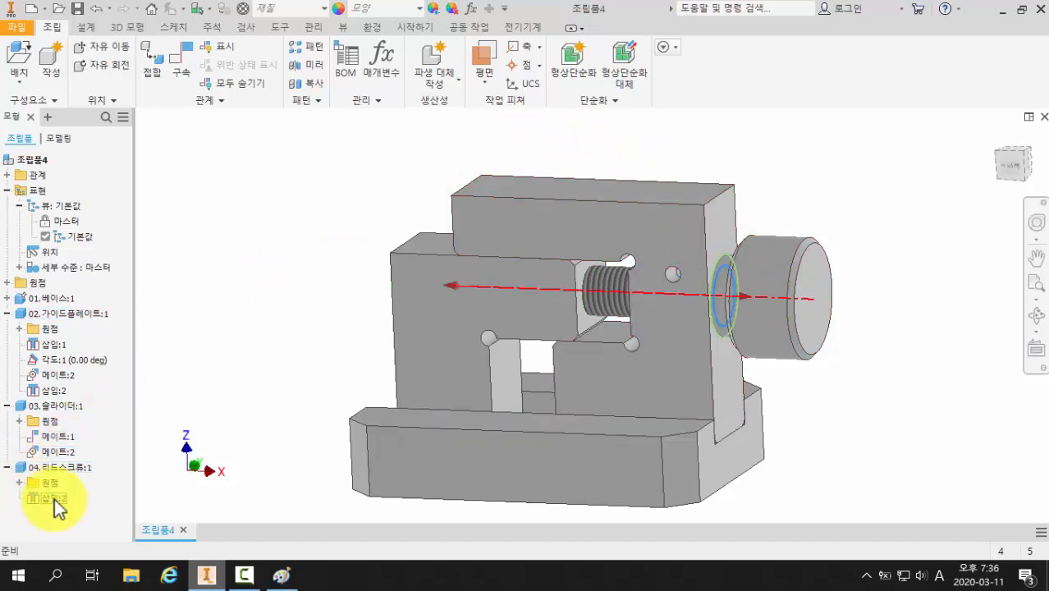
Delete the lead screw's insert constraint and pull the screw back out of the guide plate.
right_click(54, 498)
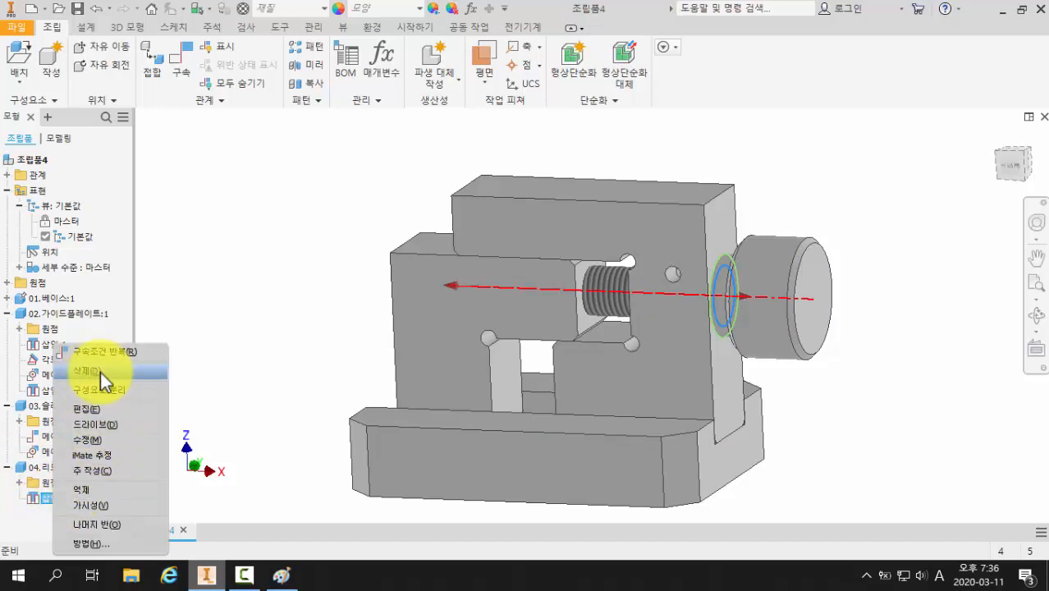
left_click(101, 372)
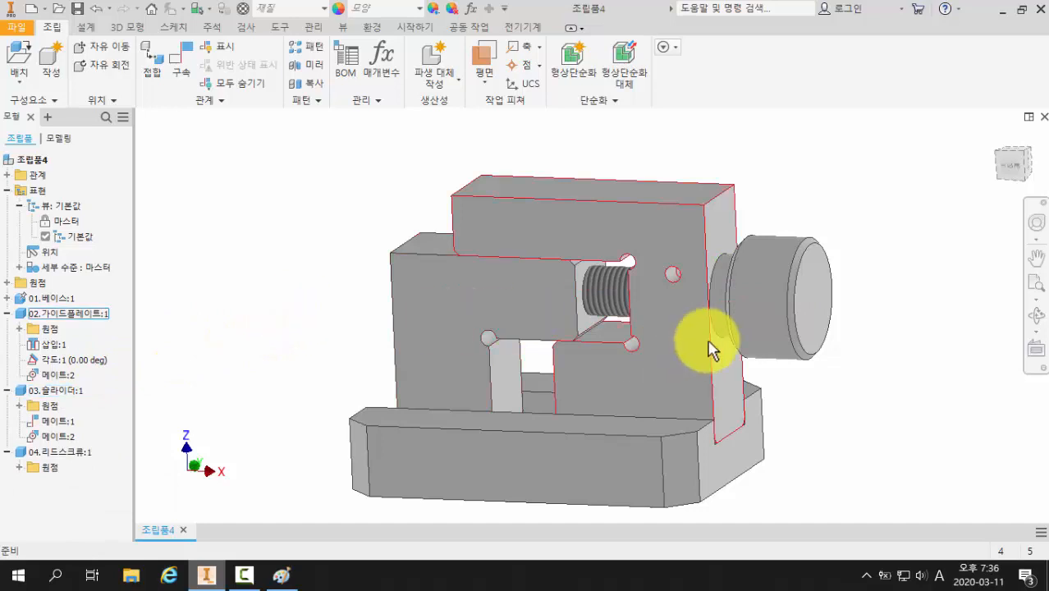
left_click_drag(754, 327, 941, 293)
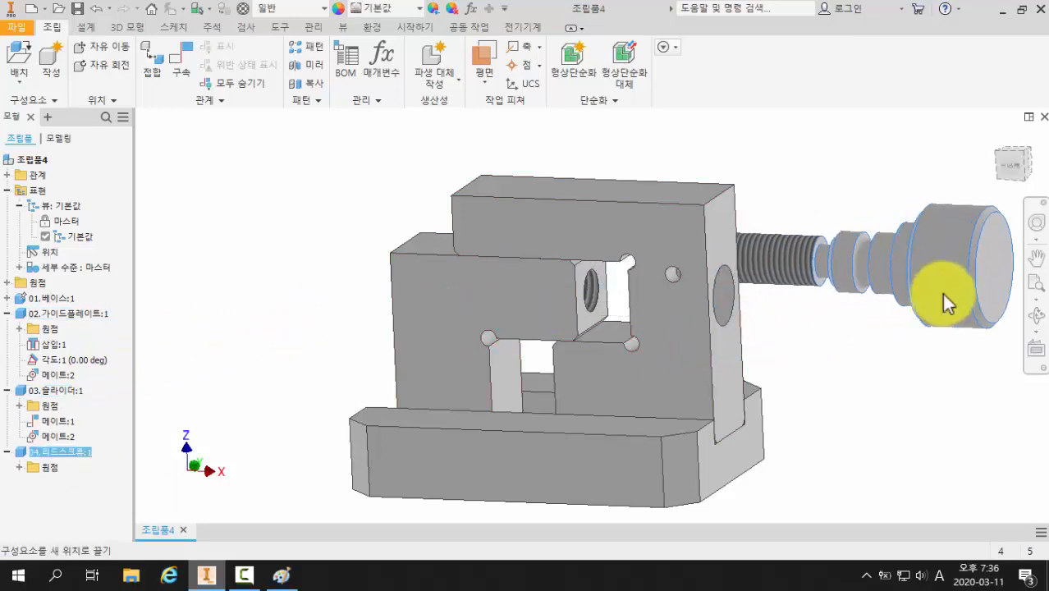
left_click(914, 371)
middle_click_drag(872, 363, 800, 368)
left_click_drag(854, 327, 876, 333)
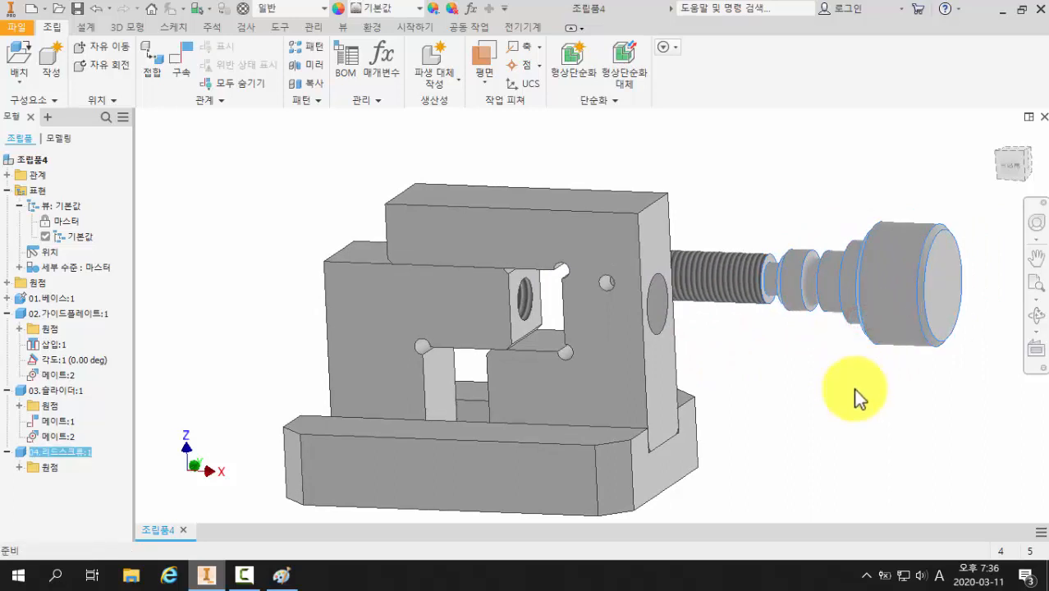
left_click(851, 393)
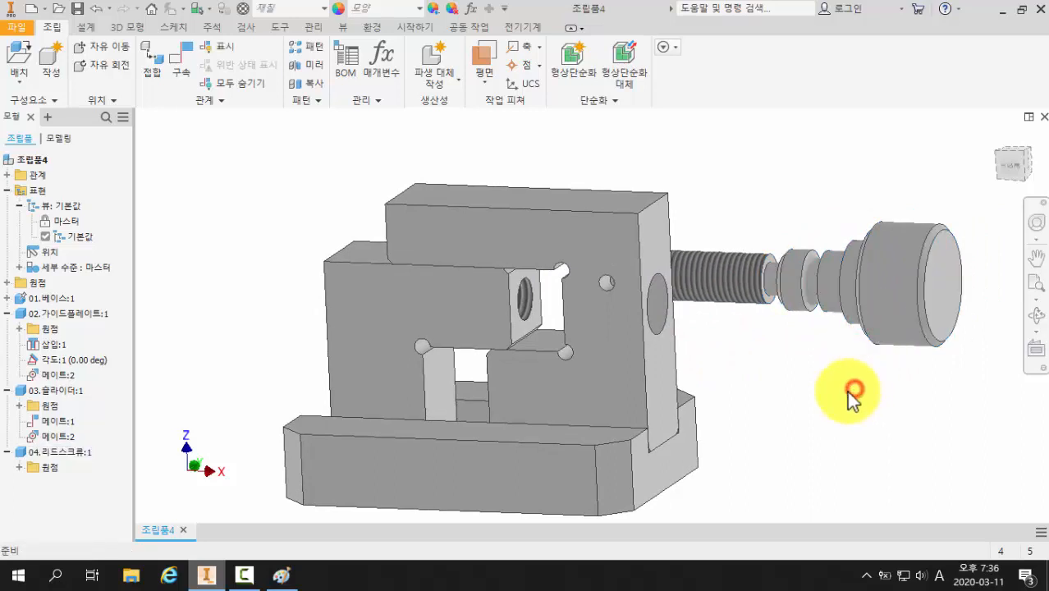
Mate the lead screw's axis to the axis of the guide plate's large hole, aligned with 0 mm offset, and test its movement.
left_click(180, 65)
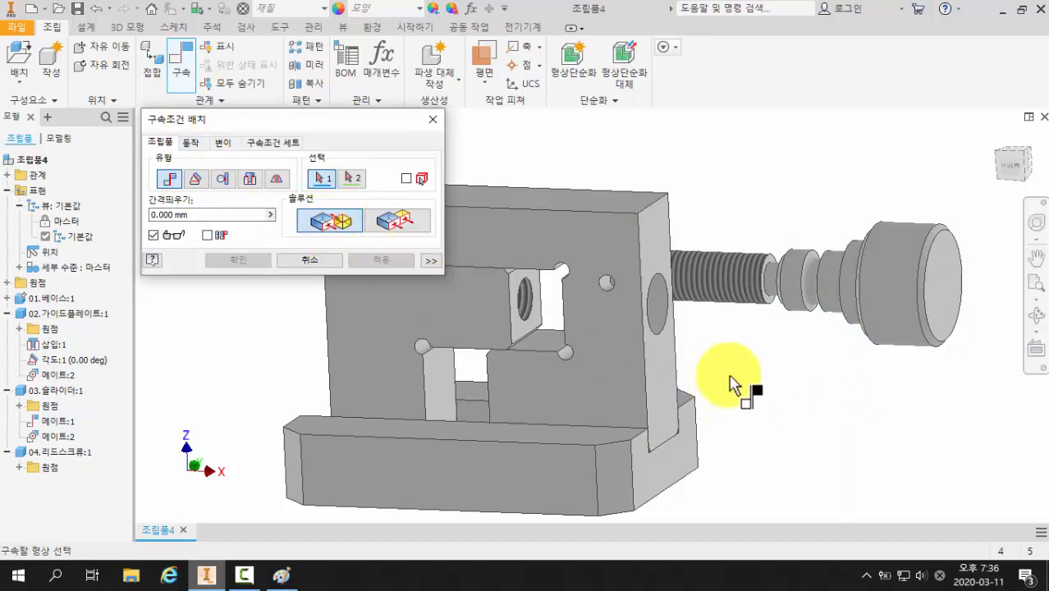
left_click(723, 300)
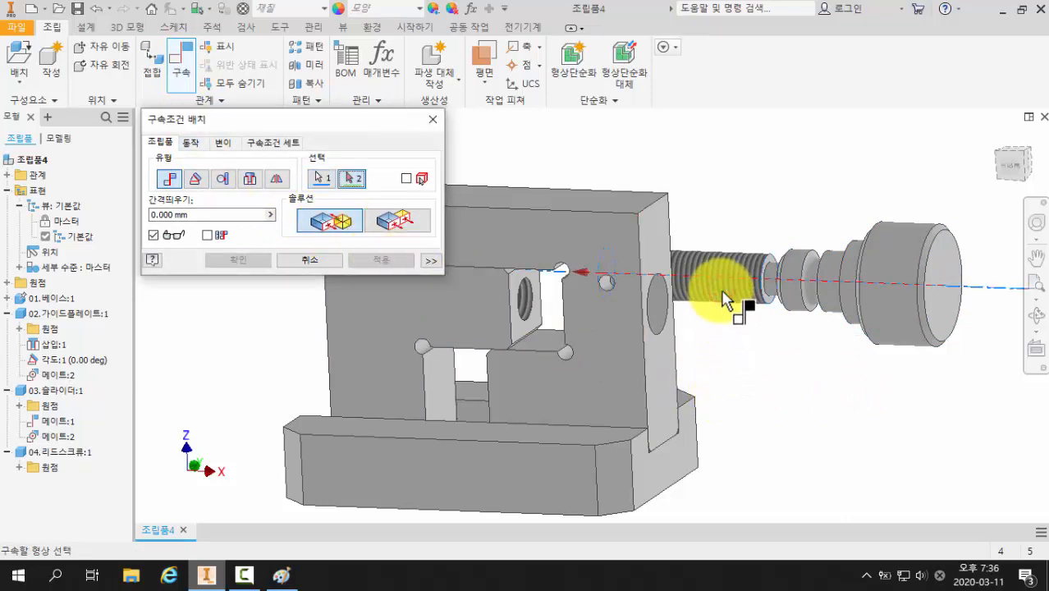
left_click(657, 322)
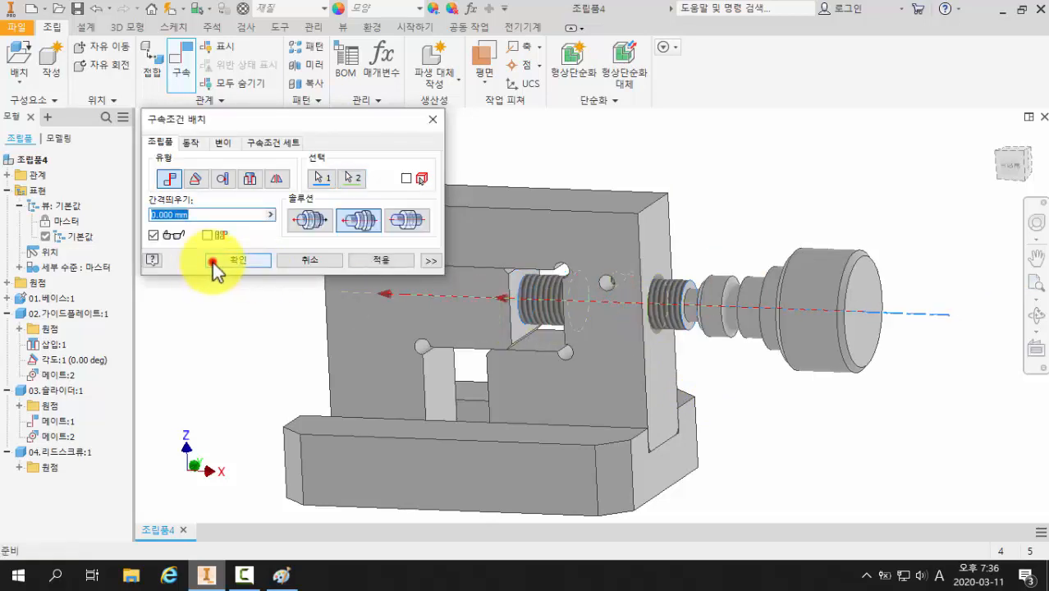
left_click(218, 262)
left_click_drag(763, 328, 745, 228)
left_click(751, 227)
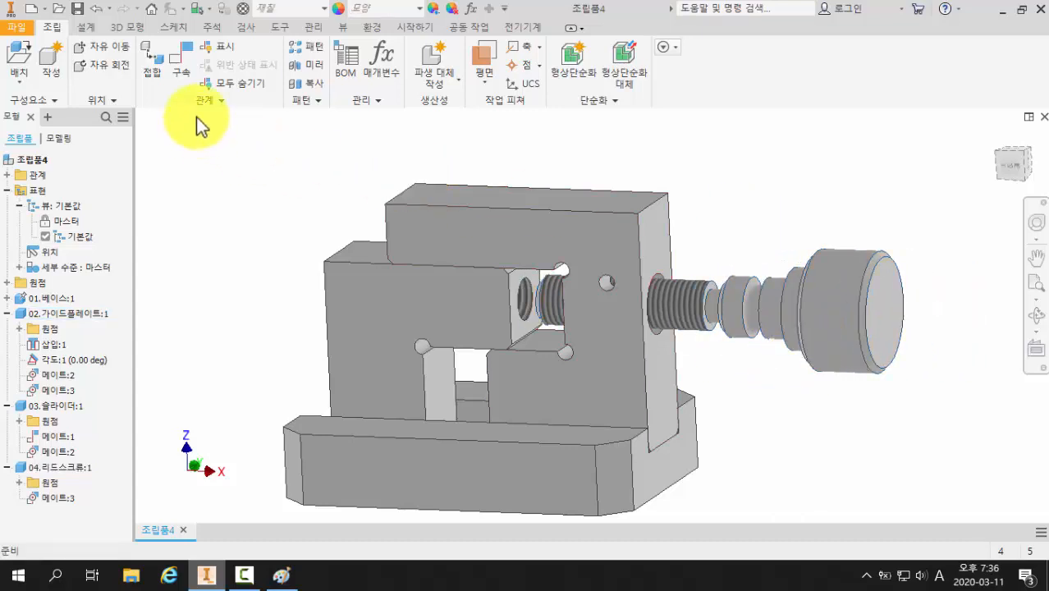
left_click(185, 75)
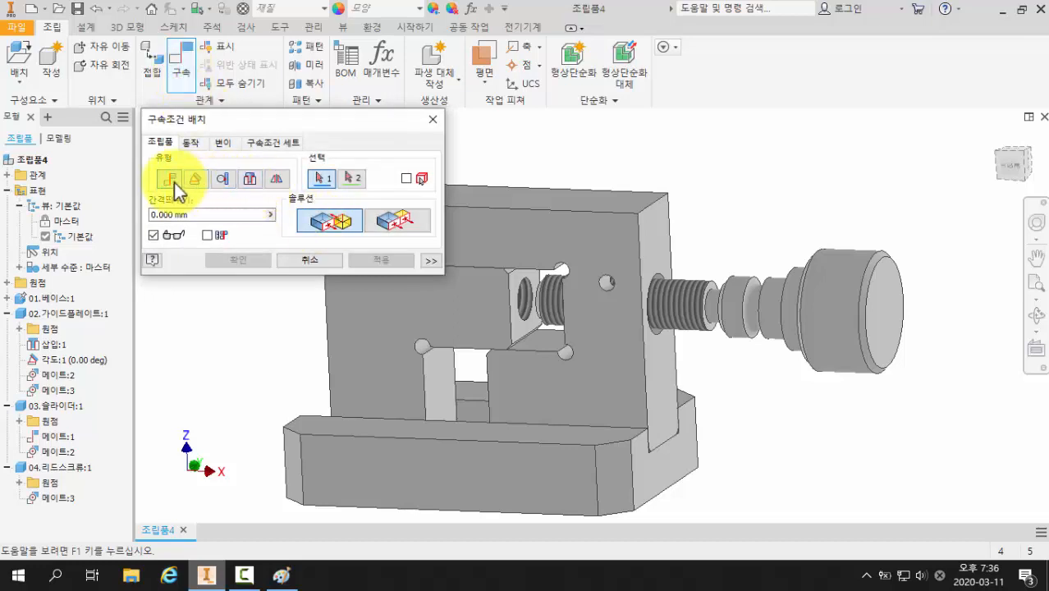
scroll(683, 386, "up", 3)
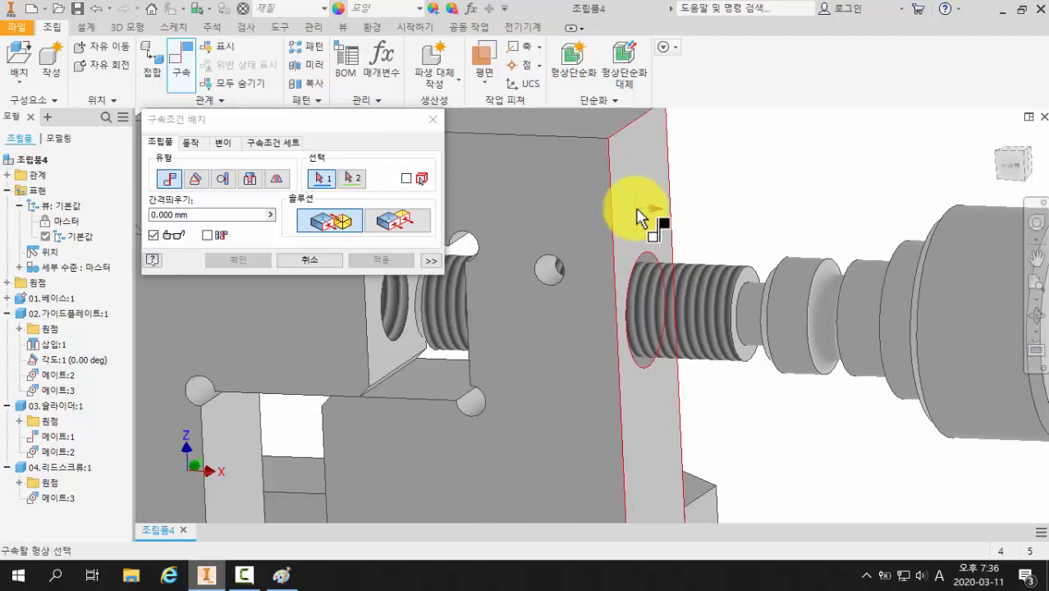
middle_click_drag(707, 246, 868, 266, "shift")
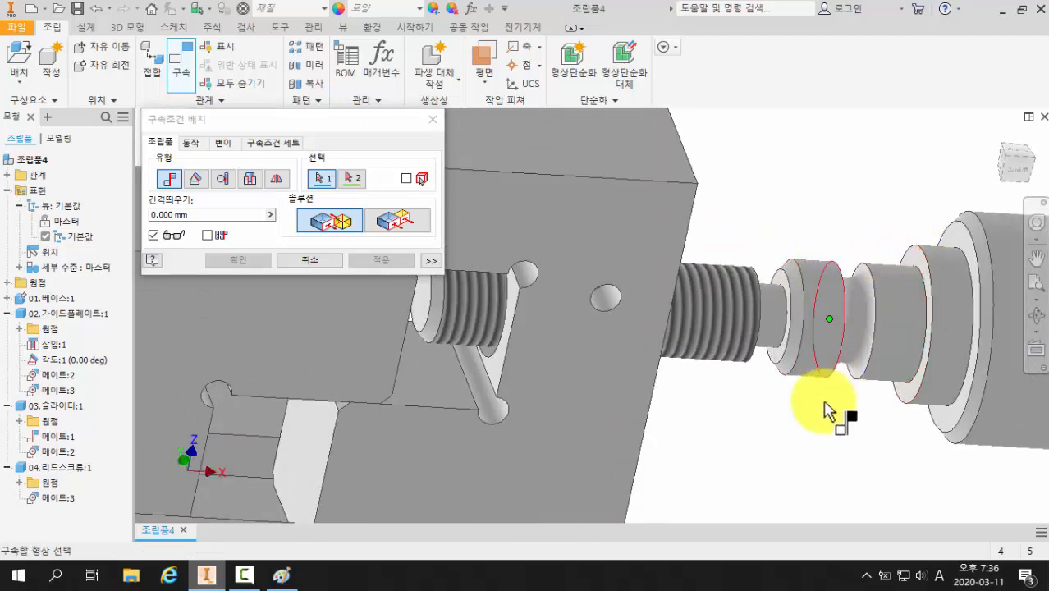
middle_click_drag(824, 412, 739, 385, "shift")
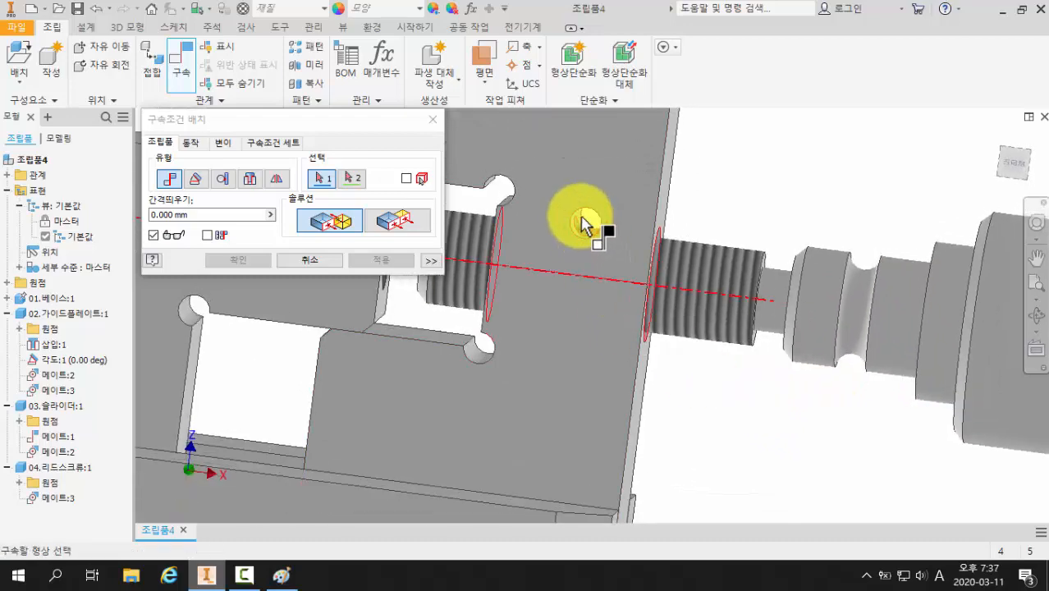
middle_click_drag(590, 284, 581, 291, "shift")
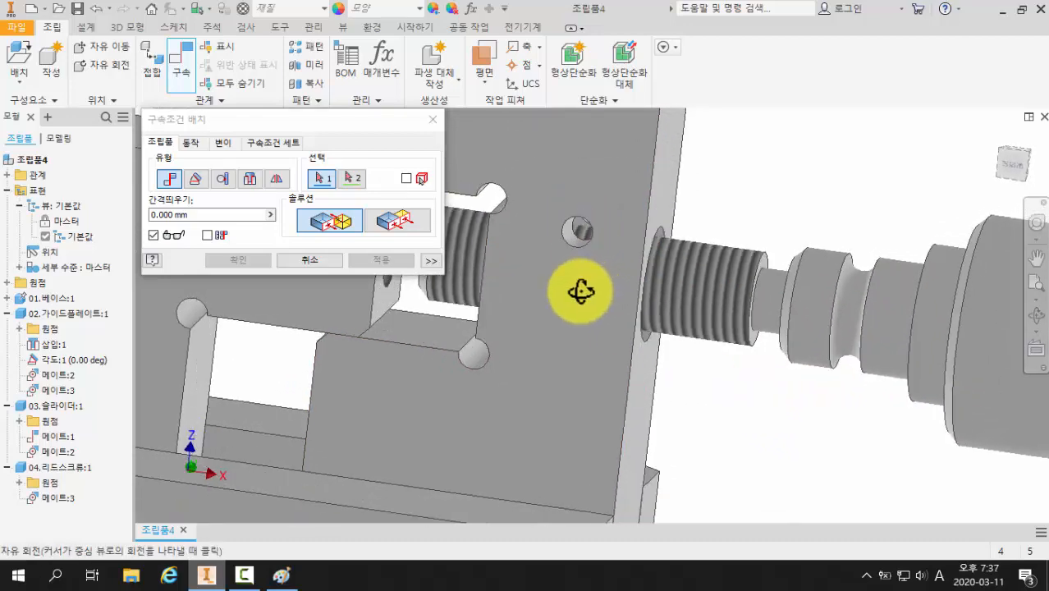
left_click(572, 238)
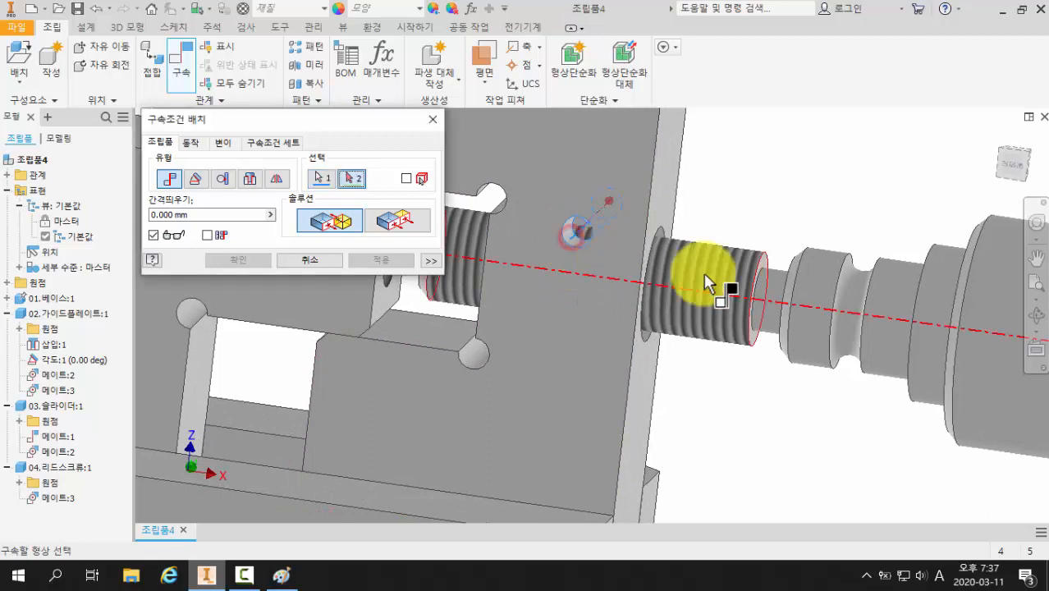
left_click(858, 287)
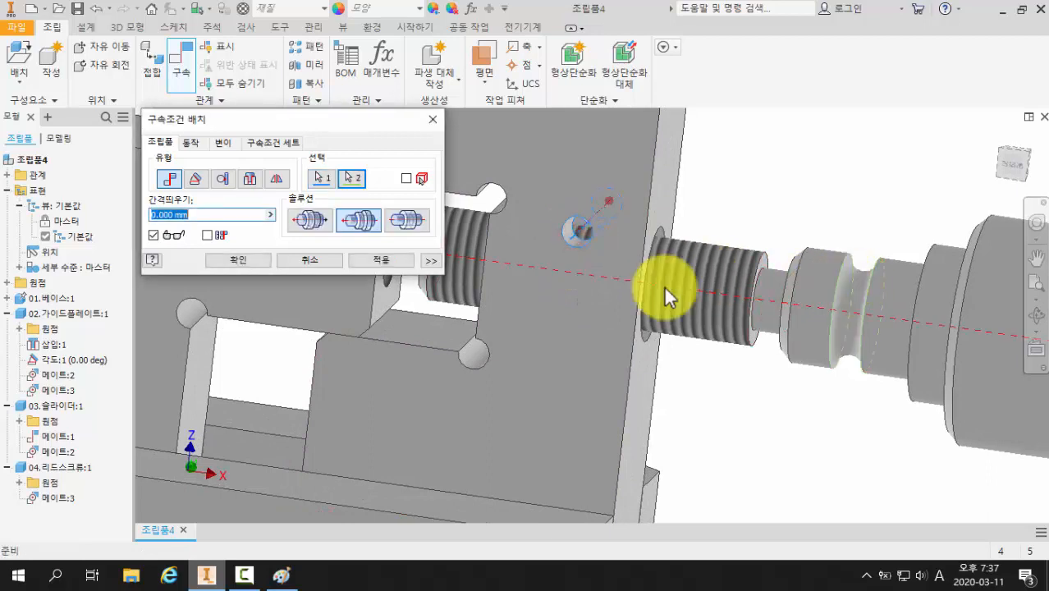
left_click(328, 261)
Mate the guide plate's outer face around the large hole to the lead screw's shoulder face with 0 mm offset.
mouse_move(710, 393)
middle_mouse_down("shift")
mouse_move(716, 381)
mouse_move(730, 391)
middle_mouse_up("shift")
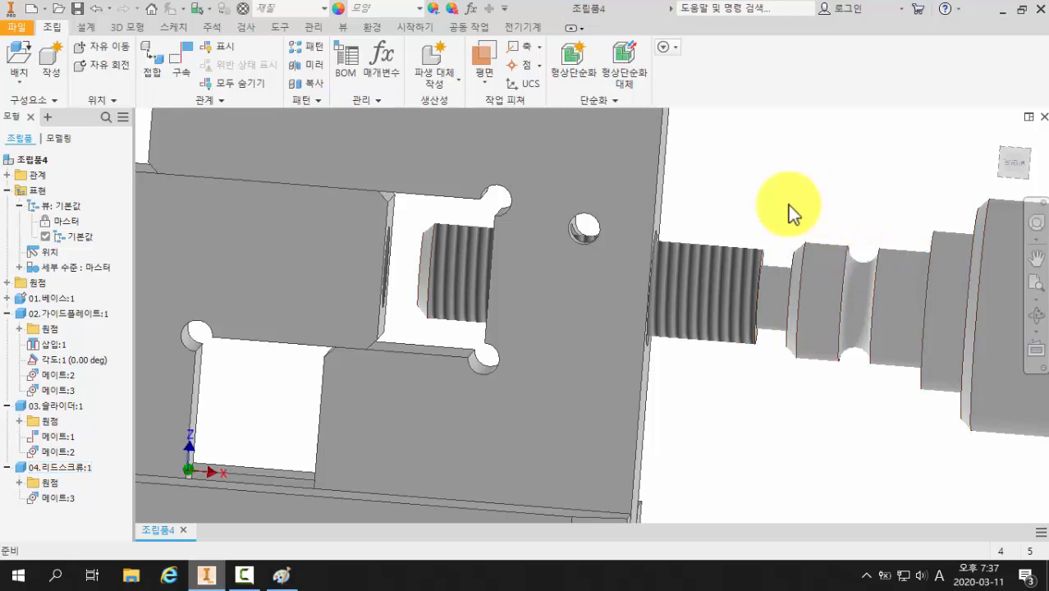
middle_click_drag(737, 208, 672, 197, "shift")
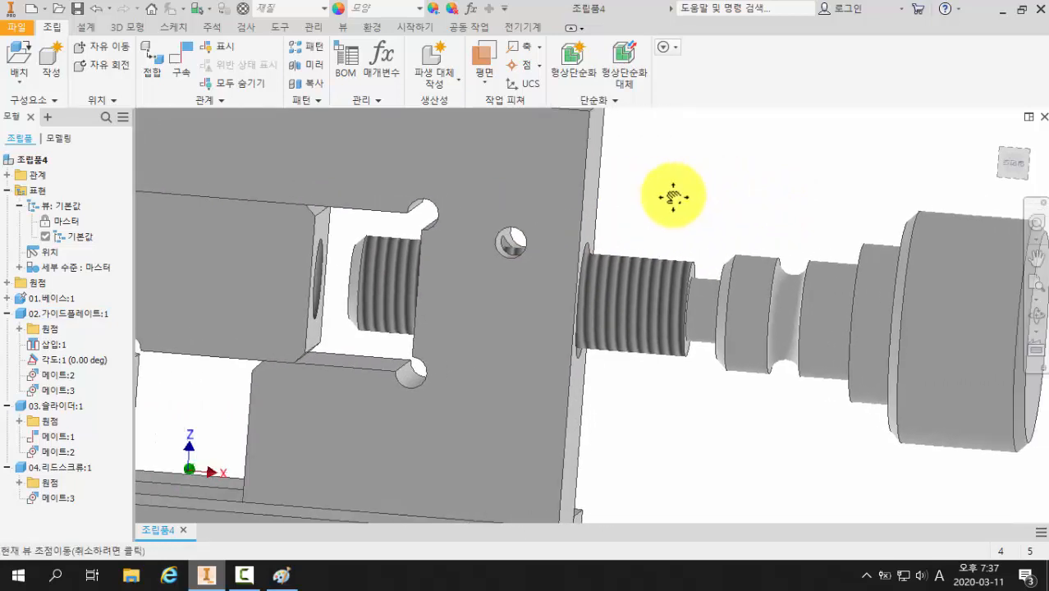
left_click(182, 72)
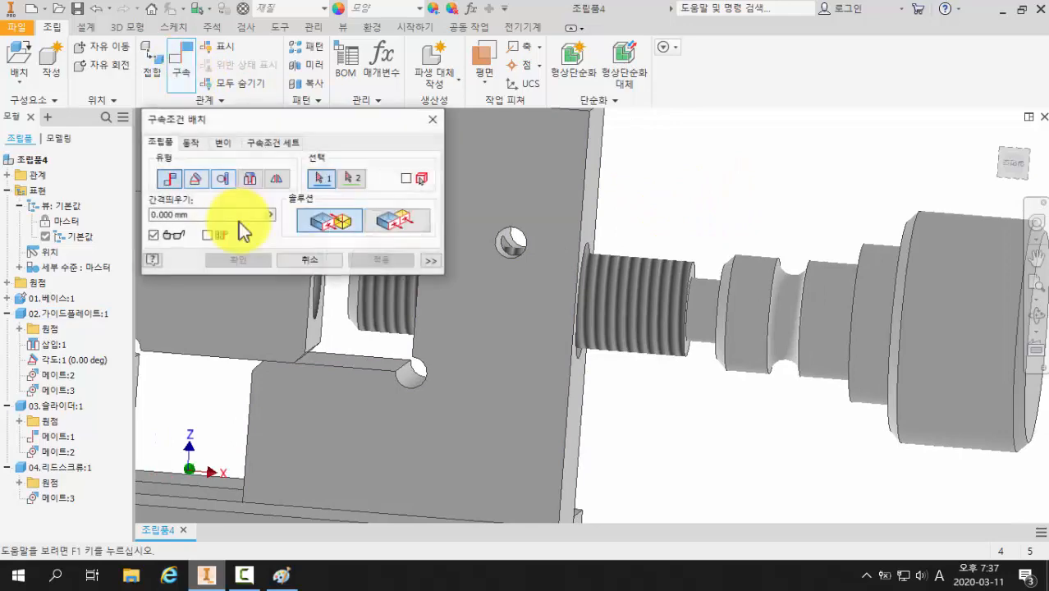
middle_click_drag(693, 210, 737, 210)
left_click(597, 176)
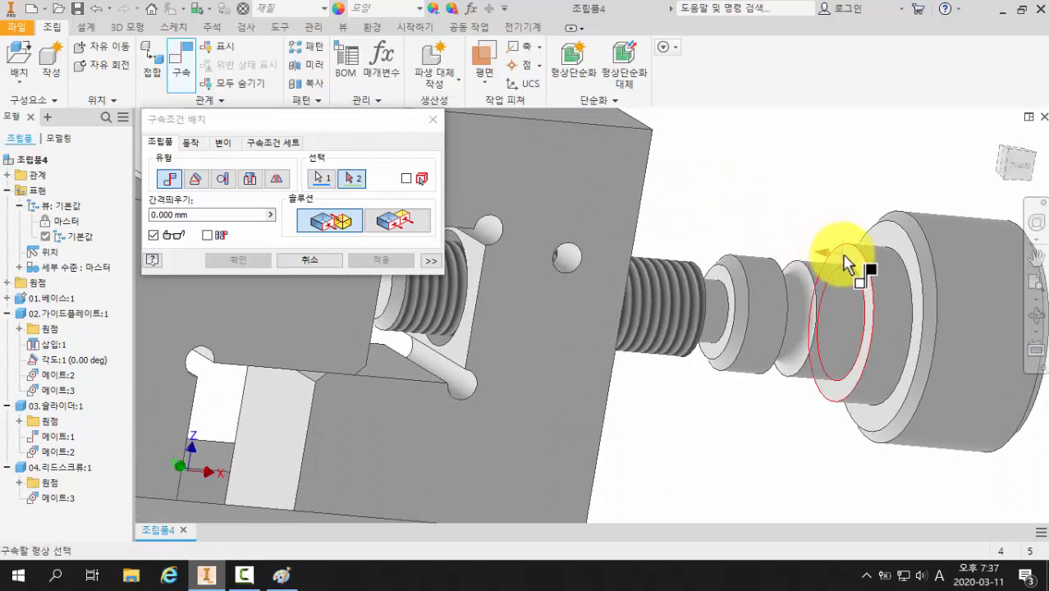
left_click(844, 259)
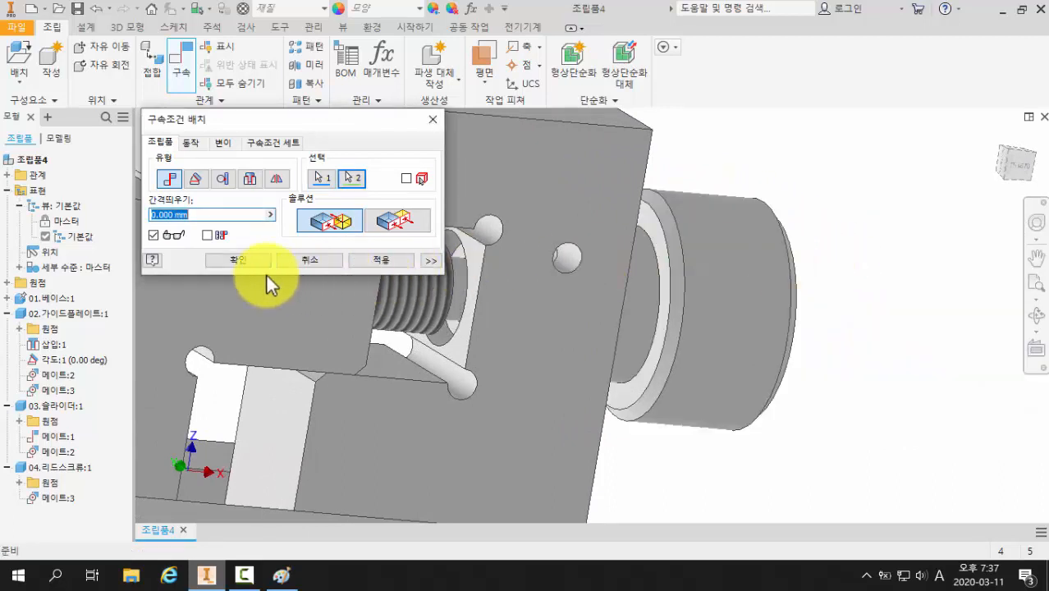
left_click(237, 259)
Test the lead screw's rotation and the slider's travel along the guide plate independently of each other.
middle_click_drag(319, 290, 558, 282, "shift")
scroll(557, 283, "down", 3)
scroll(509, 275, "up", 3)
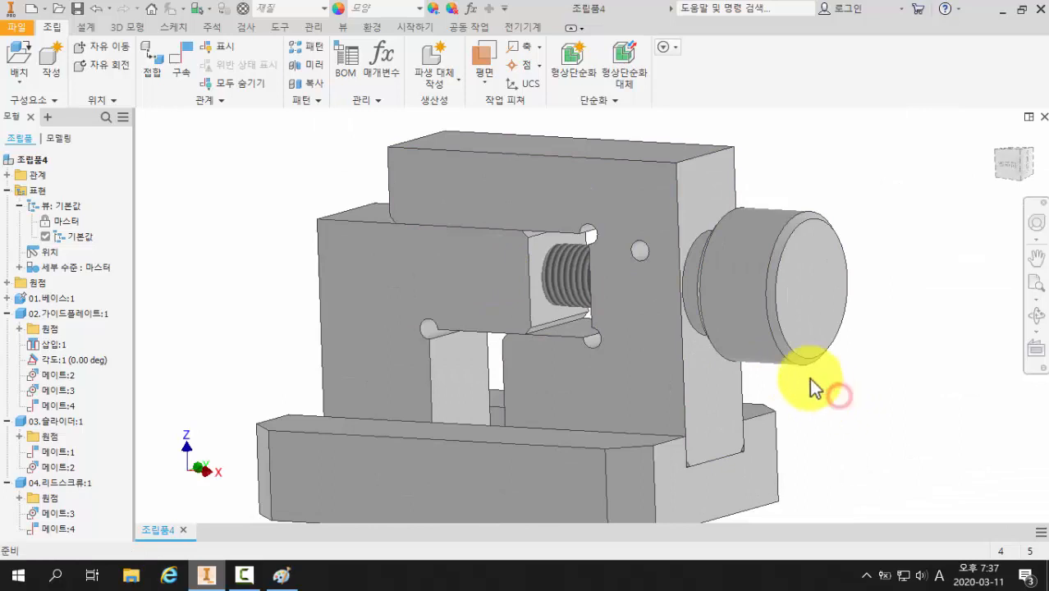
left_click_drag(763, 312, 404, 265)
left_click_drag(300, 276, 389, 305)
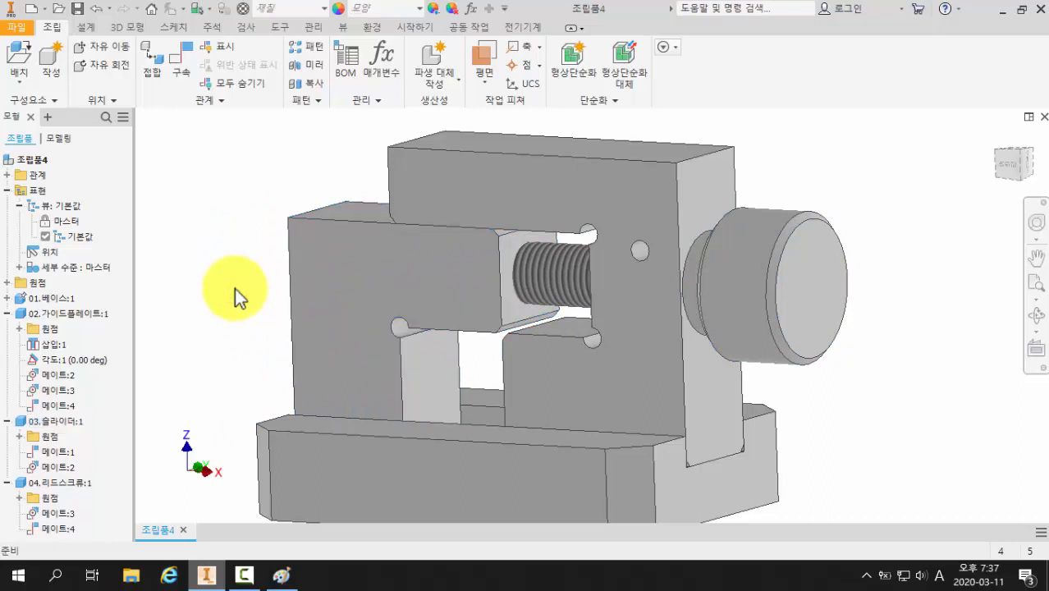
middle_click_drag(234, 288, 267, 290, "shift")
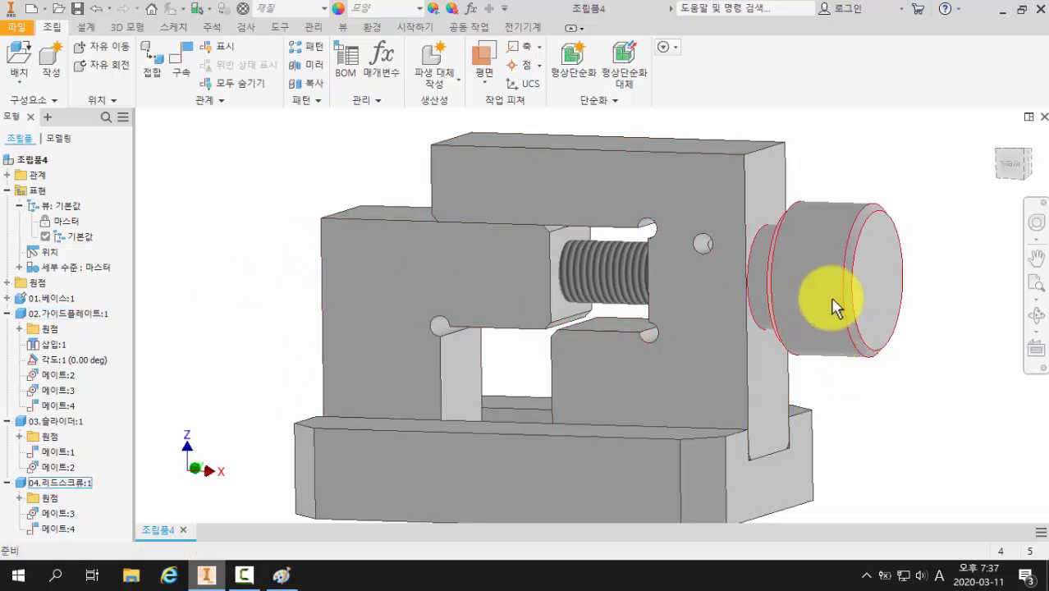
left_click_drag(829, 295, 903, 324)
left_click_drag(426, 253, 390, 278)
left_click_drag(489, 293, 435, 287)
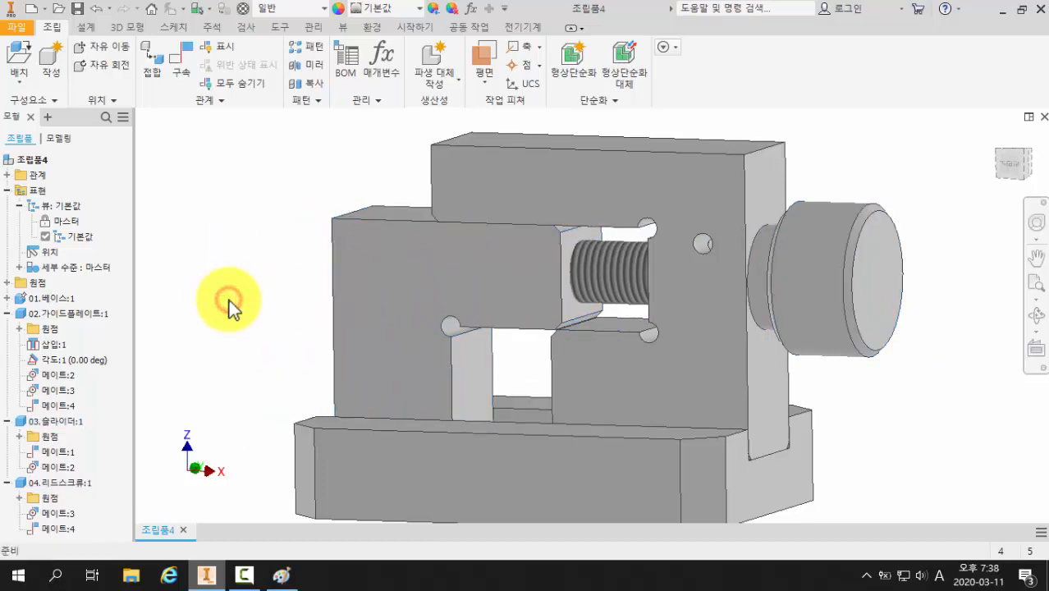
Start a rotation-translation motion constraint with the forward solution and choose the lead screw's knob as the rotating component.
key("F2")
left_click_drag(267, 297, 282, 305)
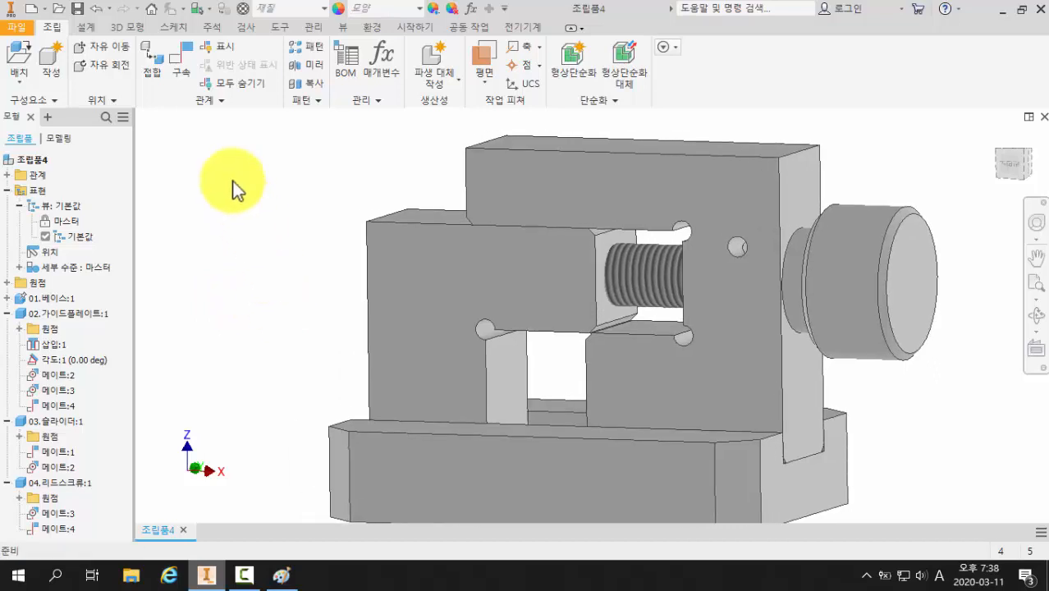
left_click(183, 66)
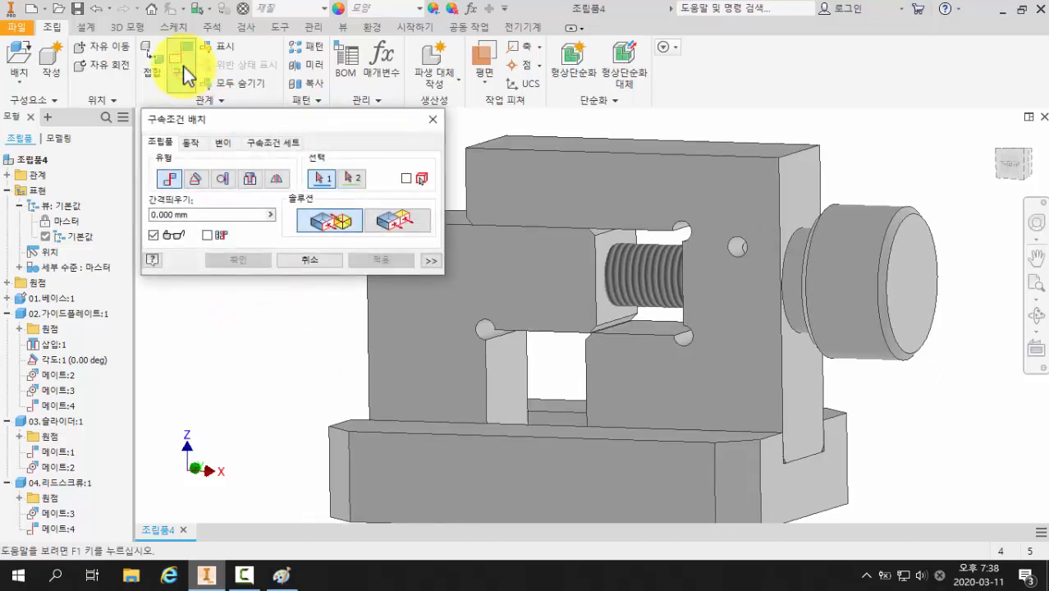
left_click(193, 145)
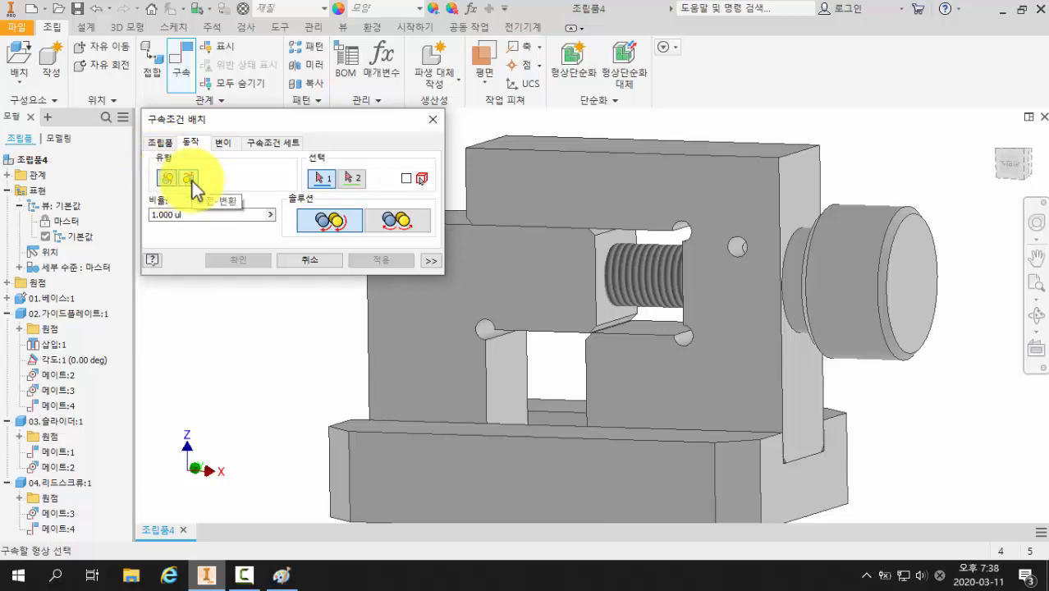
left_click(190, 179)
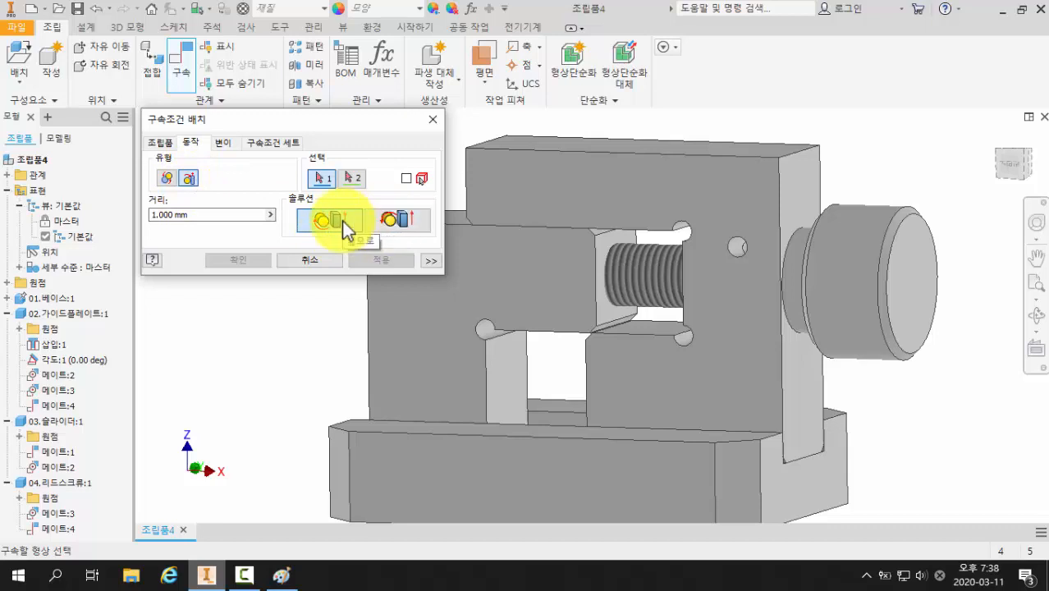
left_click(190, 178)
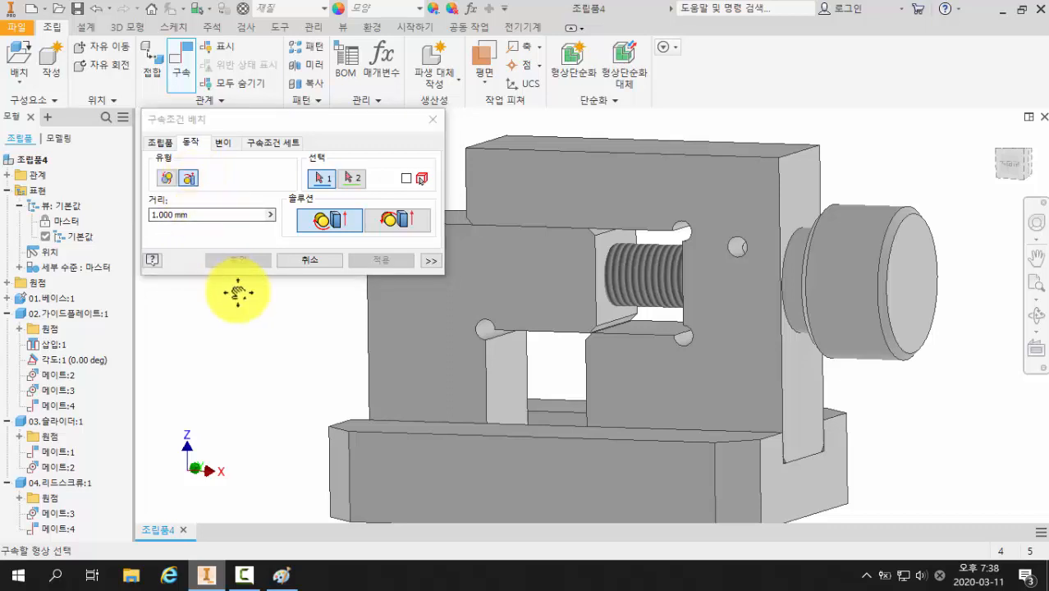
middle_click_drag(234, 292, 263, 300)
middle_click_drag(269, 356, 318, 344)
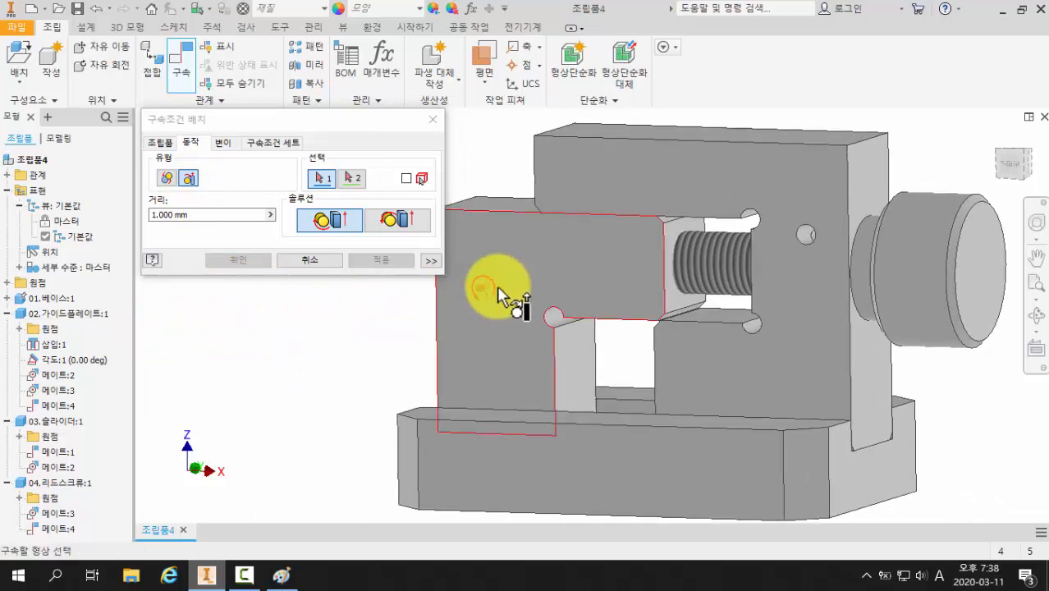
middle_click_drag(503, 288, 505, 294, "shift")
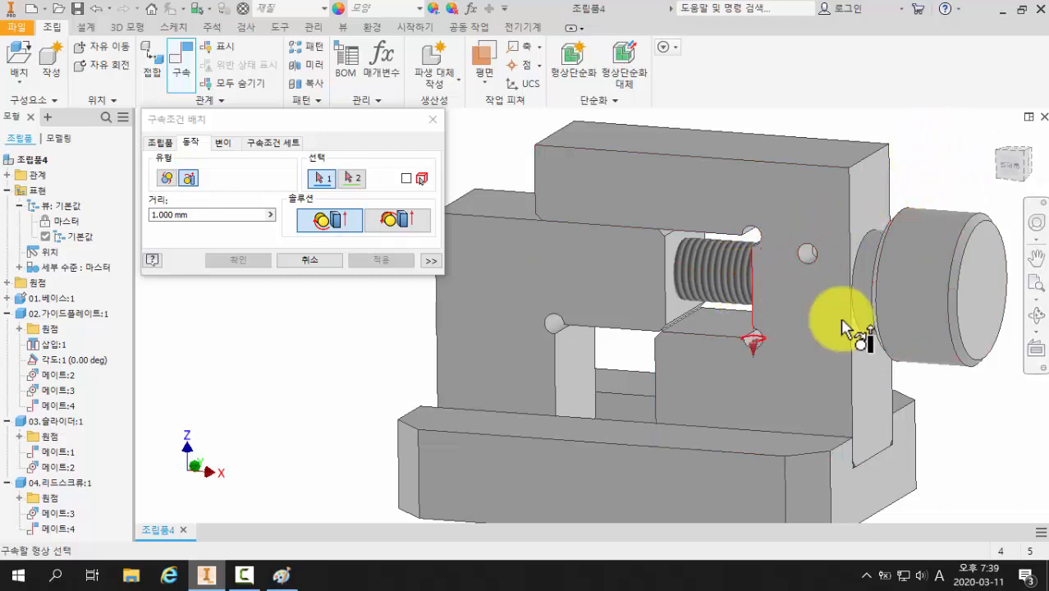
left_click(906, 264)
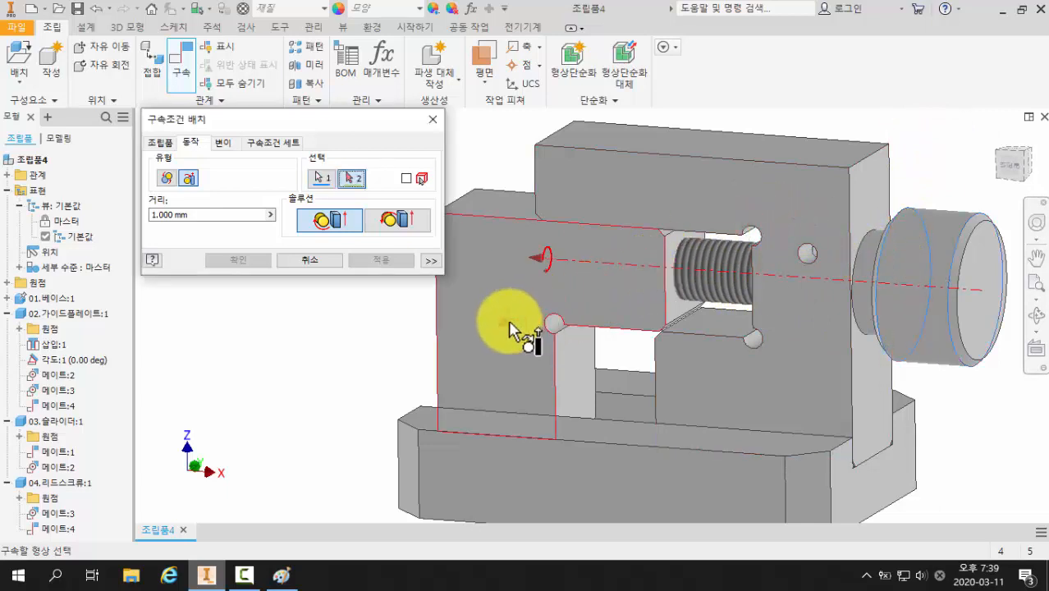
Choose the slider's end face by the threaded hole as the translating selection and apply the motion constraint with a distance of 69.115 mm.
middle_click_drag(508, 319, 574, 335, "shift")
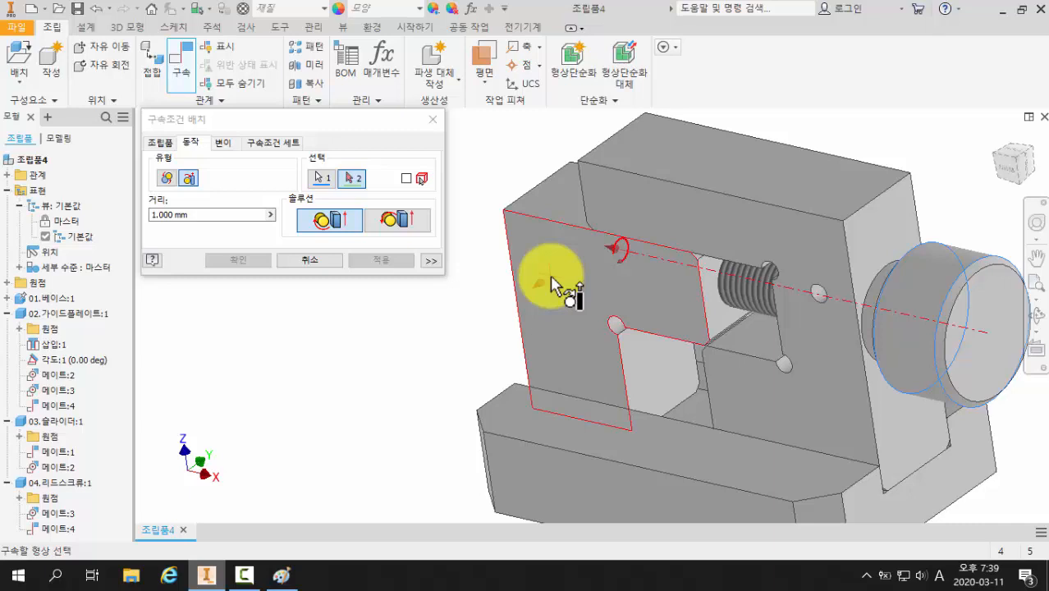
mouse_move(550, 275)
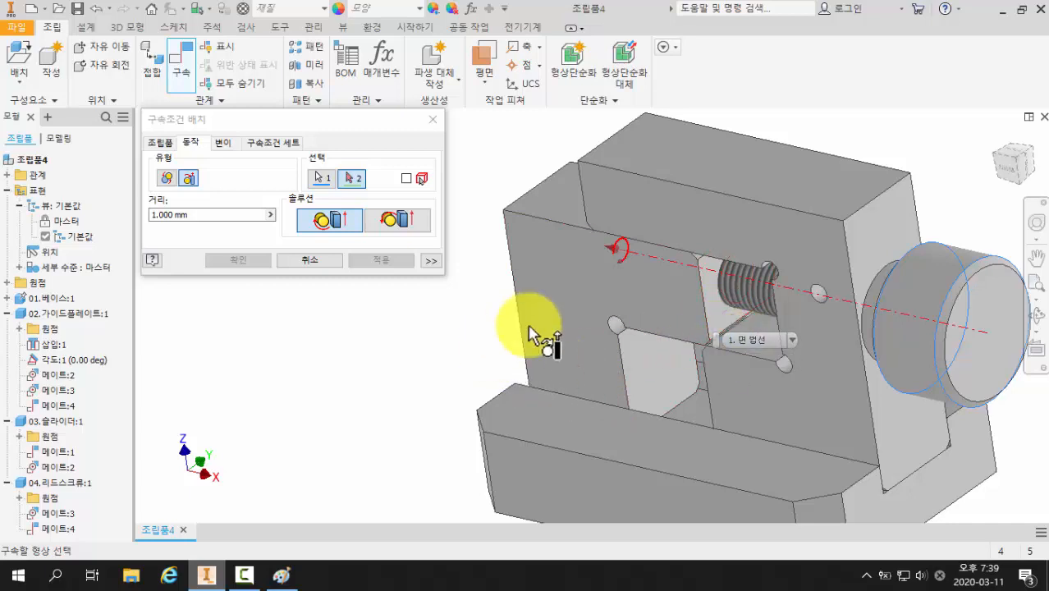
left_click(718, 312)
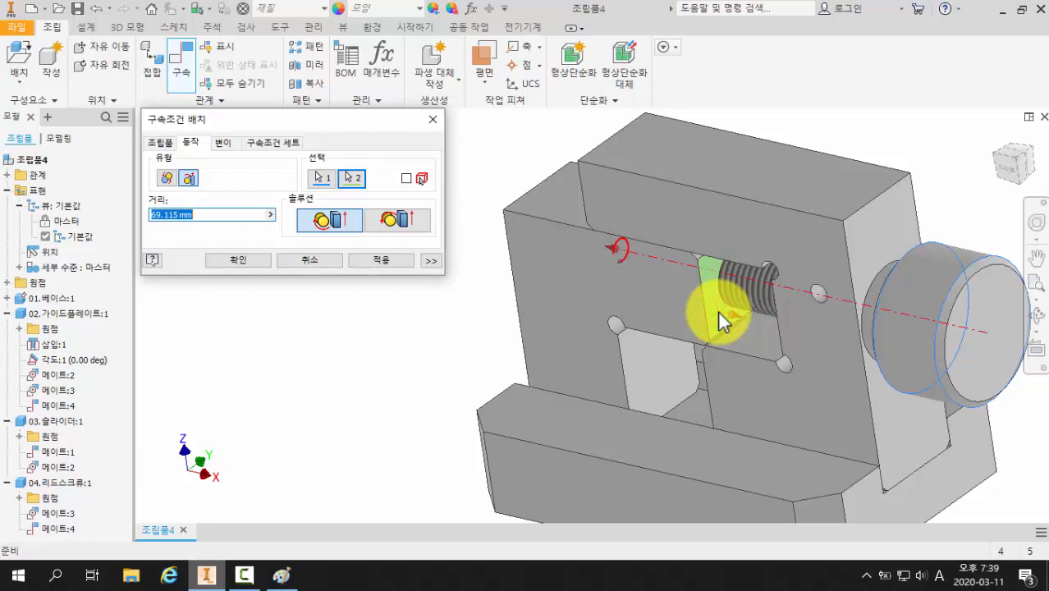
left_click(222, 263)
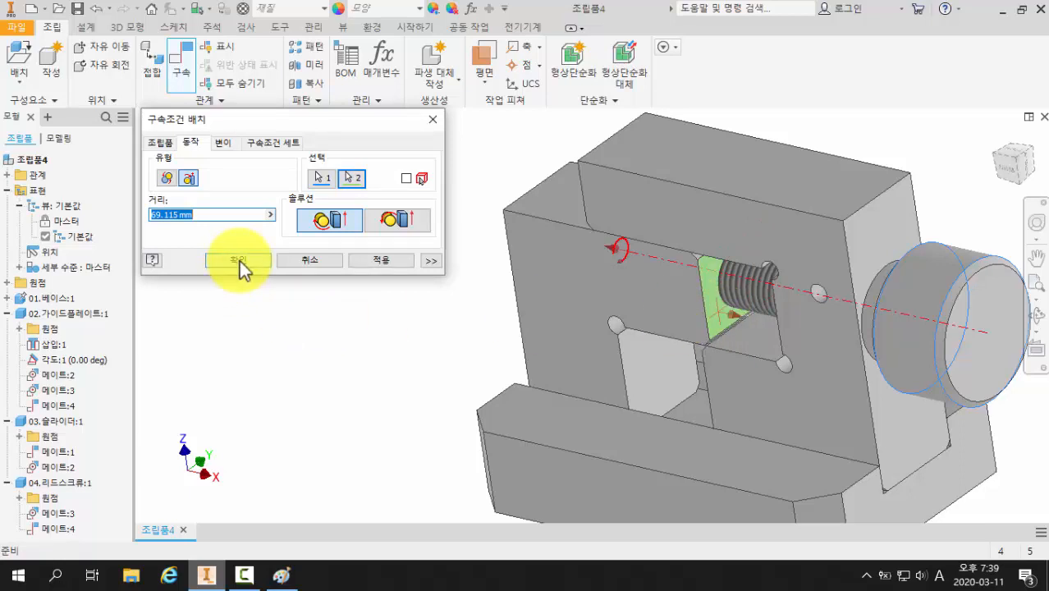
middle_click_drag(389, 367, 297, 367)
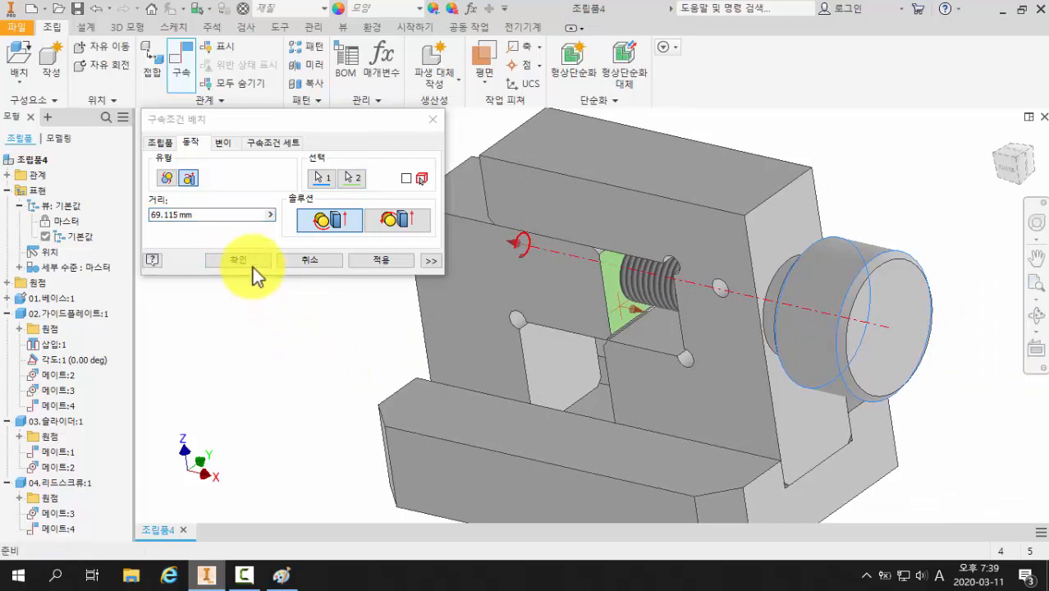
left_click(204, 215)
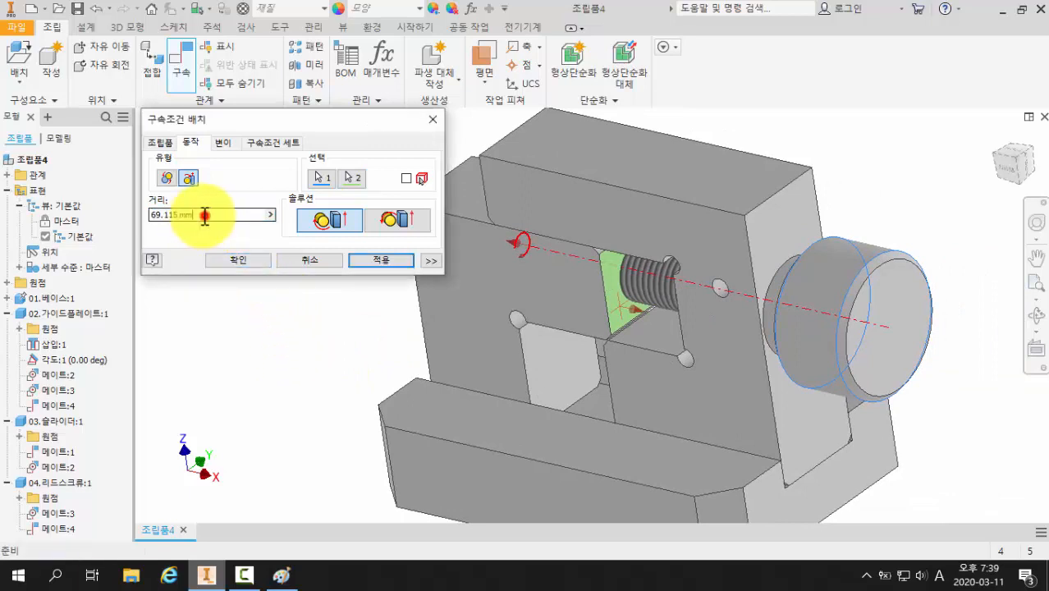
left_click(169, 215)
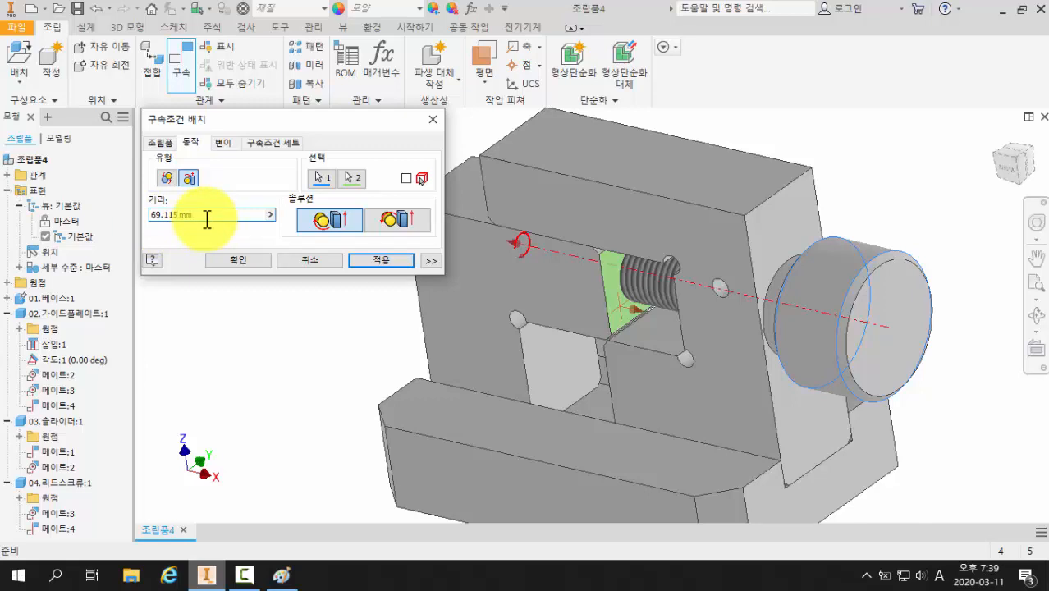
left_click(236, 261)
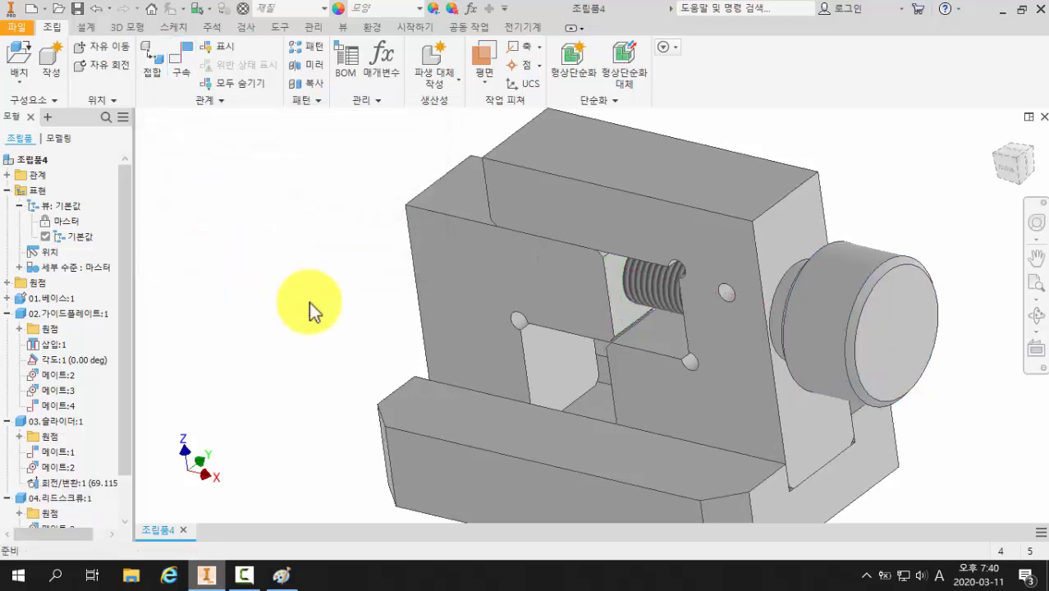
Turn the lead screw's knob to test how it drives the slider, and locate the rotation-translation constraint in the model tree.
scroll(309, 301, "up", 3)
middle_click_drag(314, 300, 329, 296, "shift")
scroll(328, 296, "down", 3)
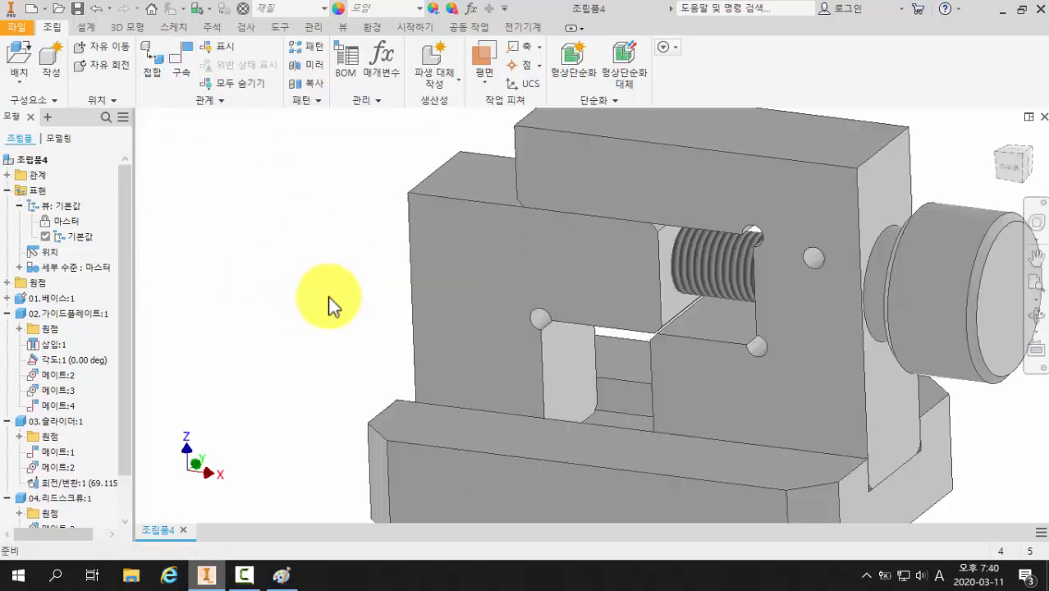
scroll(328, 303, "up", 3)
left_click_drag(714, 304, 698, 252)
left_click_drag(762, 236, 693, 344)
left_click(792, 405)
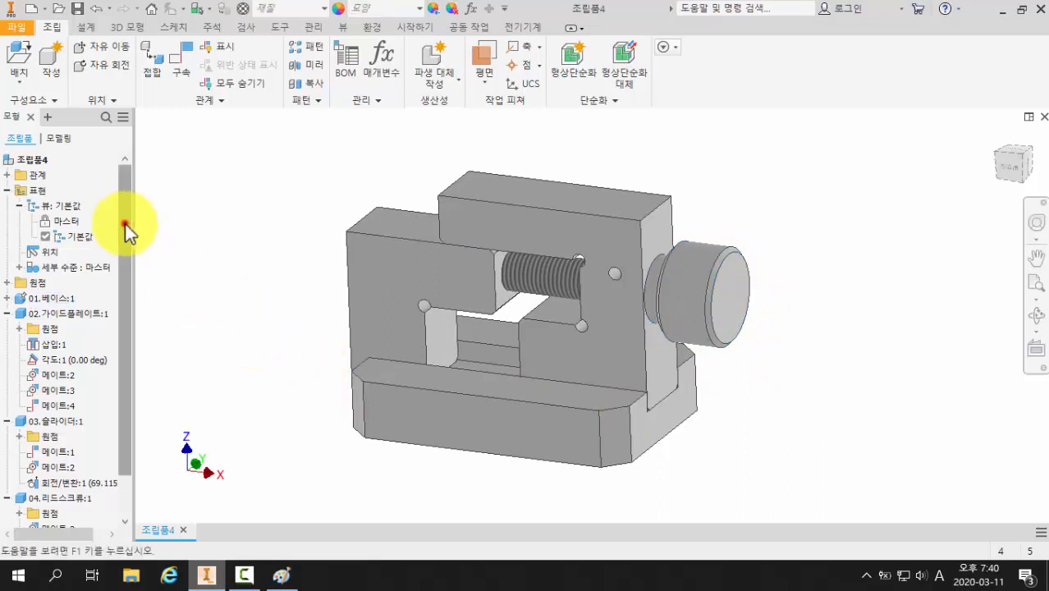
left_click_drag(125, 223, 127, 287)
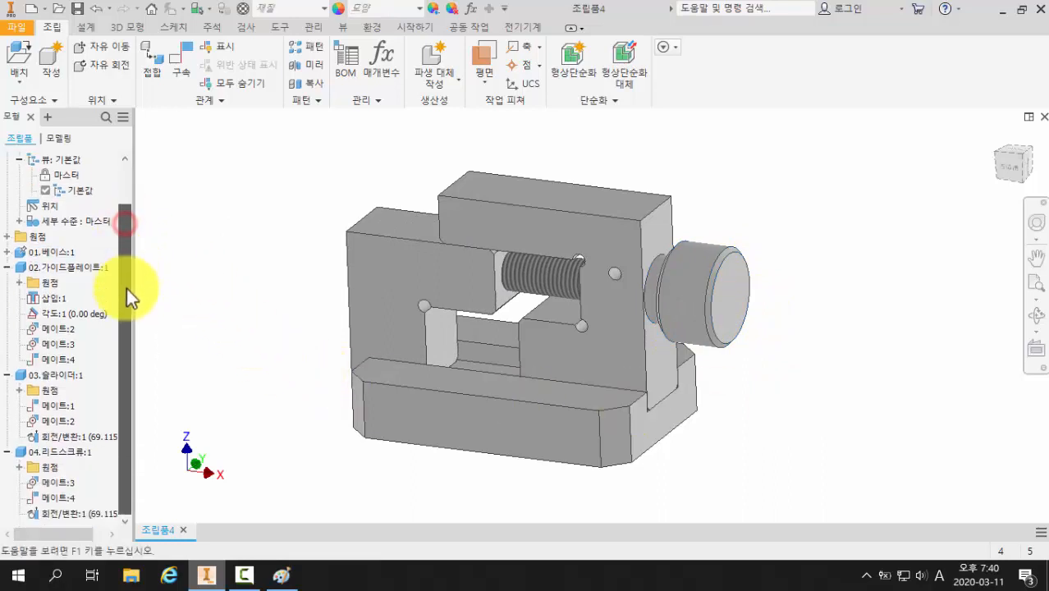
Edit the rotation-translation constraint between the lead screw and the slider and set its distance to 1.5 mm.
right_click(79, 512)
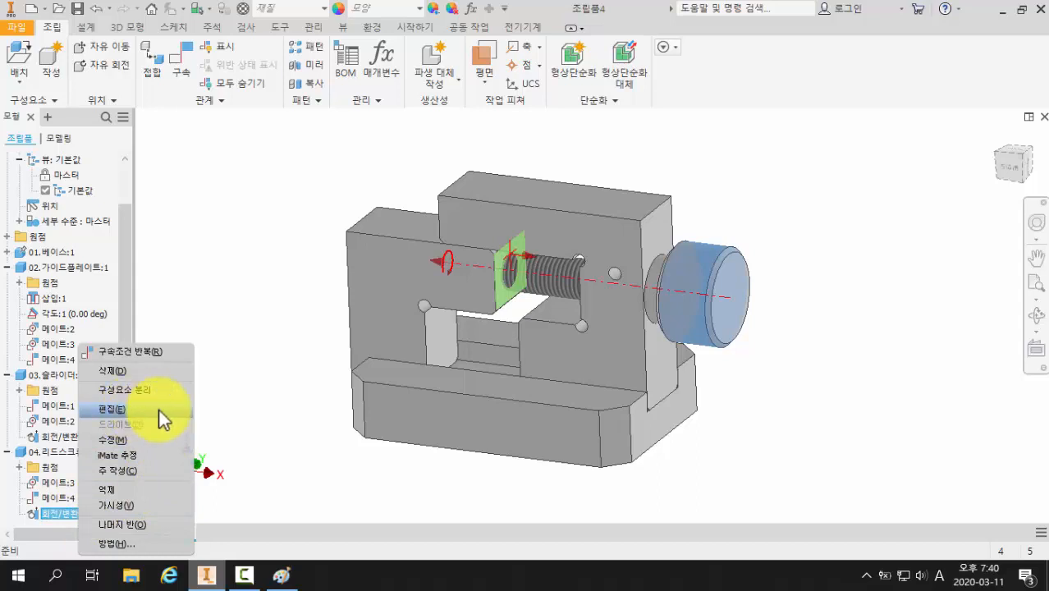
left_click(125, 408)
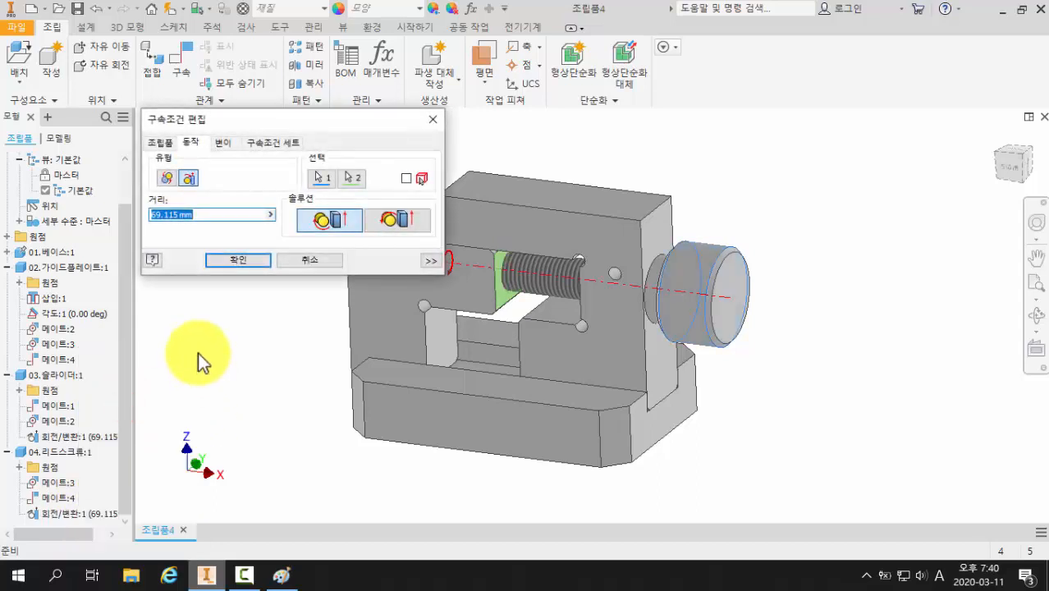
double_click(201, 215)
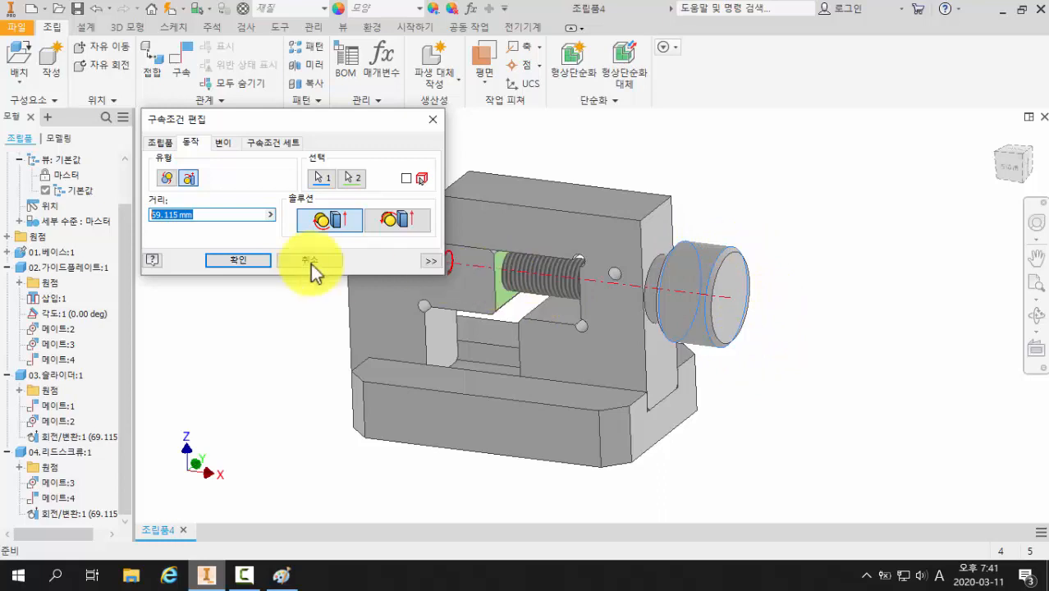
left_click_drag(203, 217, 138, 215)
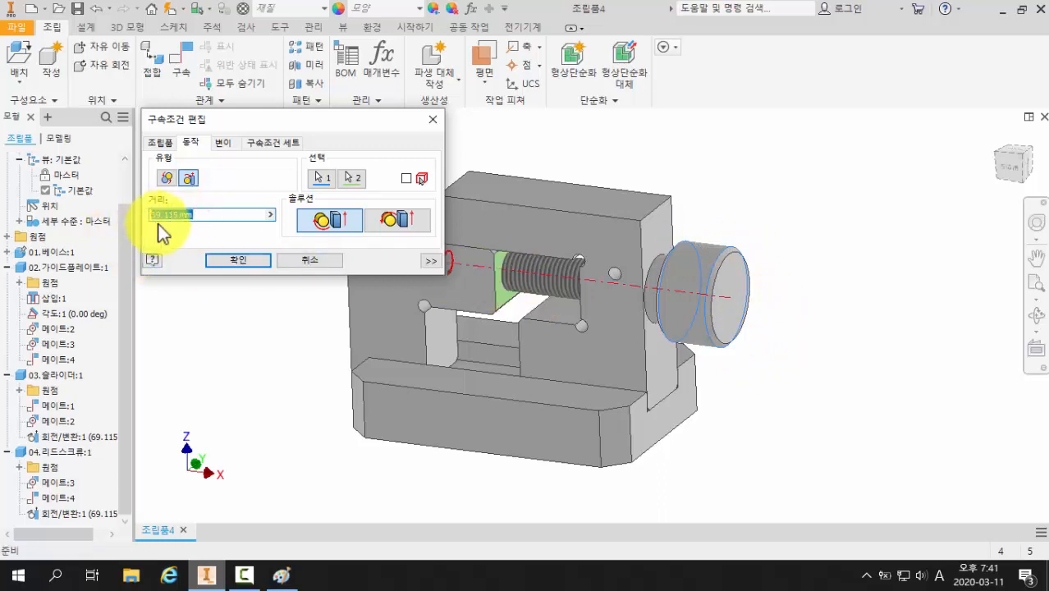
type("1.5")
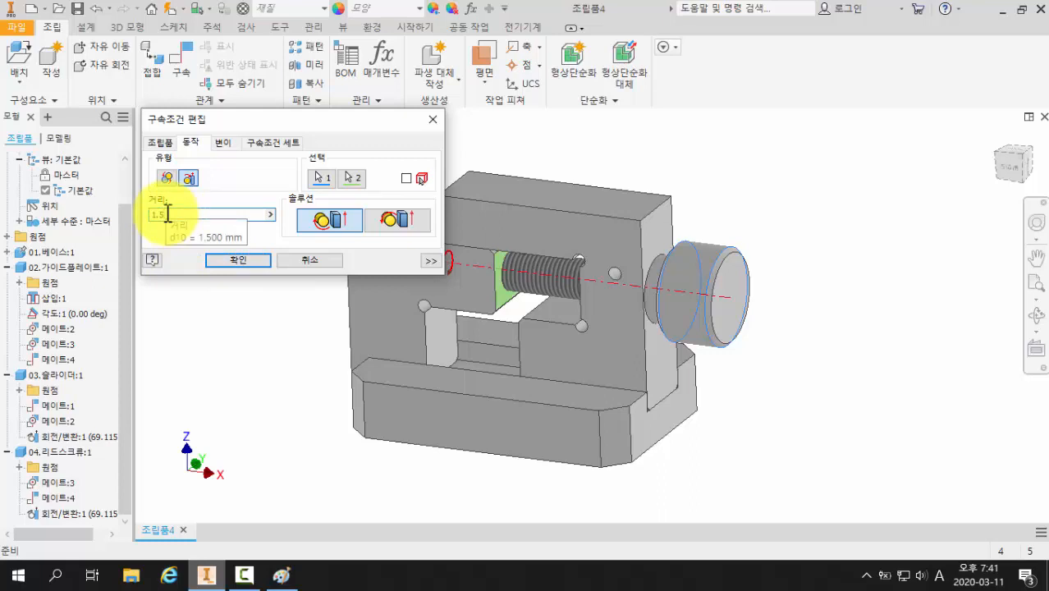
left_click(235, 260)
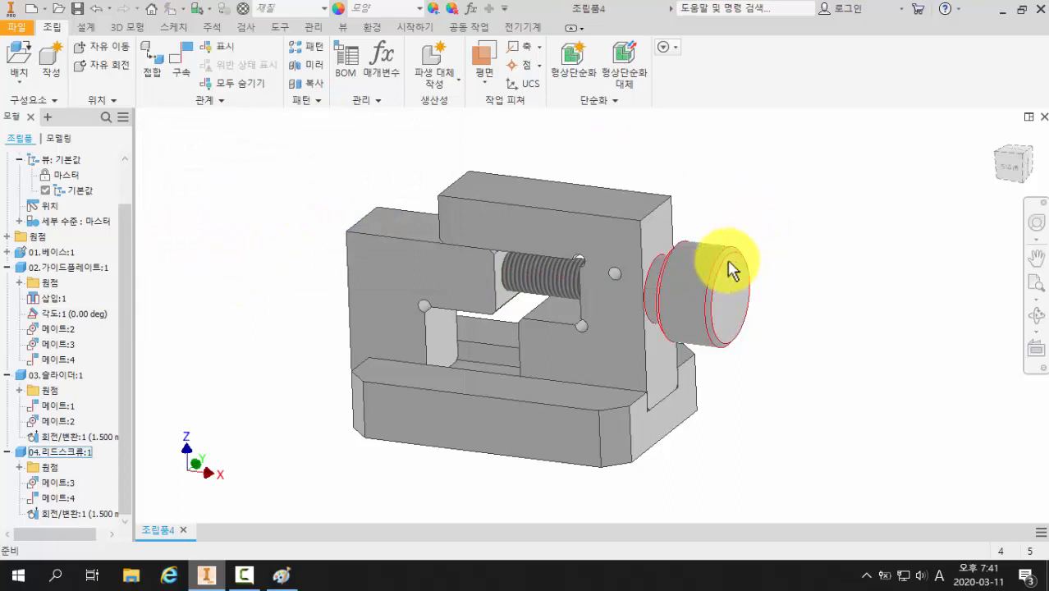
Turn the lead screw's knob repeatedly to test how the slider travels with the edited motion constraint.
left_click_drag(728, 261, 832, 297)
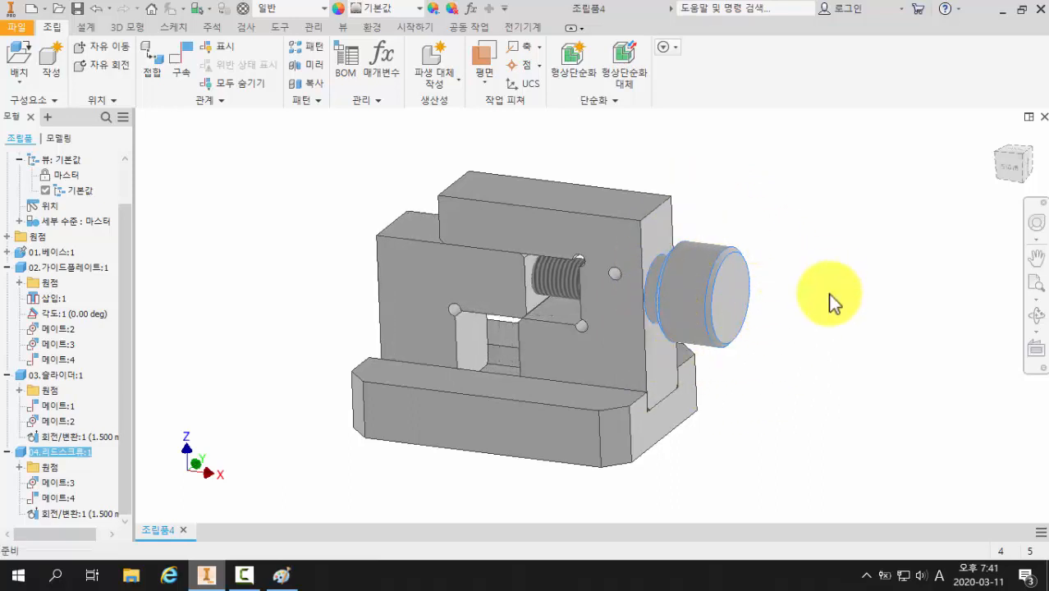
left_click(829, 300)
middle_click_drag(706, 371, 743, 356, "shift")
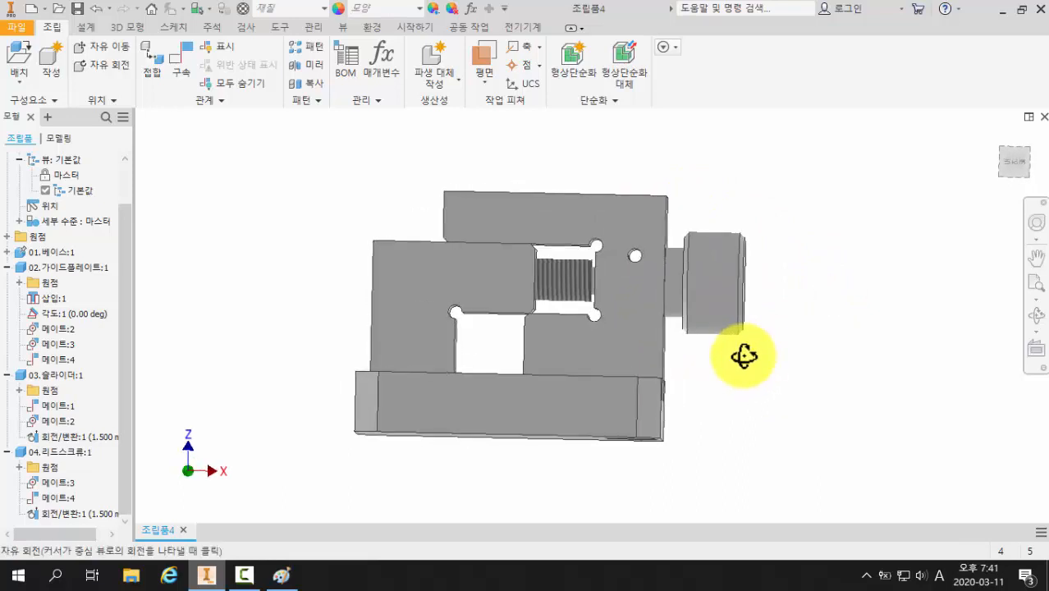
left_click_drag(721, 301, 754, 394)
key("F6")
left_click(753, 387)
left_click_drag(712, 325, 752, 403)
left_click(753, 403)
Inspect the bolt hole under the base, then switch to Paint and mark the exploded view's socket bolt with a red circle and arrow.
middle_click_drag(580, 387, 609, 346, "shift")
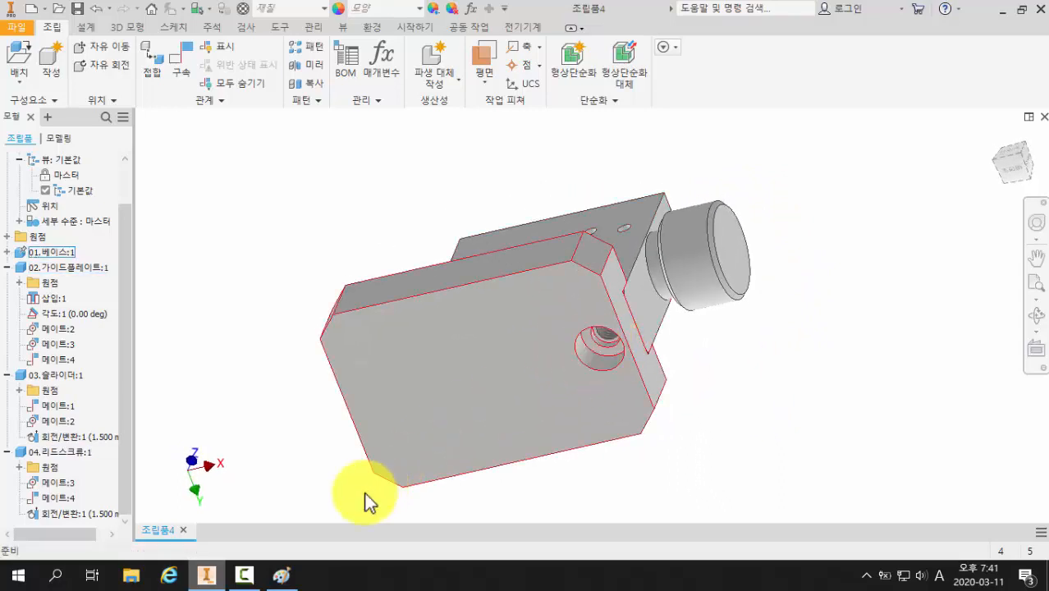
left_click(288, 574)
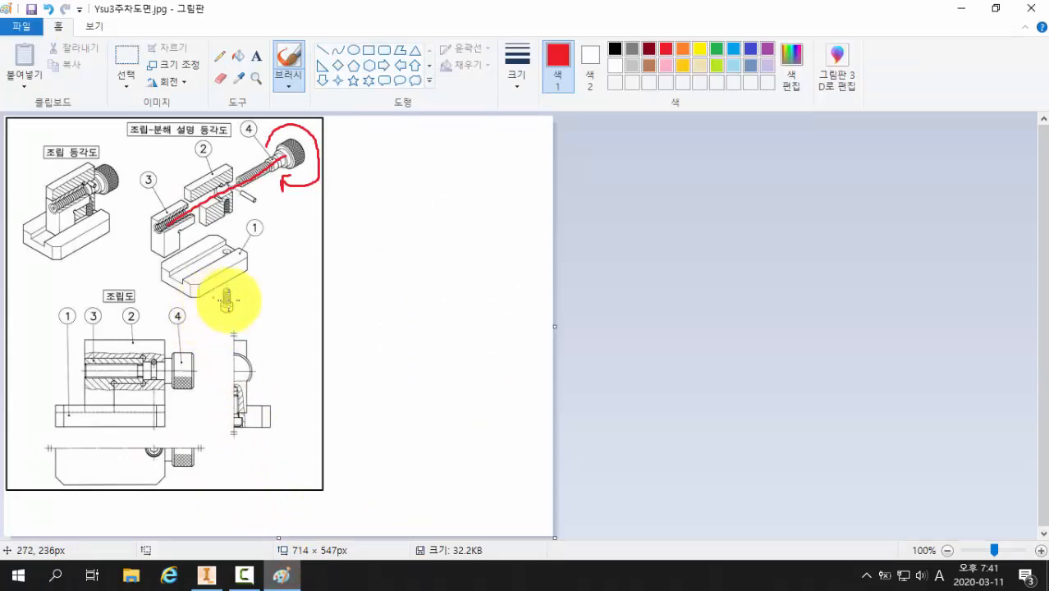
mouse_move(235, 324)
left_mouse_down()
mouse_move(213, 320)
mouse_move(214, 284)
mouse_move(237, 279)
mouse_move(234, 318)
mouse_move(378, 324)
left_mouse_up()
mouse_move(280, 287)
left_mouse_down()
mouse_move(258, 319)
mouse_move(270, 329)
left_mouse_up()
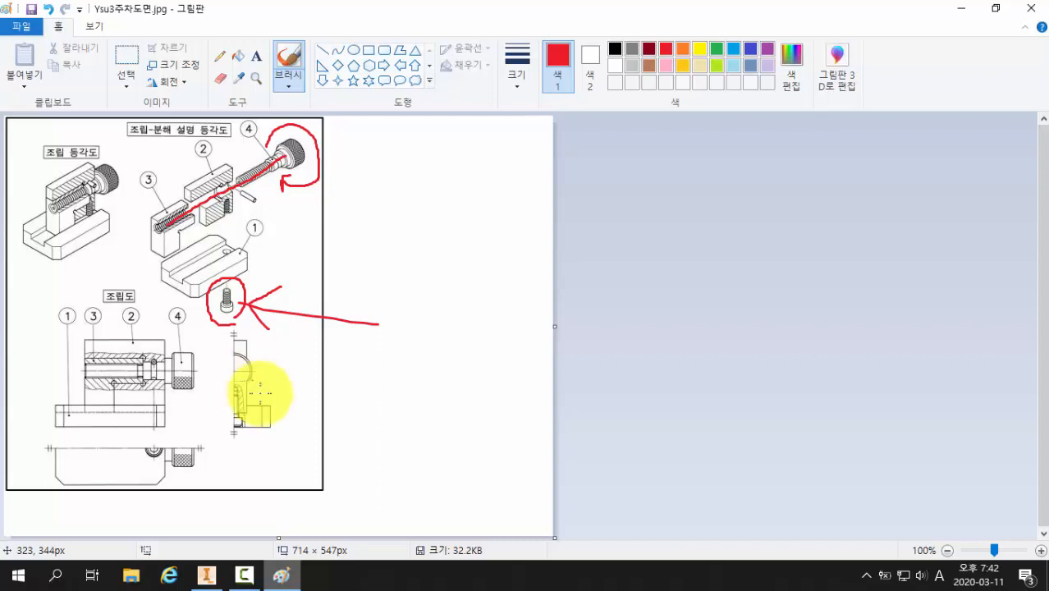
Switch back to Inventor and start placing a part from the Content Center, opening the socket-head bolts (소켓 머리) among the fasteners.
left_click(198, 576)
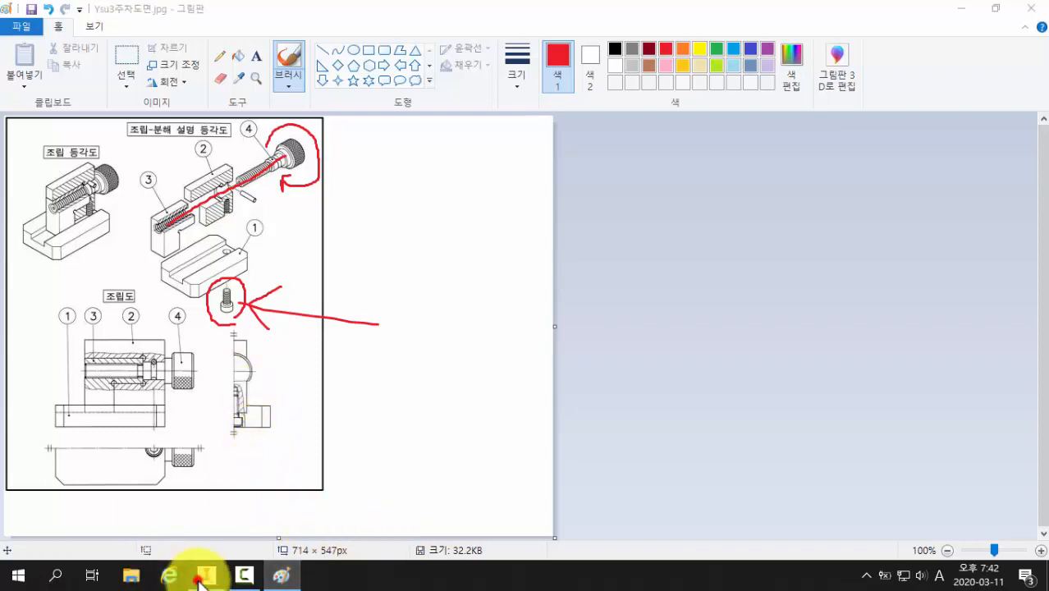
mouse_move(244, 287)
middle_mouse_down("shift")
mouse_move(267, 292)
mouse_move(246, 264)
middle_mouse_up("shift")
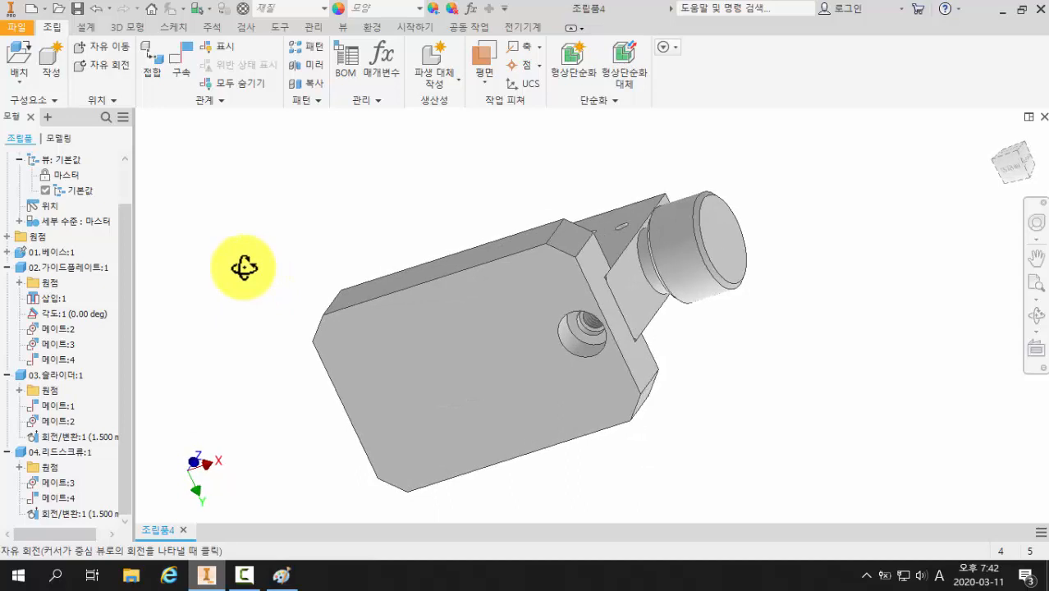
left_click(19, 86)
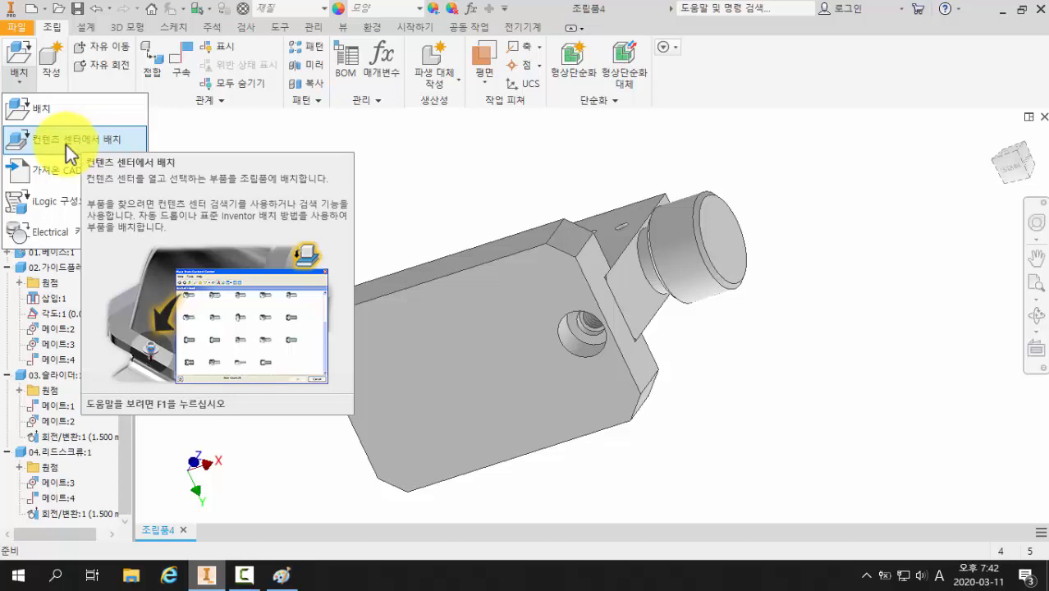
left_click(65, 141)
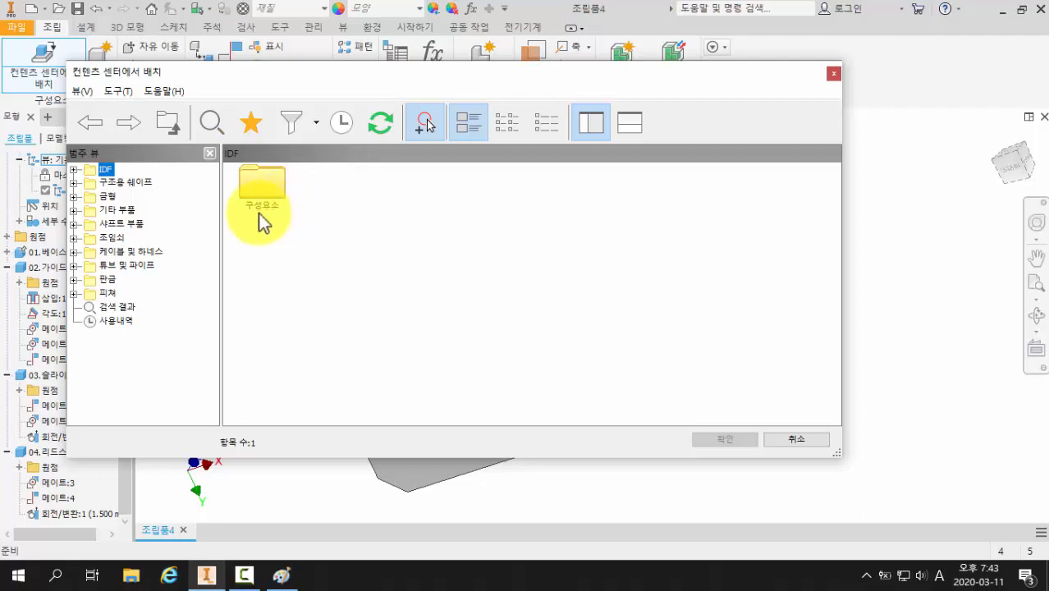
left_click(114, 238)
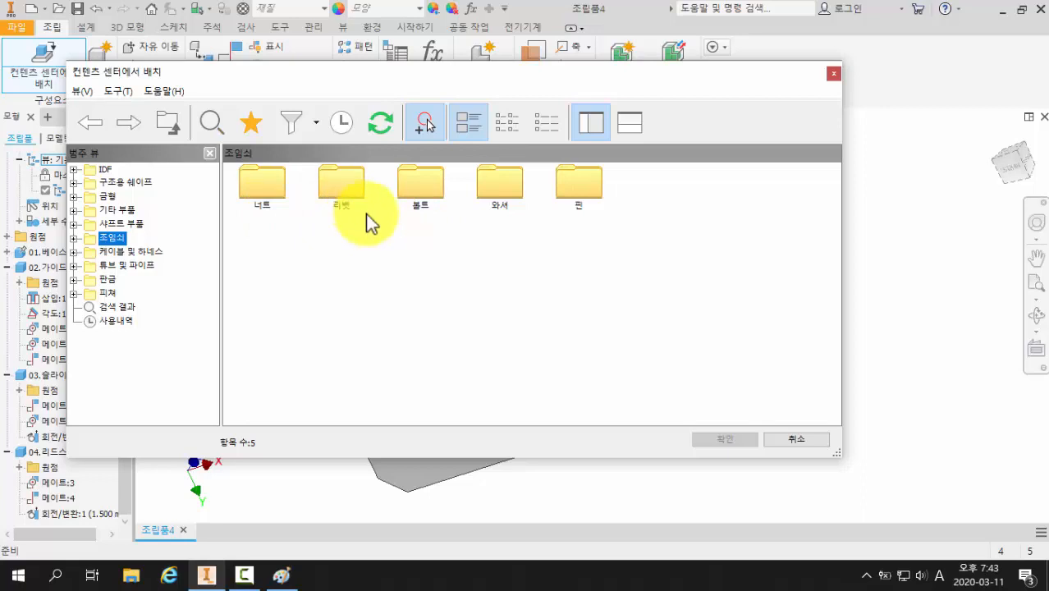
double_click(420, 187)
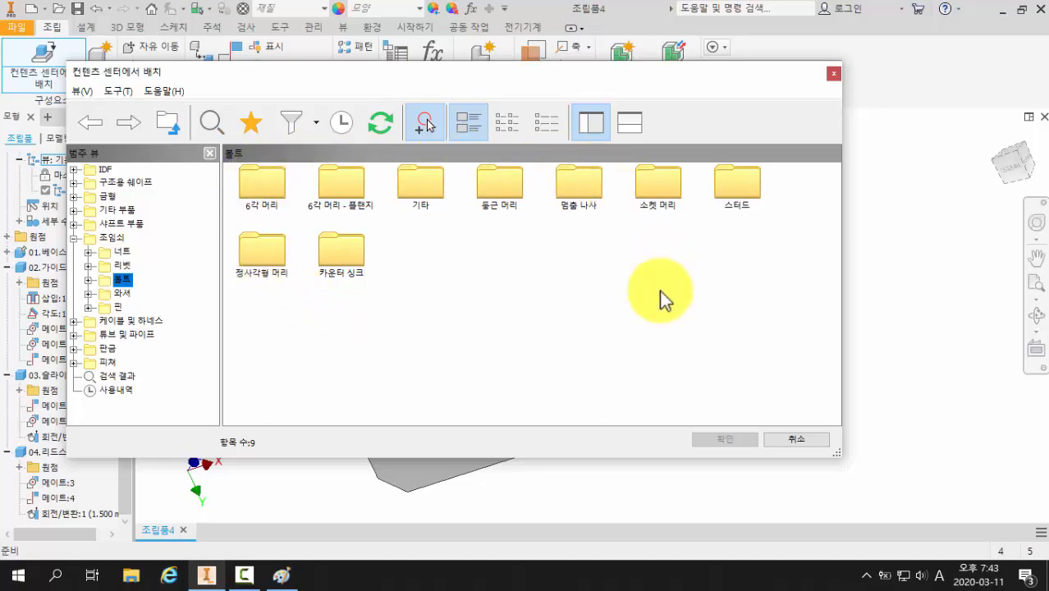
left_click(655, 183)
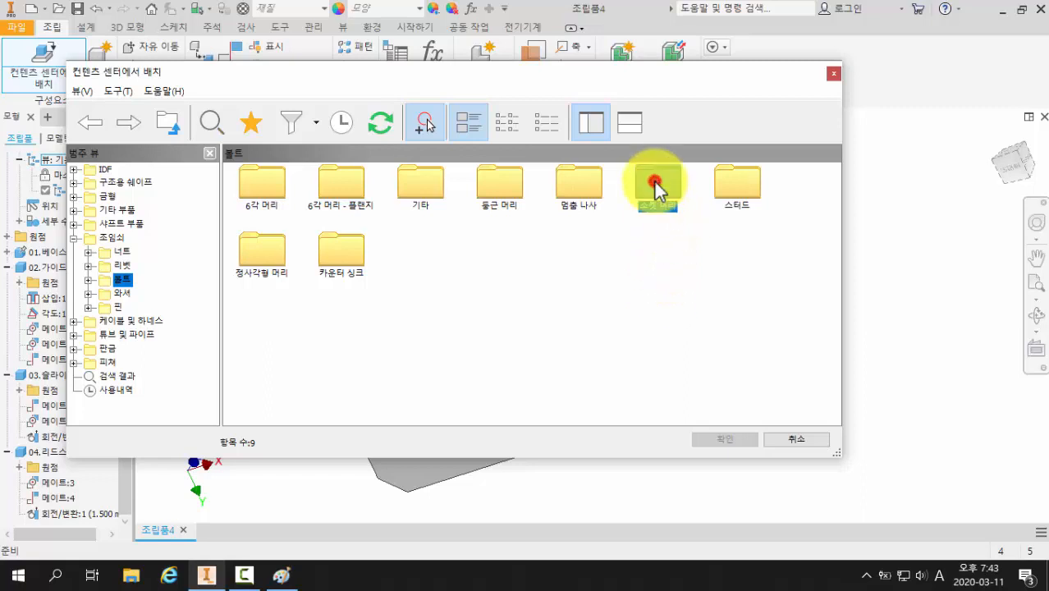
double_click(655, 182)
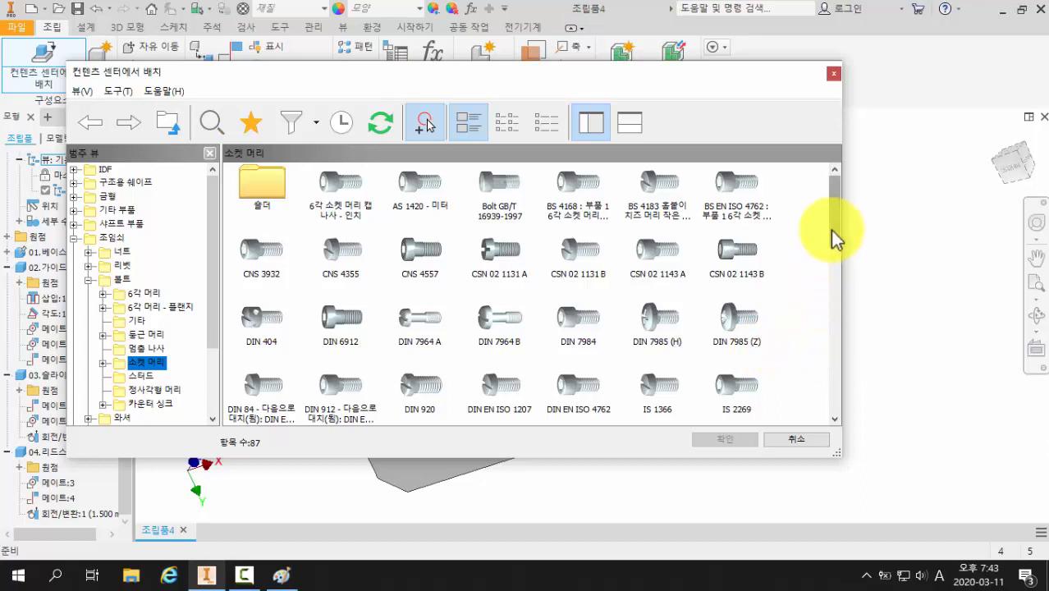
Choose the KS B 1003 - 미터 socket-head bolt and fit it to the circular edge of the counterbored hole in the base's underside.
left_click_drag(830, 230, 830, 273)
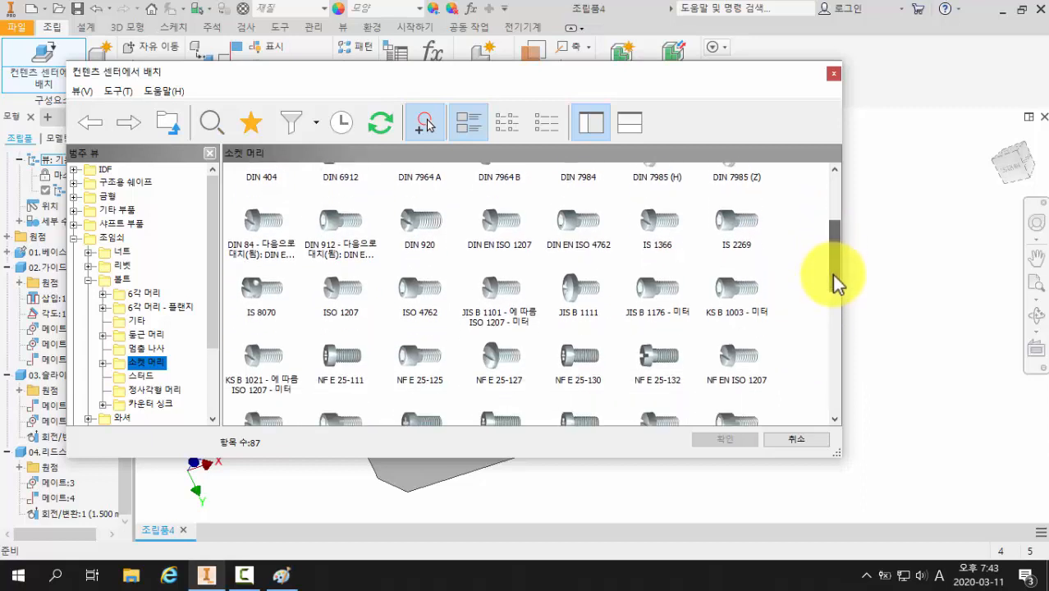
left_click(733, 300)
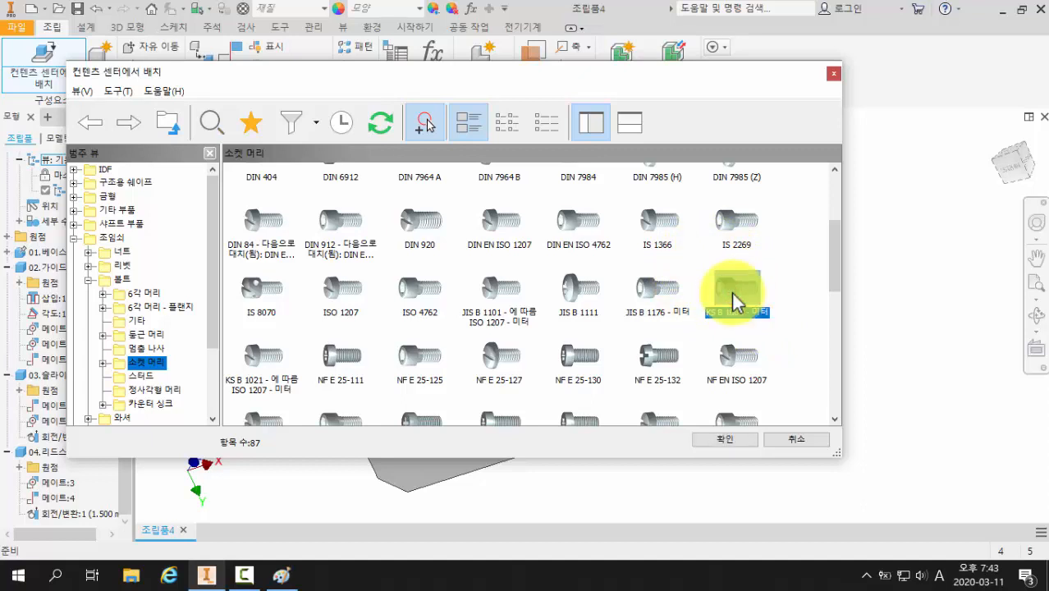
left_click(728, 442)
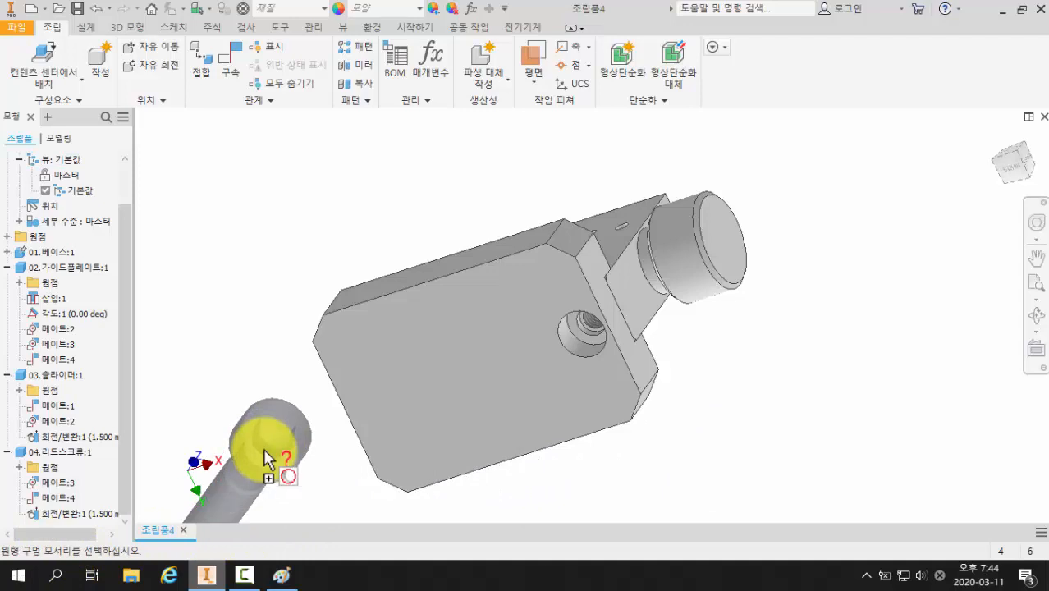
scroll(703, 370, "down", 5)
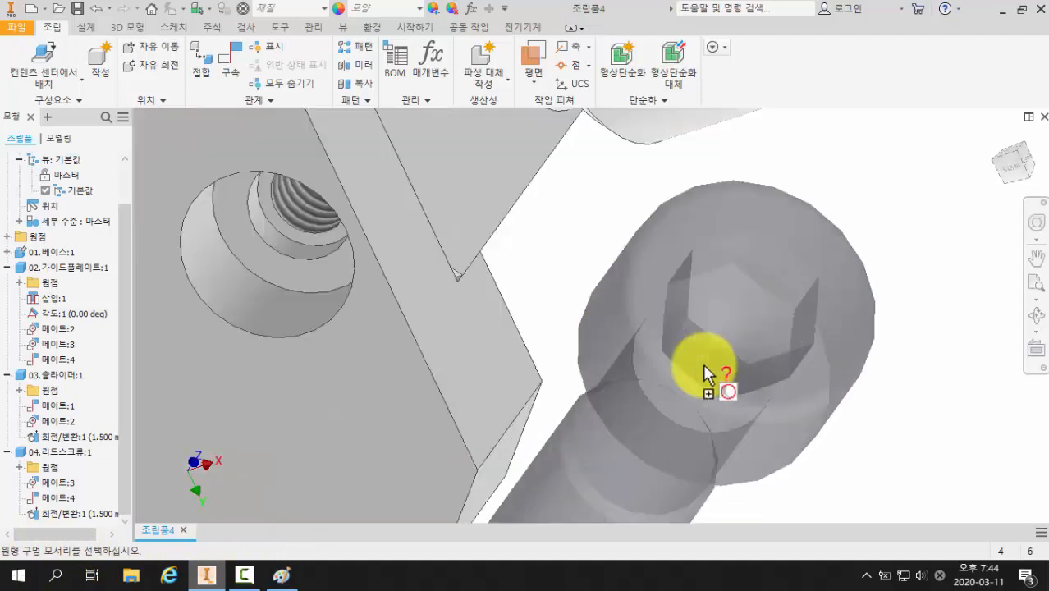
middle_click_drag(703, 367, 791, 328)
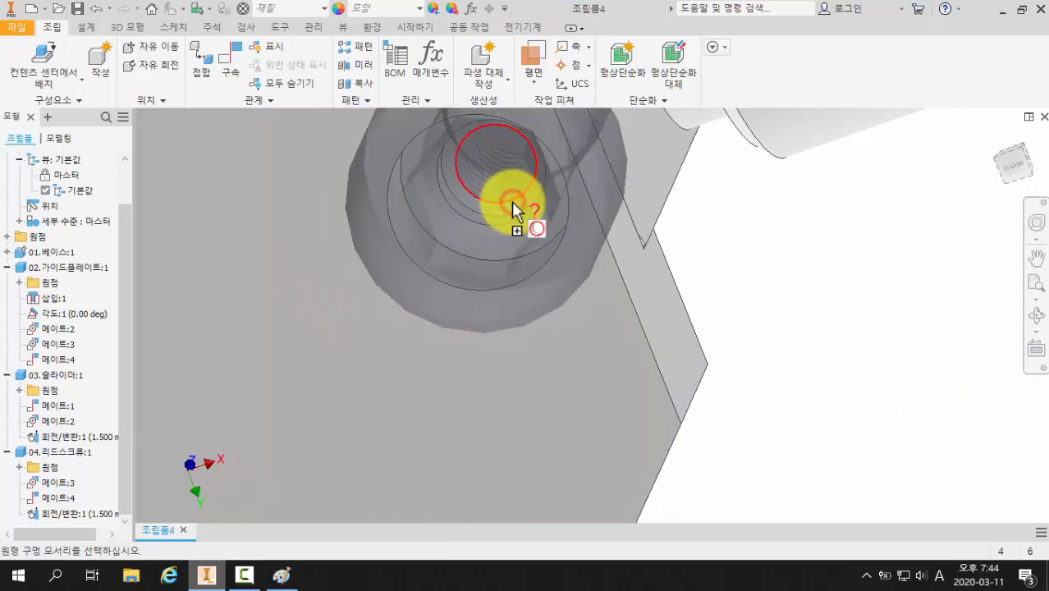
left_click(512, 201)
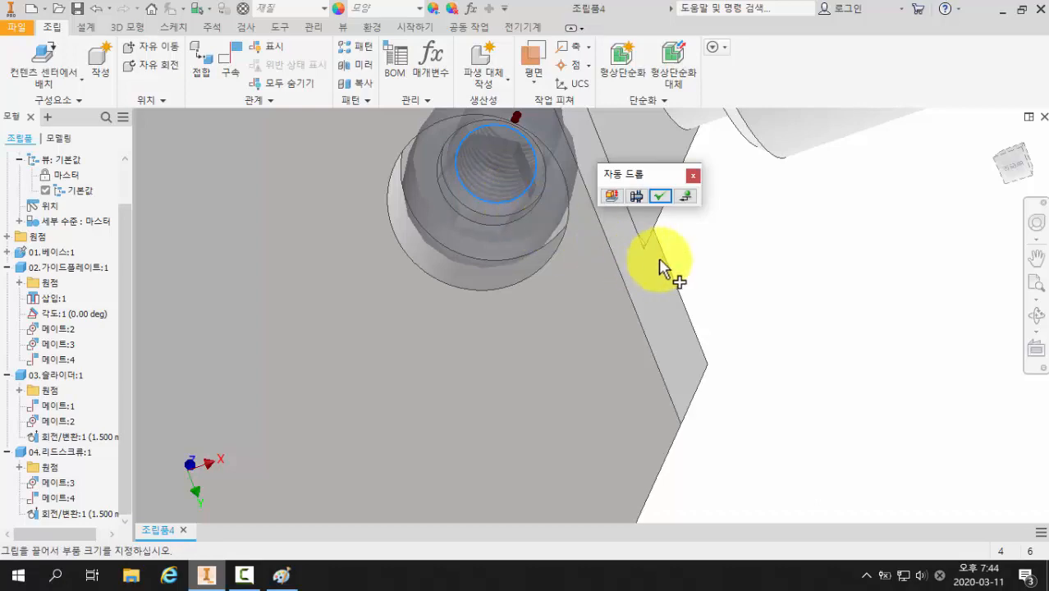
middle_click_drag(725, 277, 719, 332, "shift")
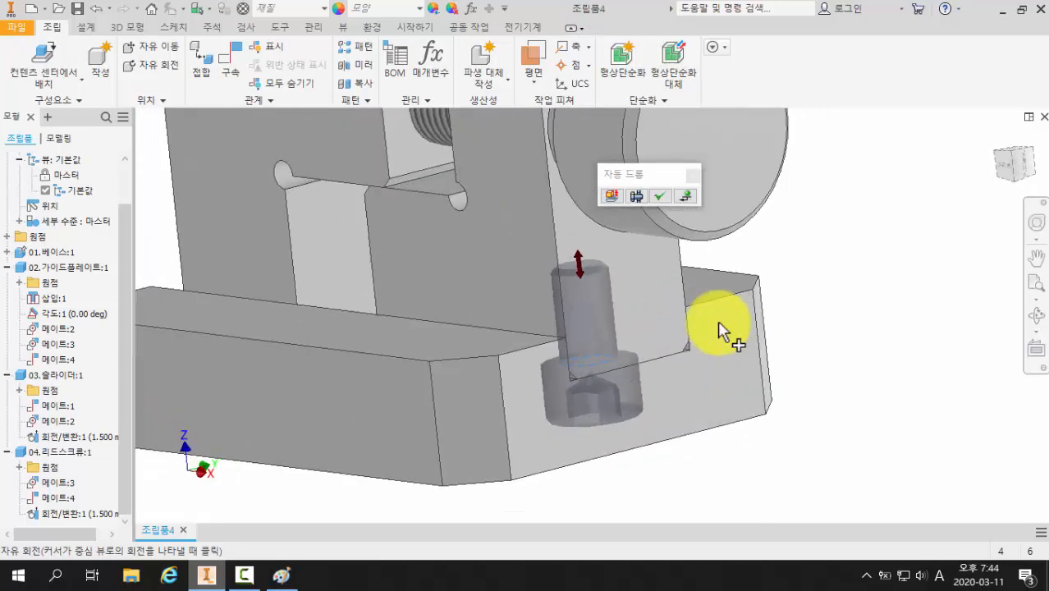
middle_click_drag(807, 286, 702, 246, "shift")
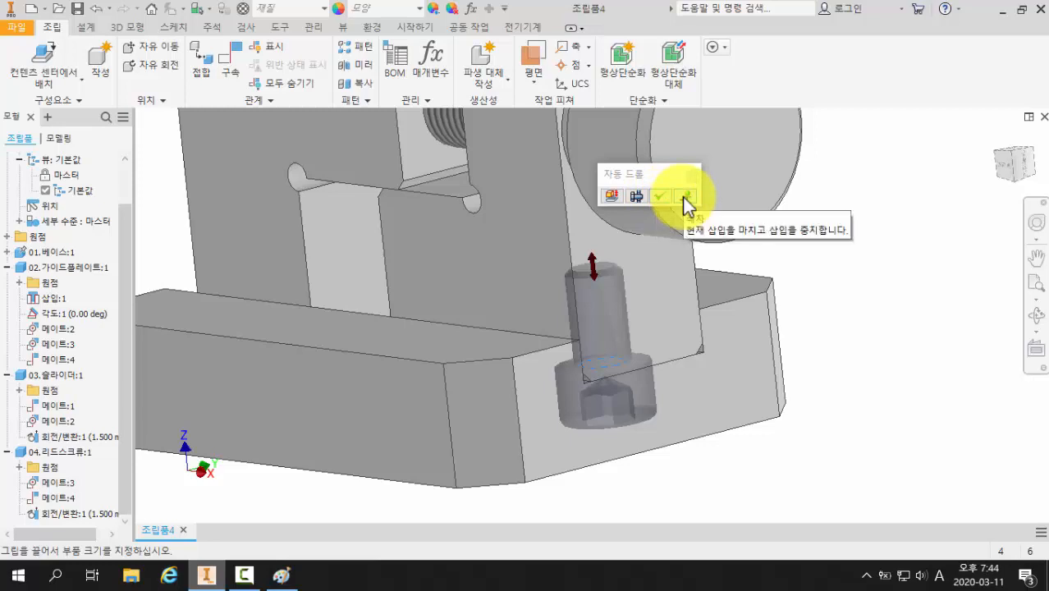
Open the inserted bolt's size settings and apply thread M6 with a nominal length of 16 mm.
left_click(610, 196)
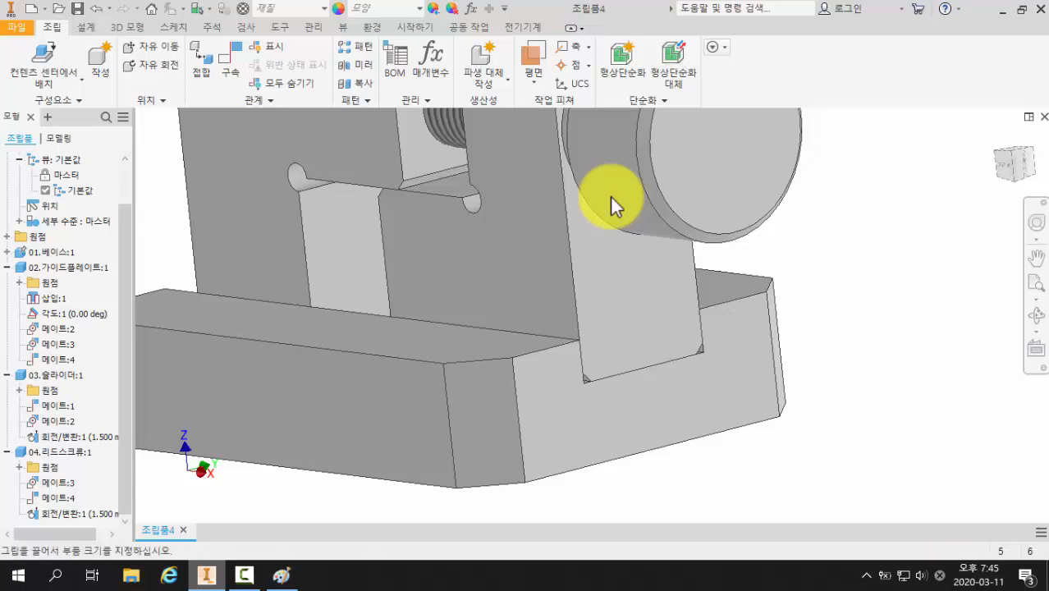
left_click(610, 198)
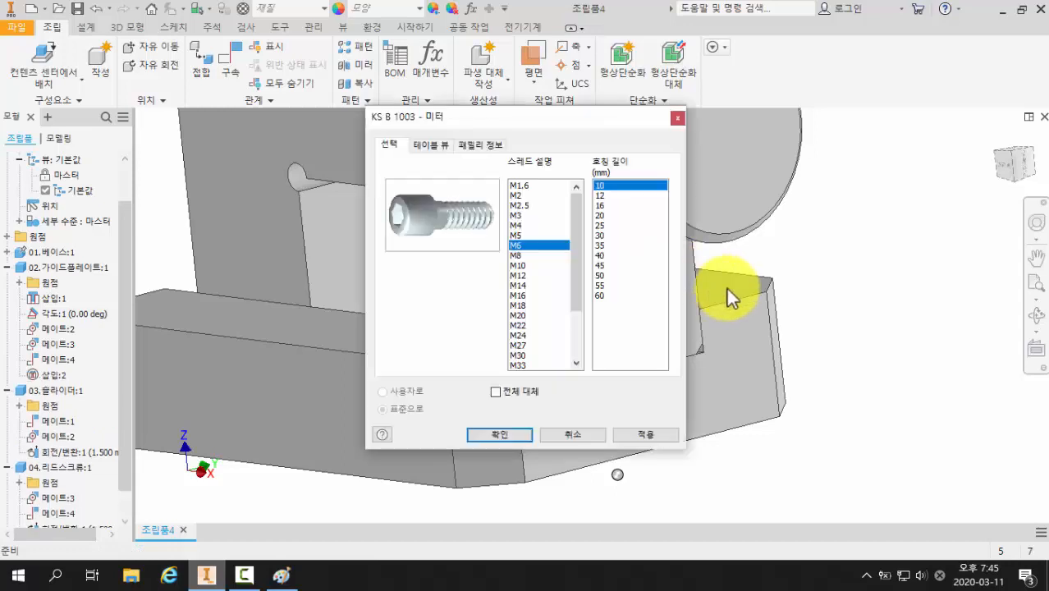
left_click_drag(584, 131, 362, 136)
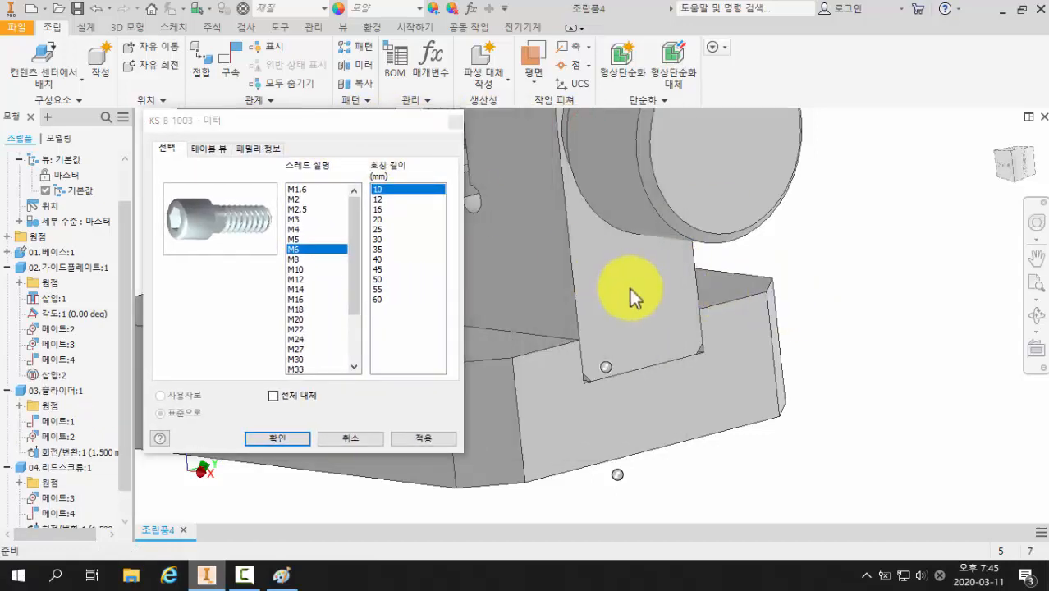
left_click_drag(286, 123, 218, 108)
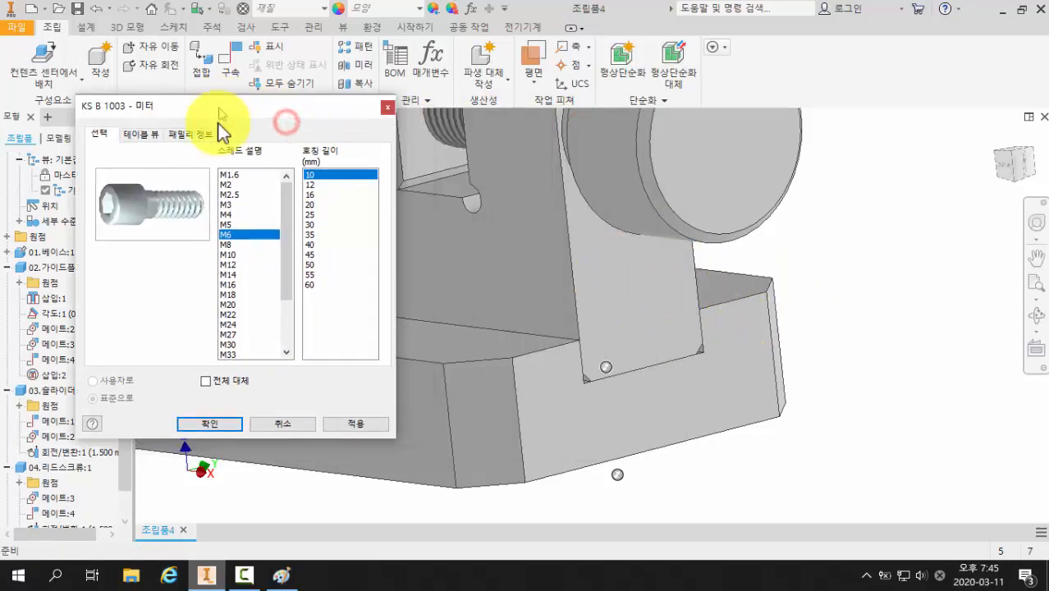
left_click(315, 185)
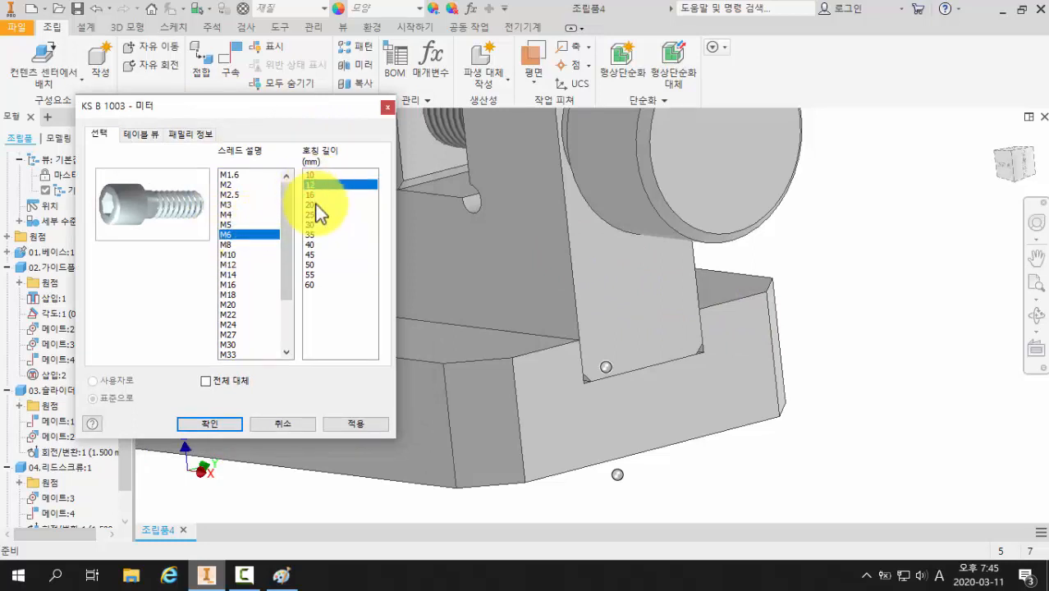
left_click(314, 195)
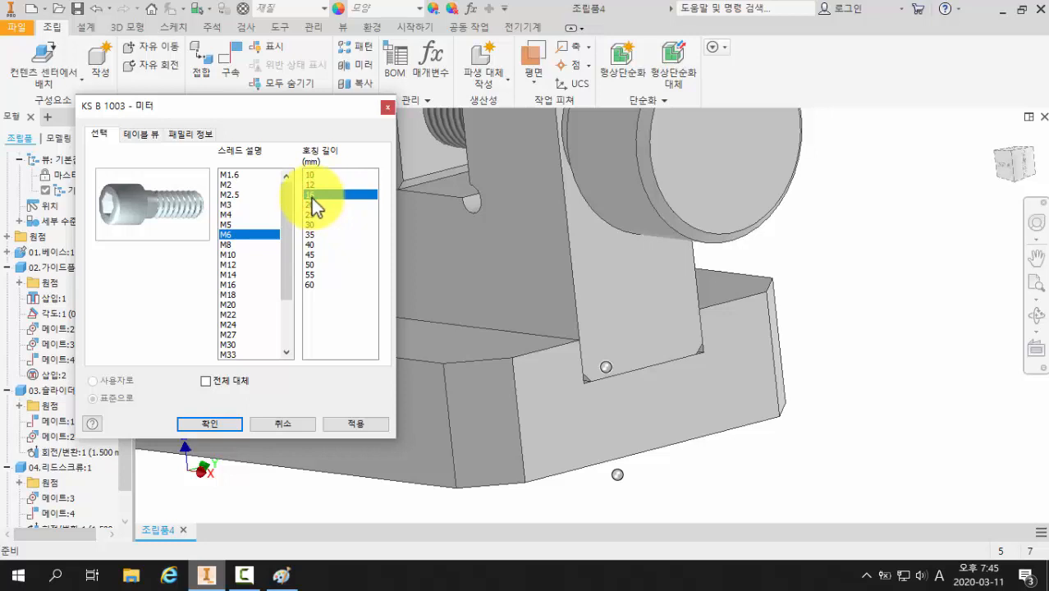
left_click(212, 423)
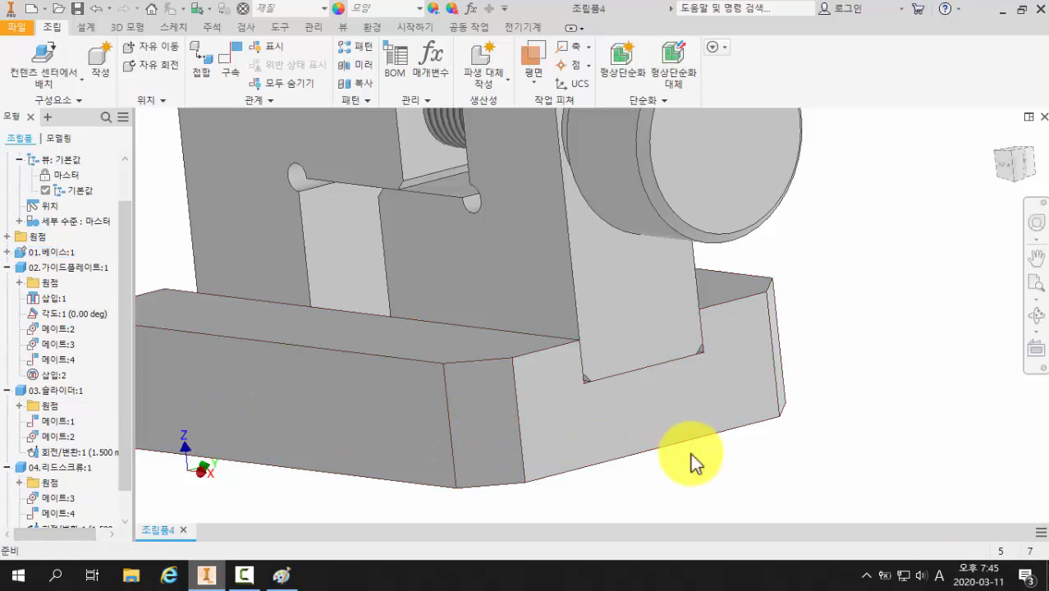
mouse_move(692, 462)
middle_mouse_down("shift")
mouse_move(695, 370)
mouse_move(691, 444)
mouse_move(710, 453)
middle_mouse_up("shift")
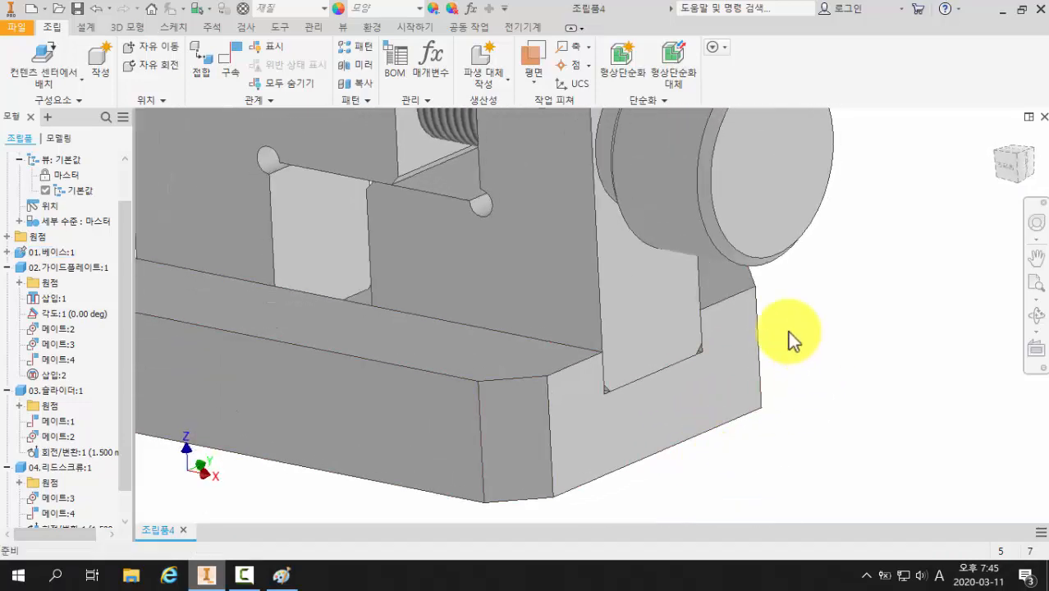
Display the assembly in wireframe (와이어프레임) and examine the socket bolt's fit in its hole from the front and from oblique views.
middle_click_drag(787, 331, 862, 365)
middle_click_drag(173, 171, 190, 180)
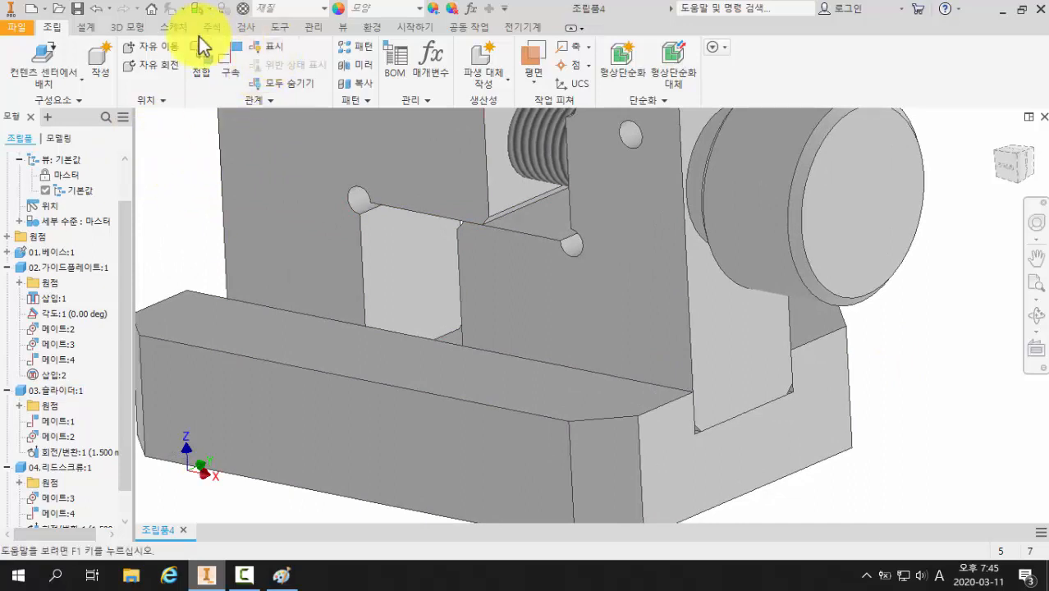
left_click(344, 32)
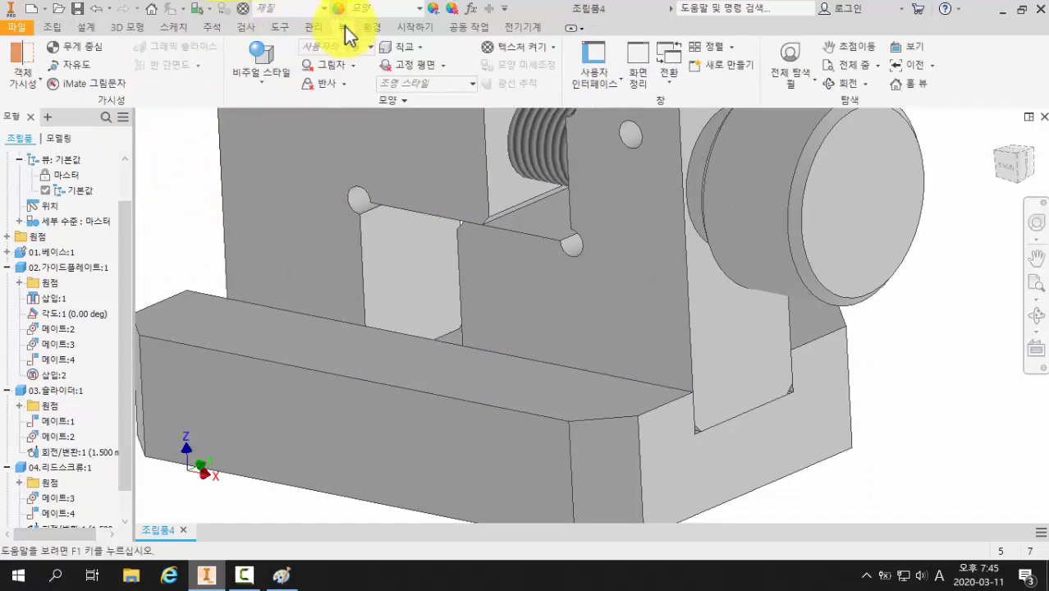
left_click(248, 86)
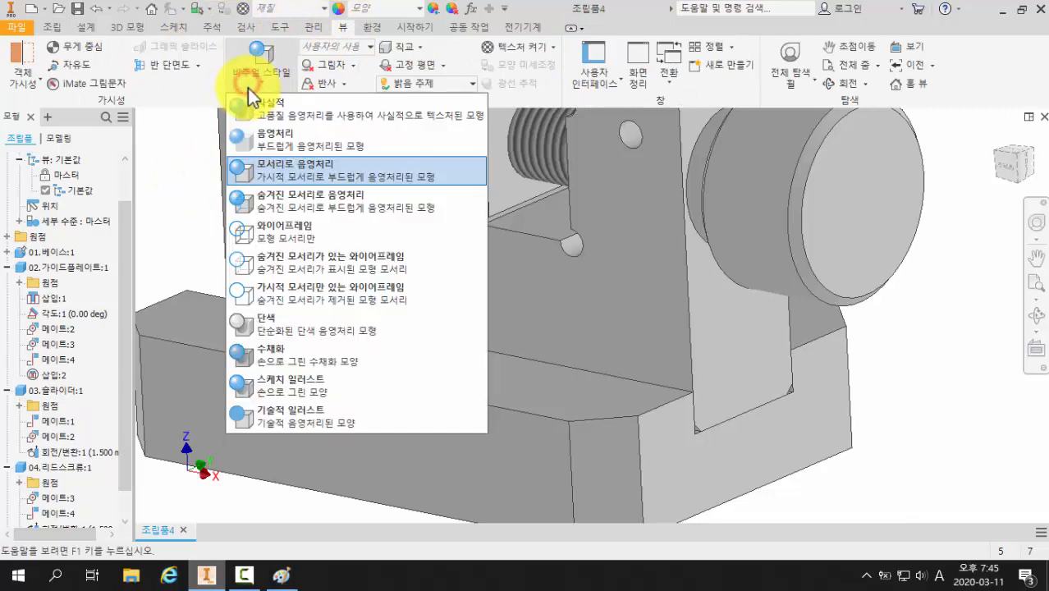
left_click(272, 239)
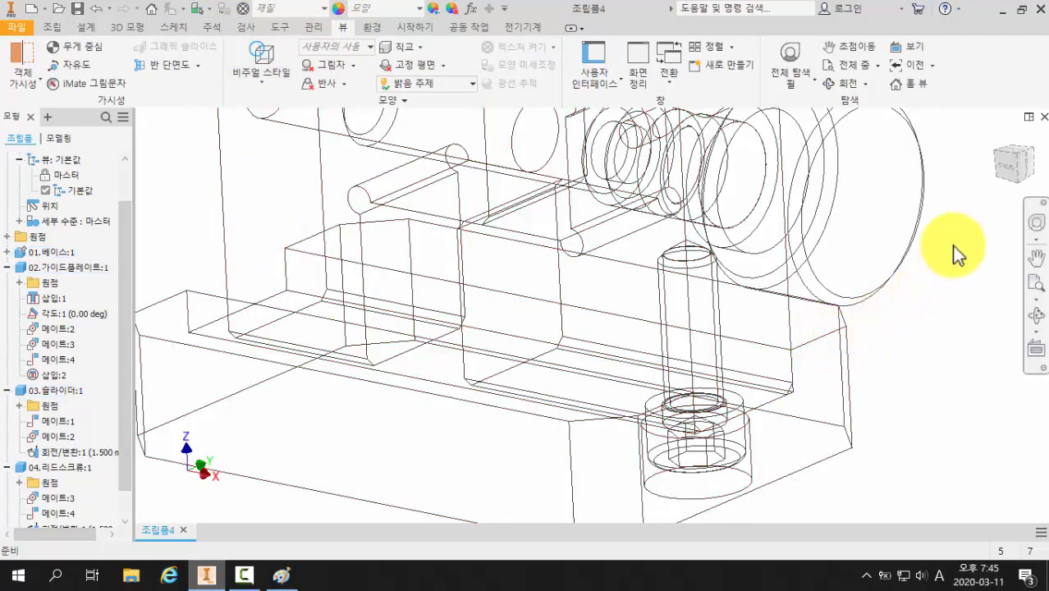
mouse_move(928, 299)
middle_mouse_down("shift")
mouse_move(952, 293)
mouse_move(908, 289)
middle_mouse_up("shift")
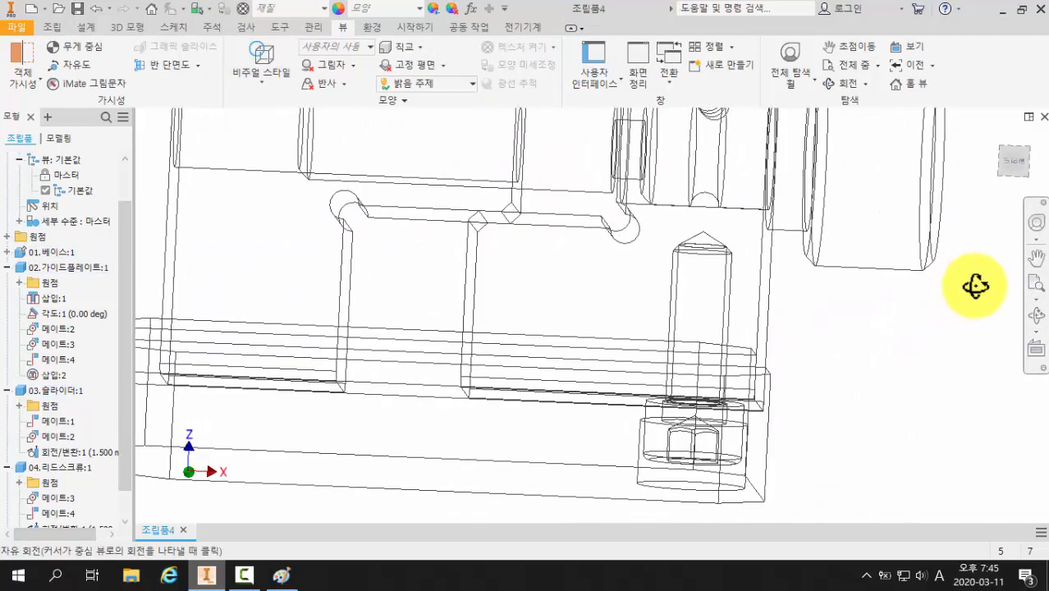
left_click(1016, 168)
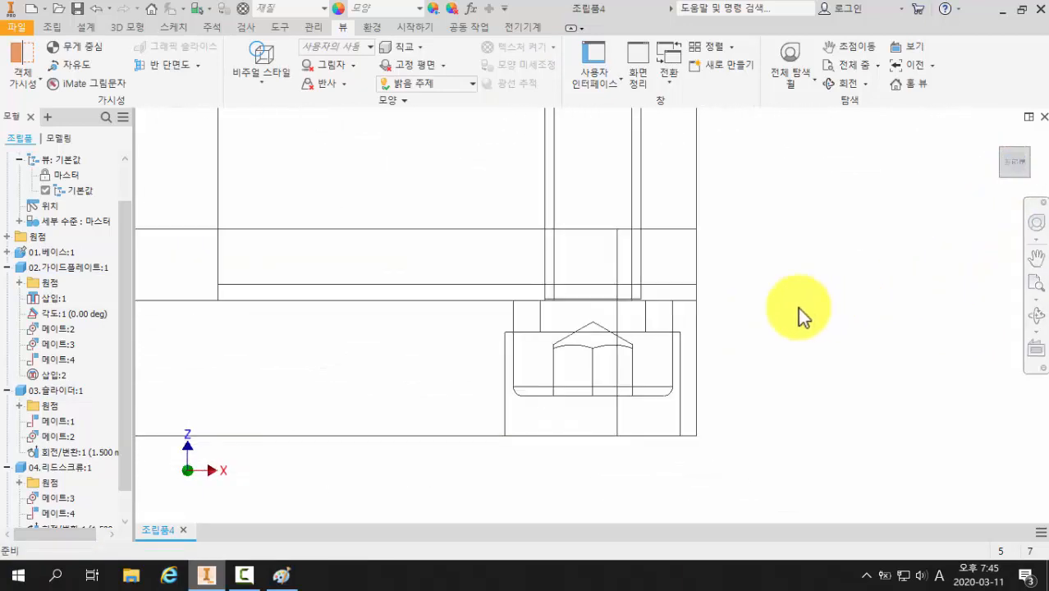
middle_click_drag(801, 304, 876, 423)
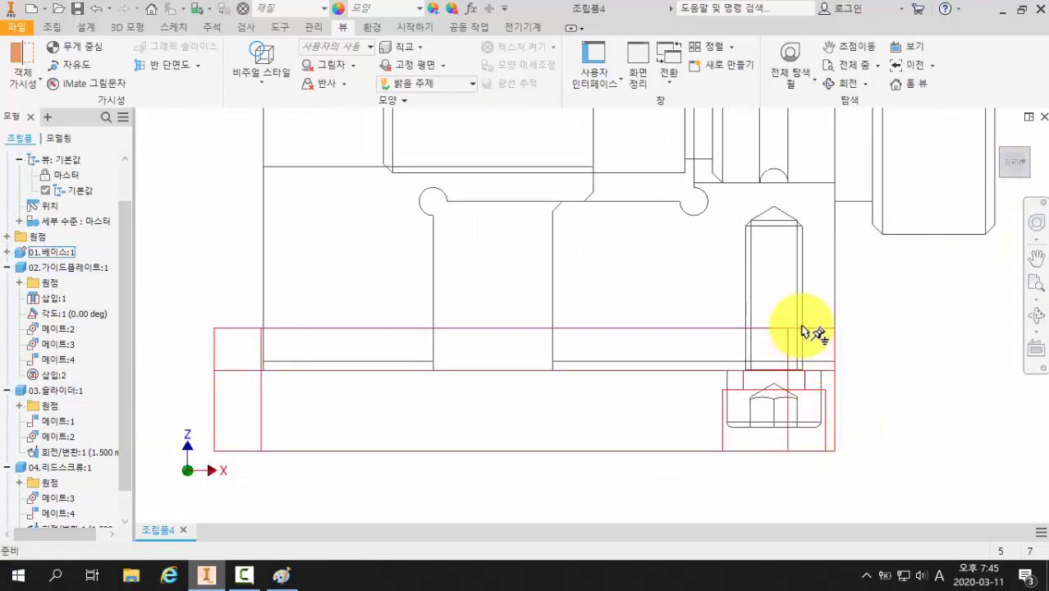
middle_click_drag(810, 330, 797, 324, "shift")
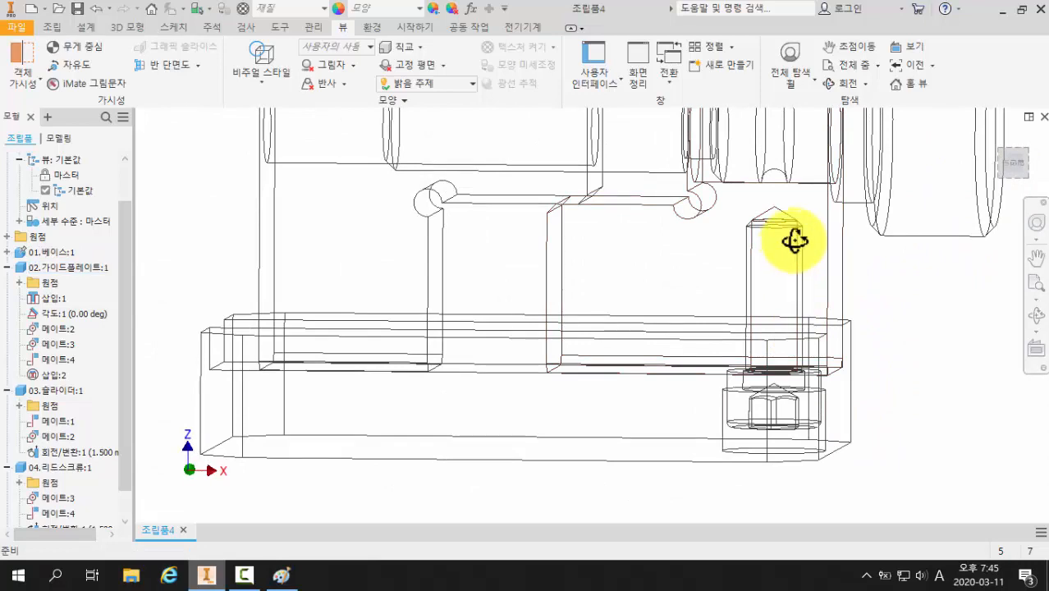
middle_click_drag(796, 239, 791, 231, "shift")
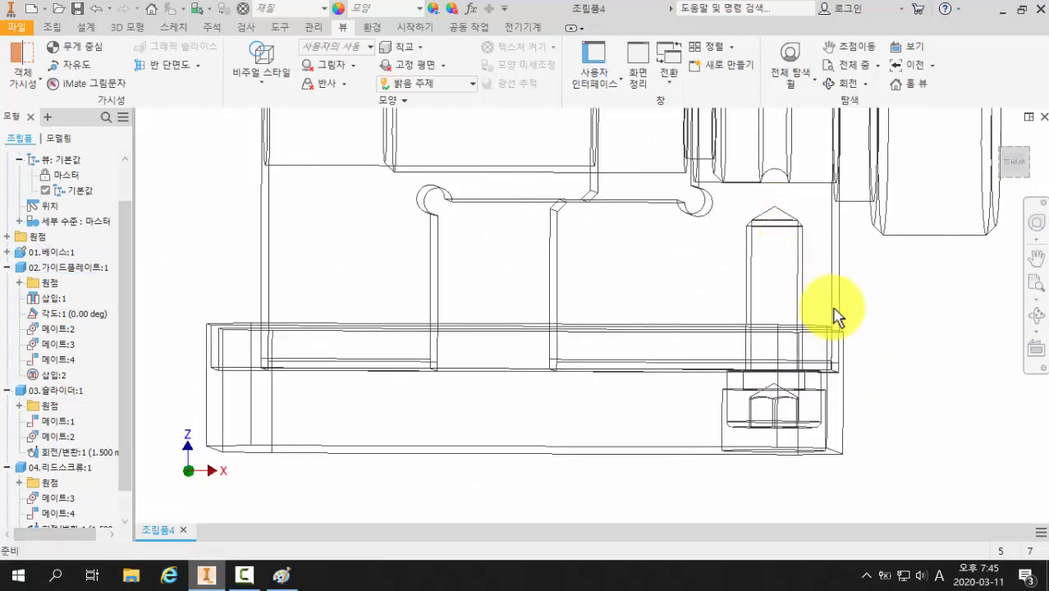
middle_click_drag(835, 311, 837, 435, "shift")
middle_click_drag(885, 379, 901, 335, "shift")
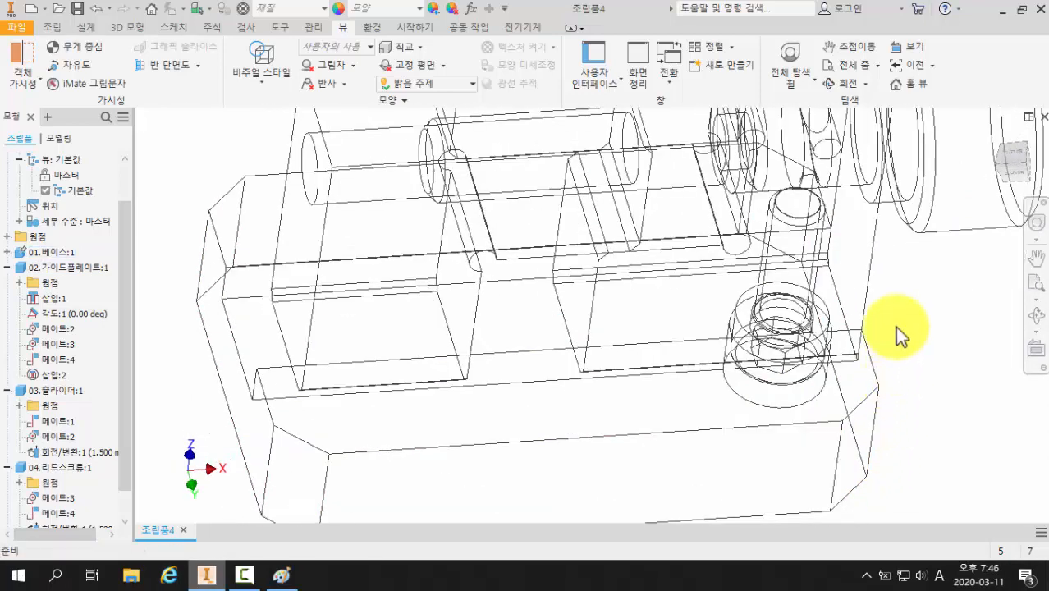
Change the KS B 1003 socket-head bolt's nominal length to 12 mm, keeping the M6 thread.
left_click(786, 382)
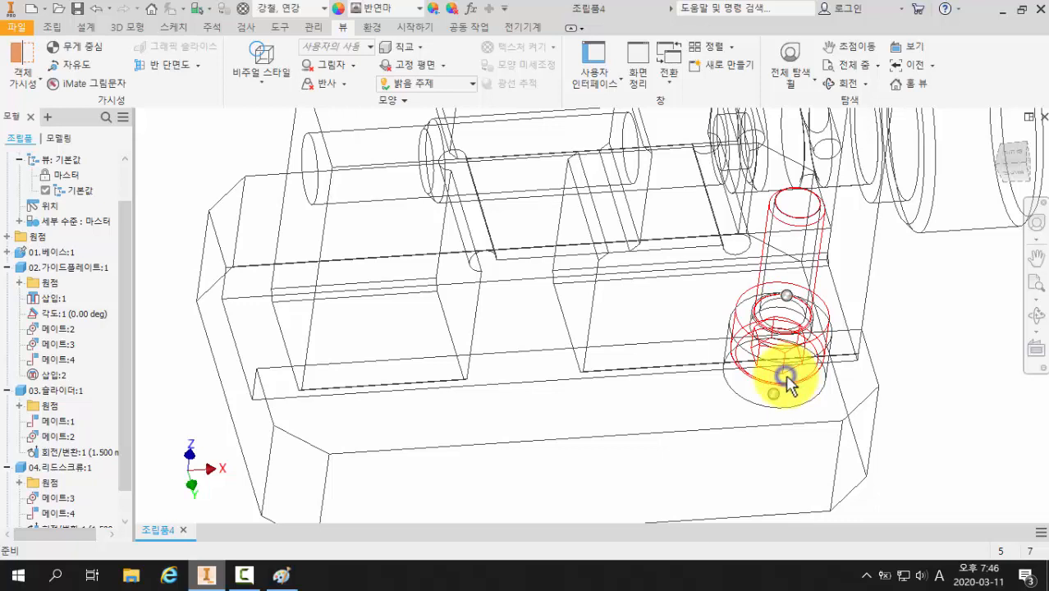
right_click(786, 382)
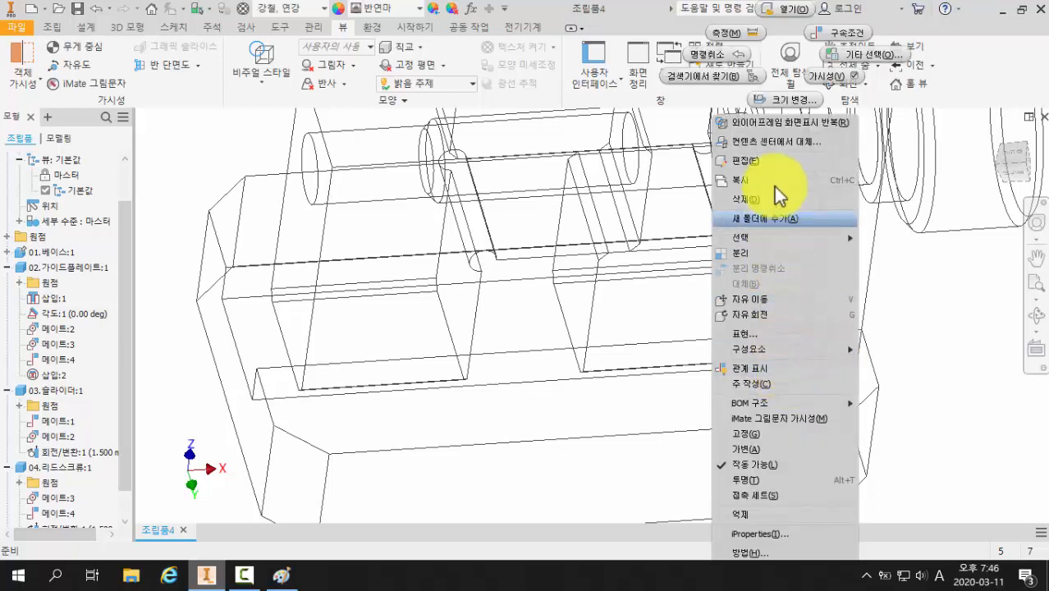
left_click(906, 328)
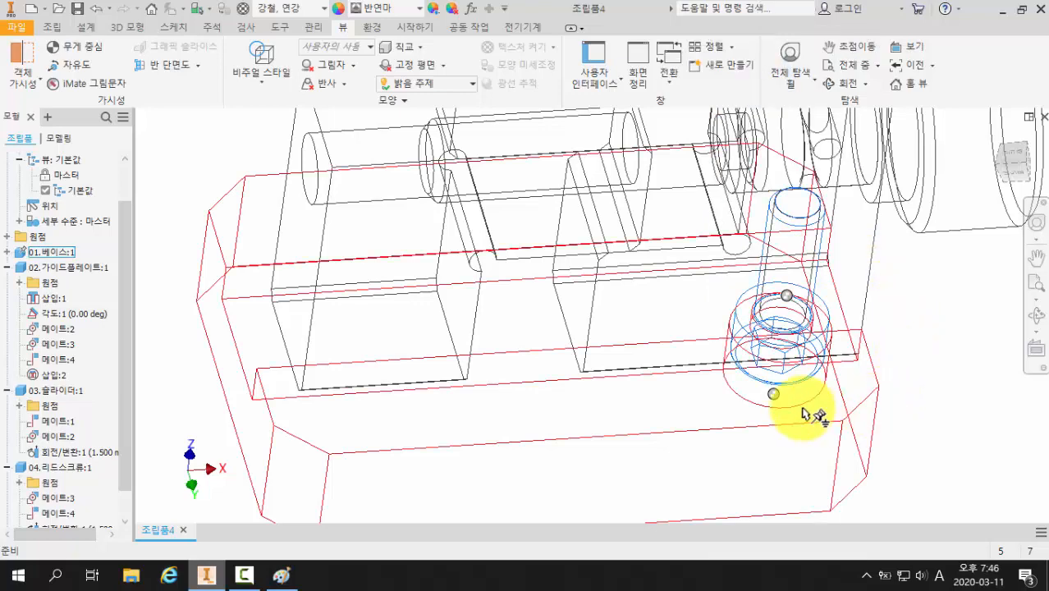
left_click(791, 376)
right_click(791, 378)
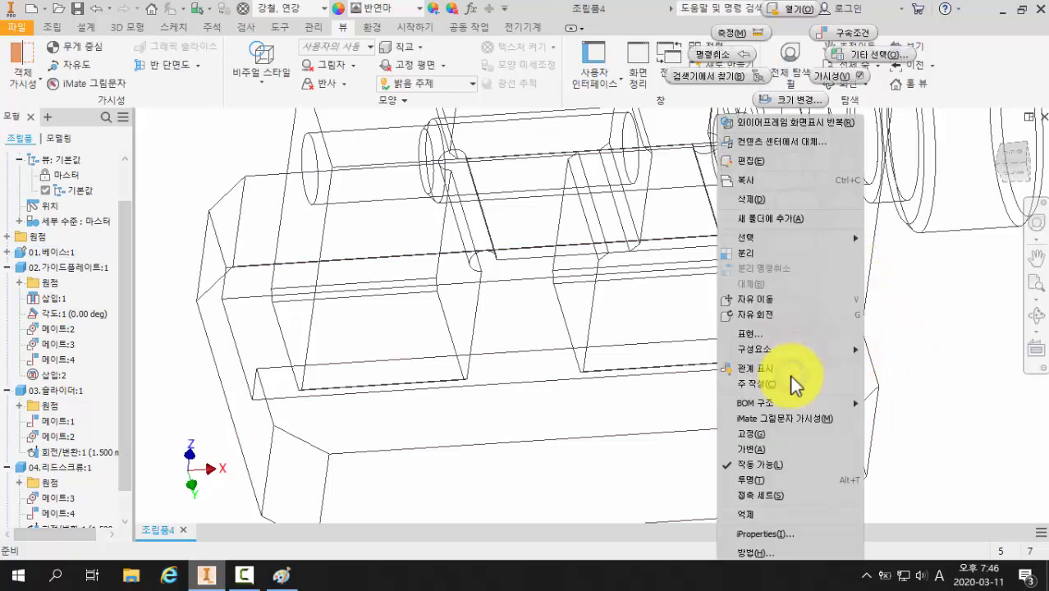
left_click(878, 294)
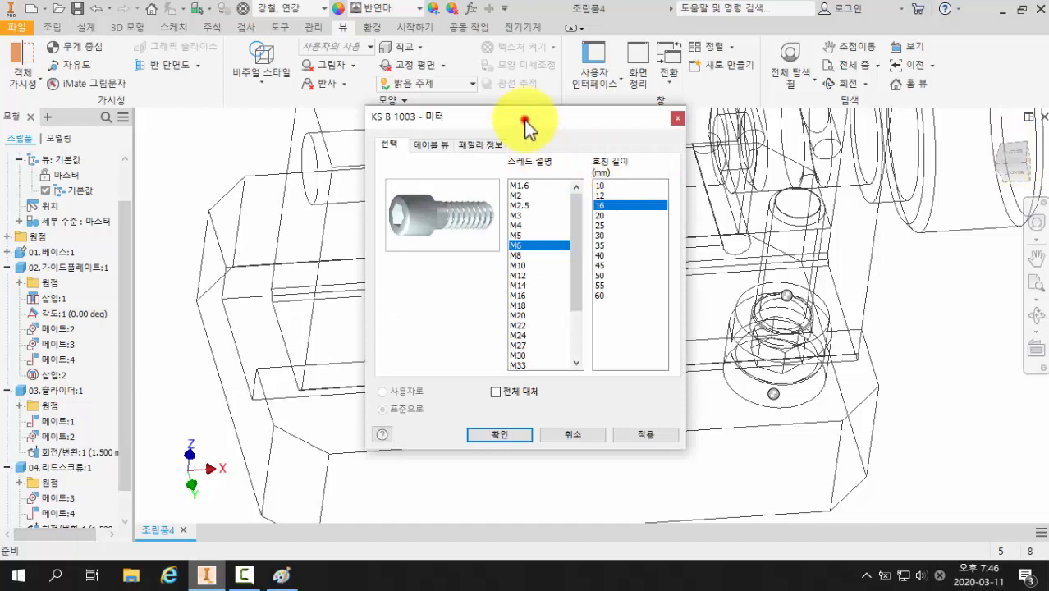
left_click_drag(529, 117, 427, 118)
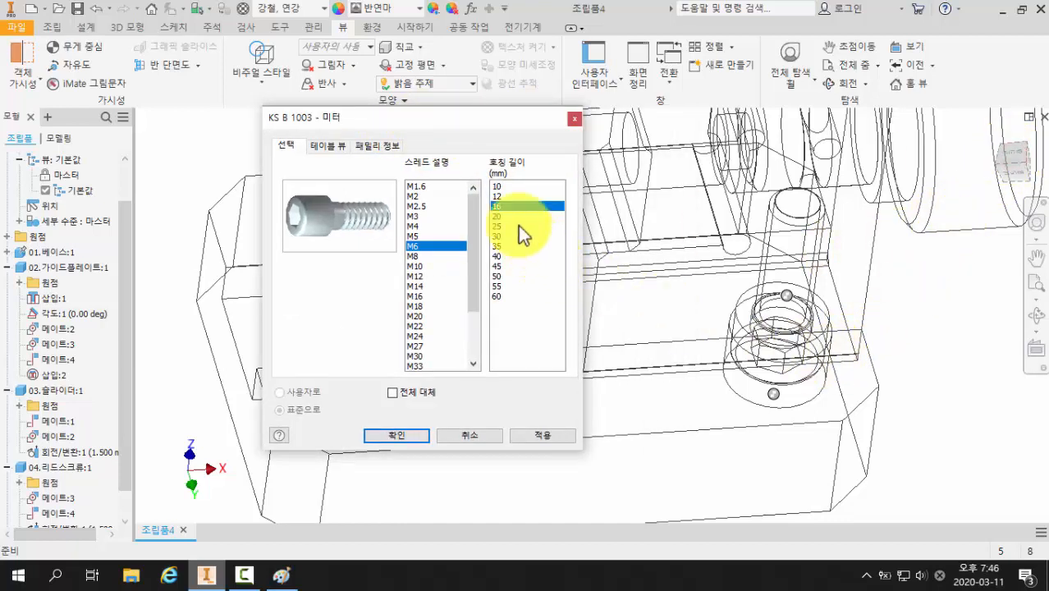
left_click(505, 196)
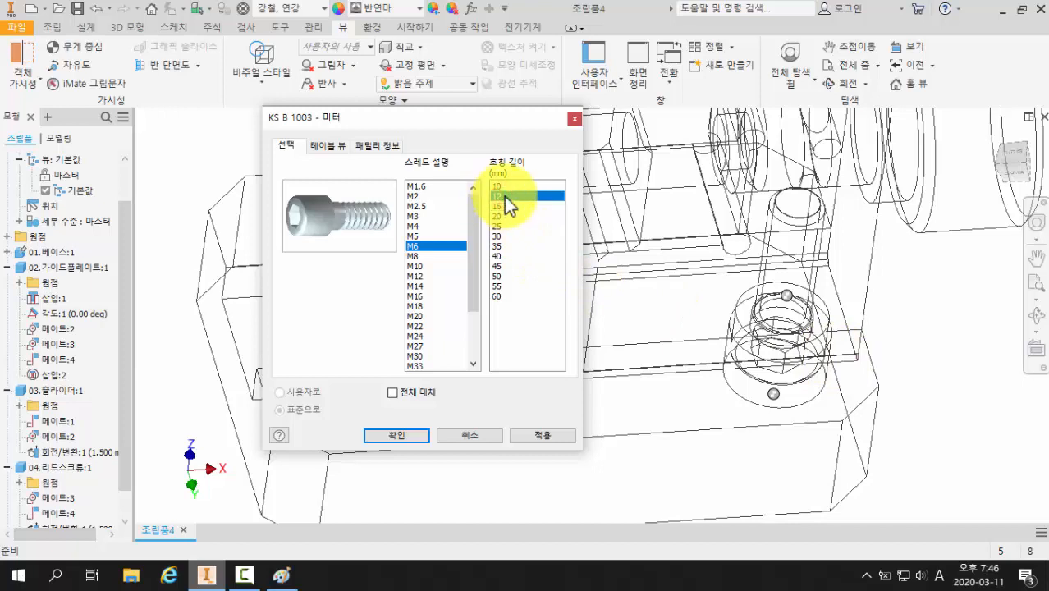
left_click(409, 437)
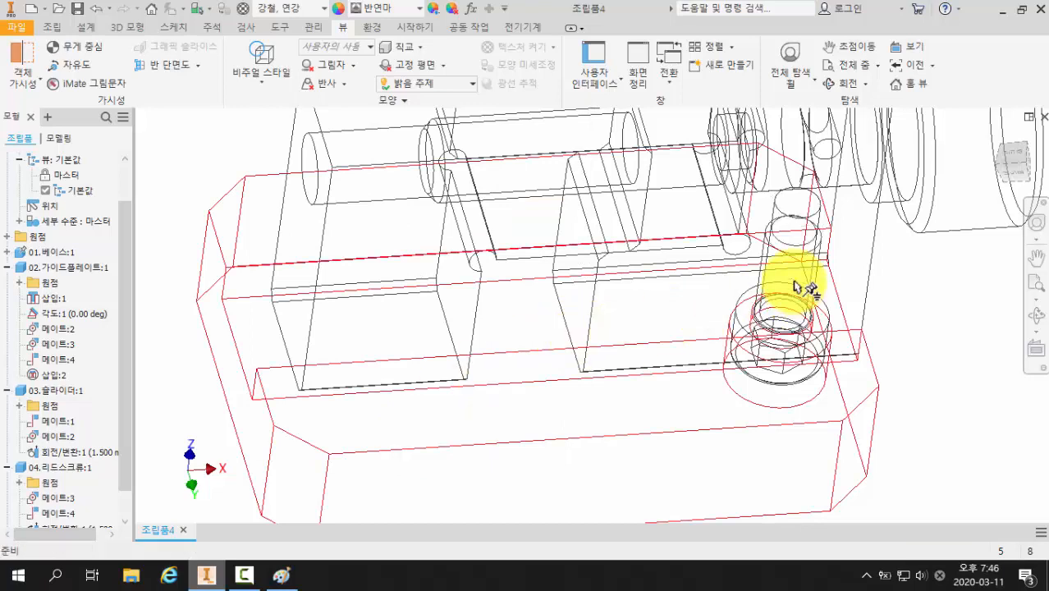
Check the resized bolt's reach into the guide plate, then set the visual style to shaded with edges (모서리로 음영처리).
middle_click_drag(866, 279, 886, 308, "shift")
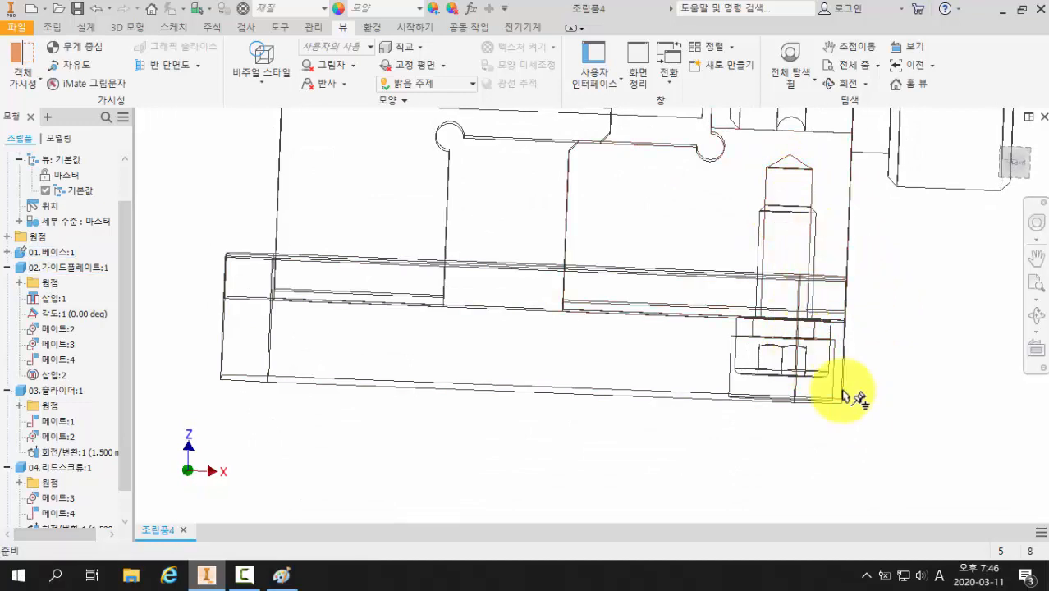
scroll(835, 383, "down", 3)
middle_click_drag(825, 361, 816, 392)
key("F6")
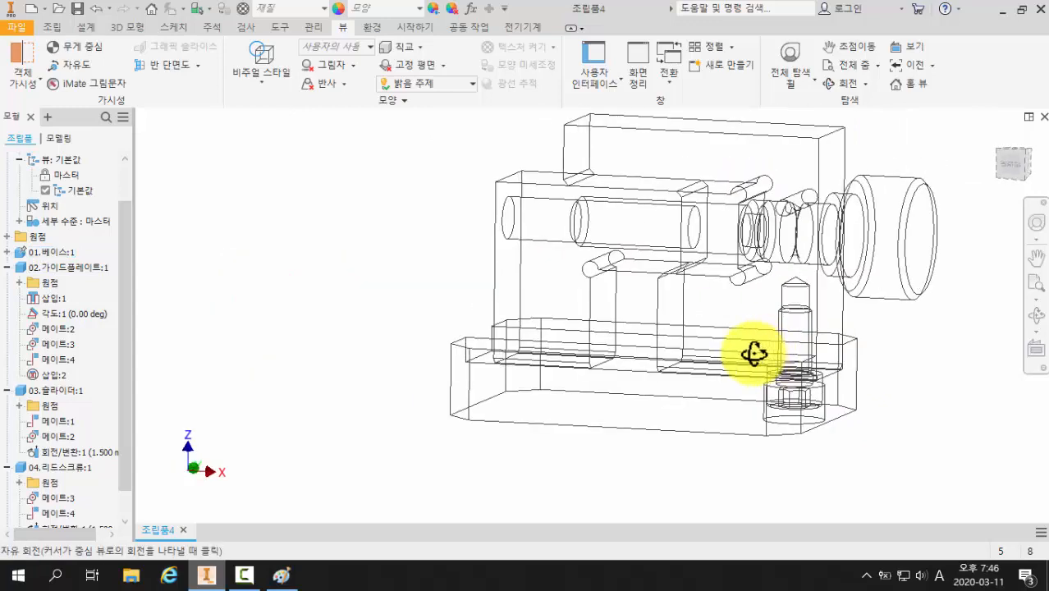
left_click(264, 85)
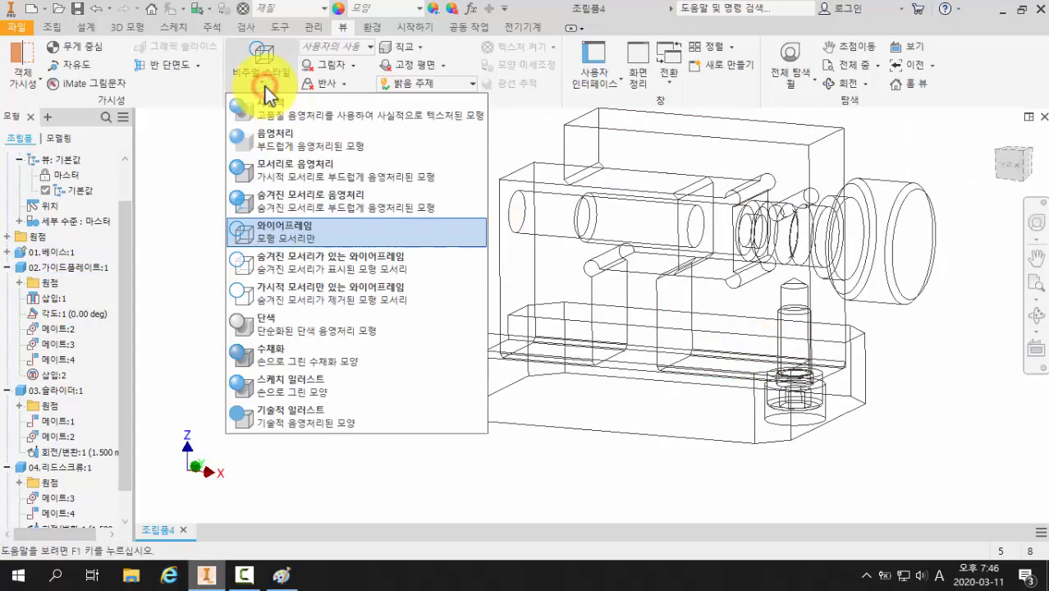
left_click(300, 169)
Examine the whole shaded slider assembly from isometric and oblique viewpoints.
mouse_move(428, 286)
middle_mouse_down("shift")
mouse_move(482, 202)
mouse_move(374, 305)
mouse_move(272, 283)
mouse_move(434, 290)
mouse_move(389, 285)
middle_mouse_up("shift")
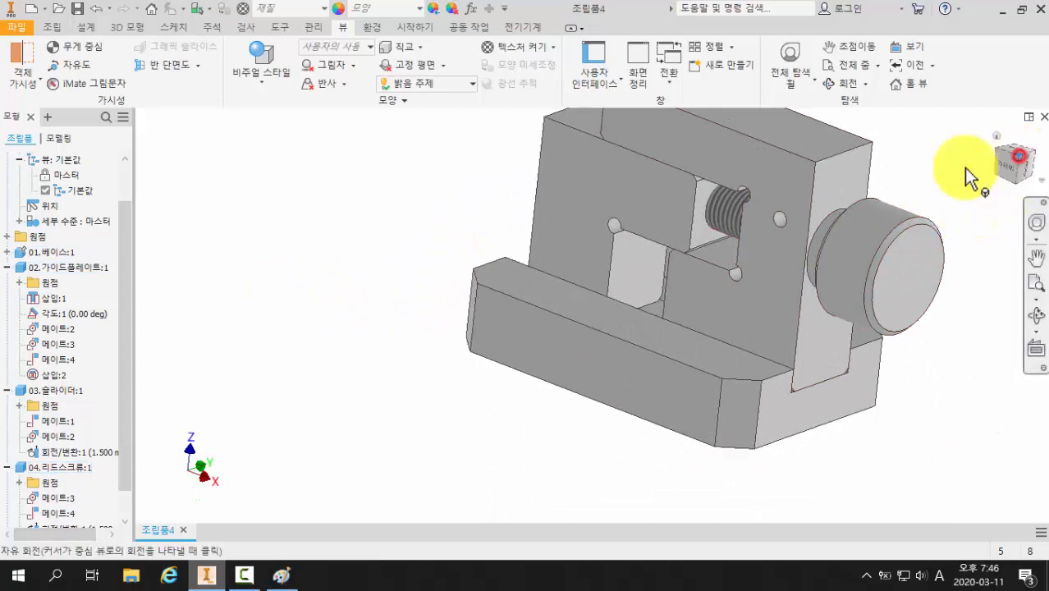
scroll(526, 291, "down", 6)
middle_click_drag(539, 316, 617, 394)
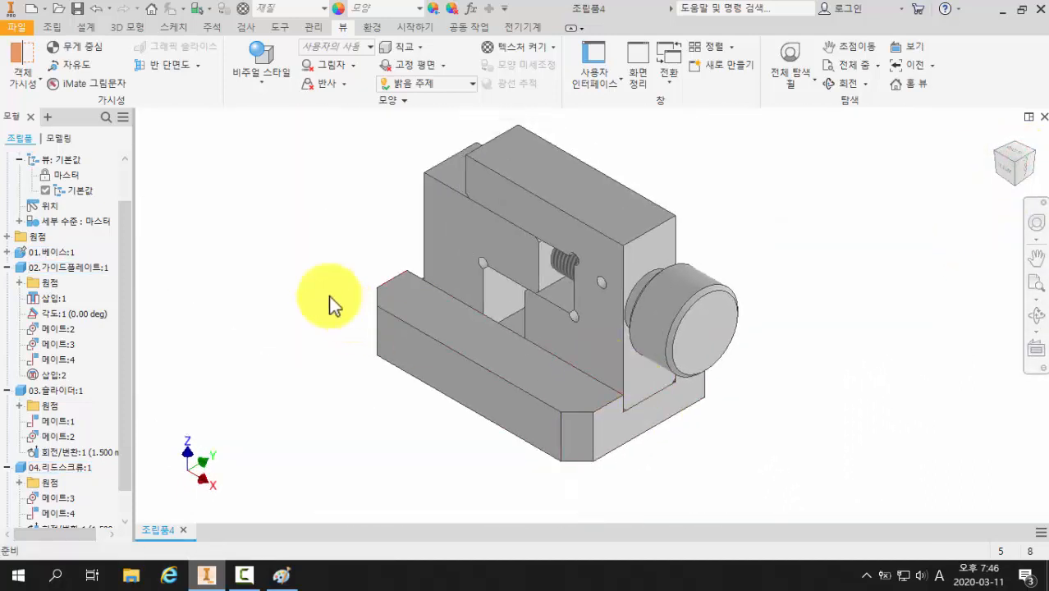
left_click(309, 279)
left_click(1013, 164)
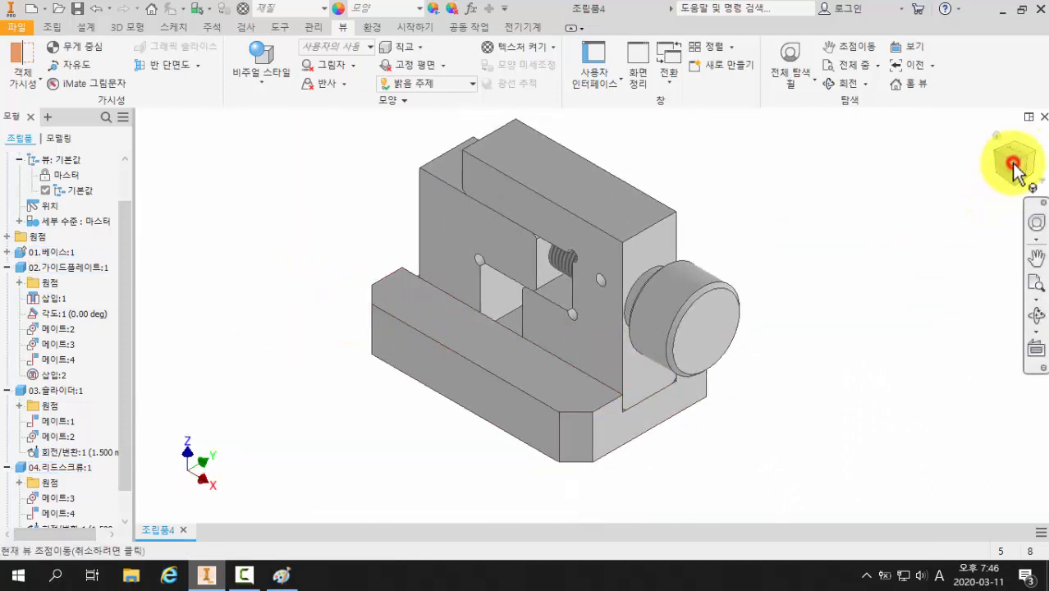
scroll(648, 405, "down", 5)
scroll(644, 240, "up", 7)
middle_click_drag(590, 253, 655, 274)
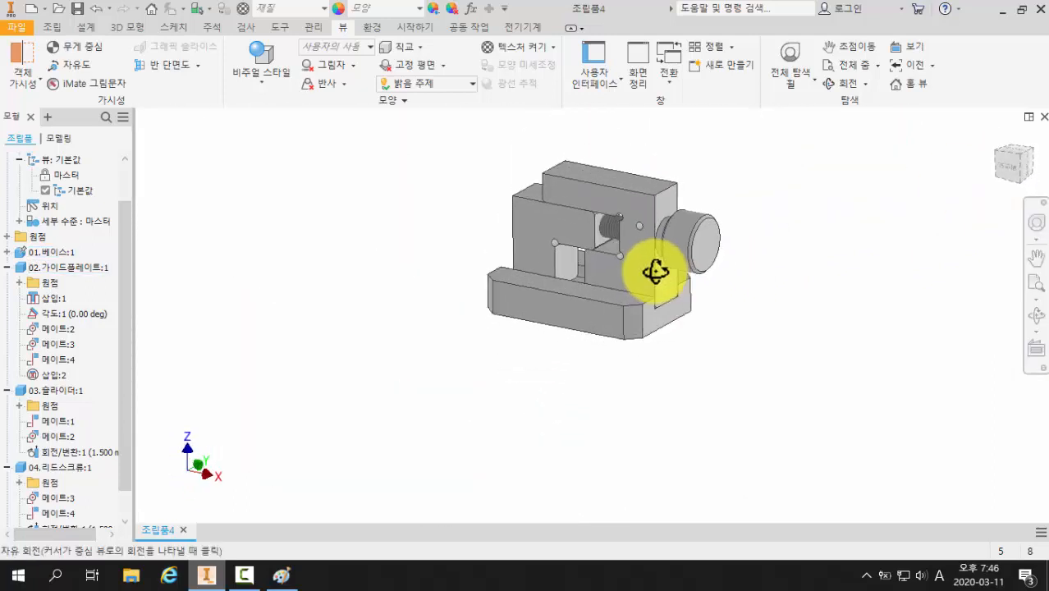
scroll(440, 259, "down", 4)
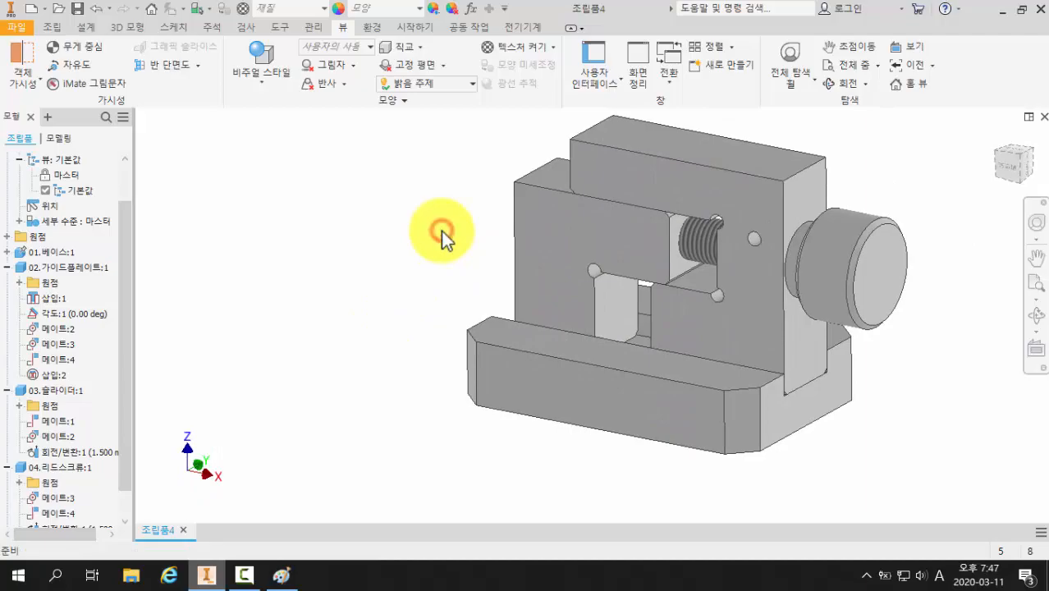